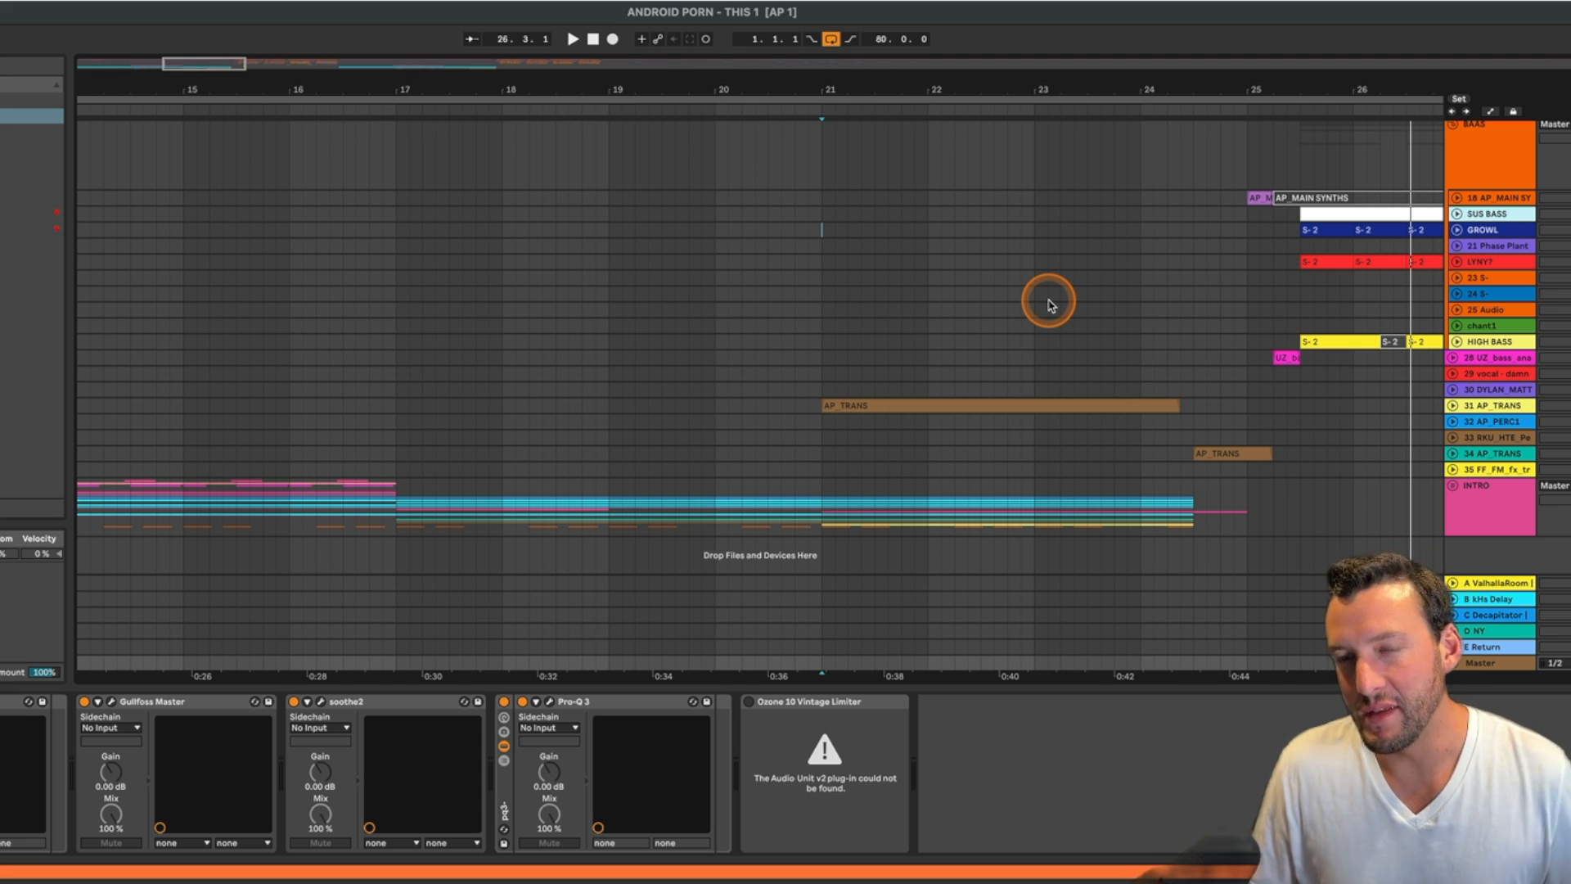
- Play the arrangement from bar 21, set the insertion point at bar 25 and collapse the BAAS group
key("space")
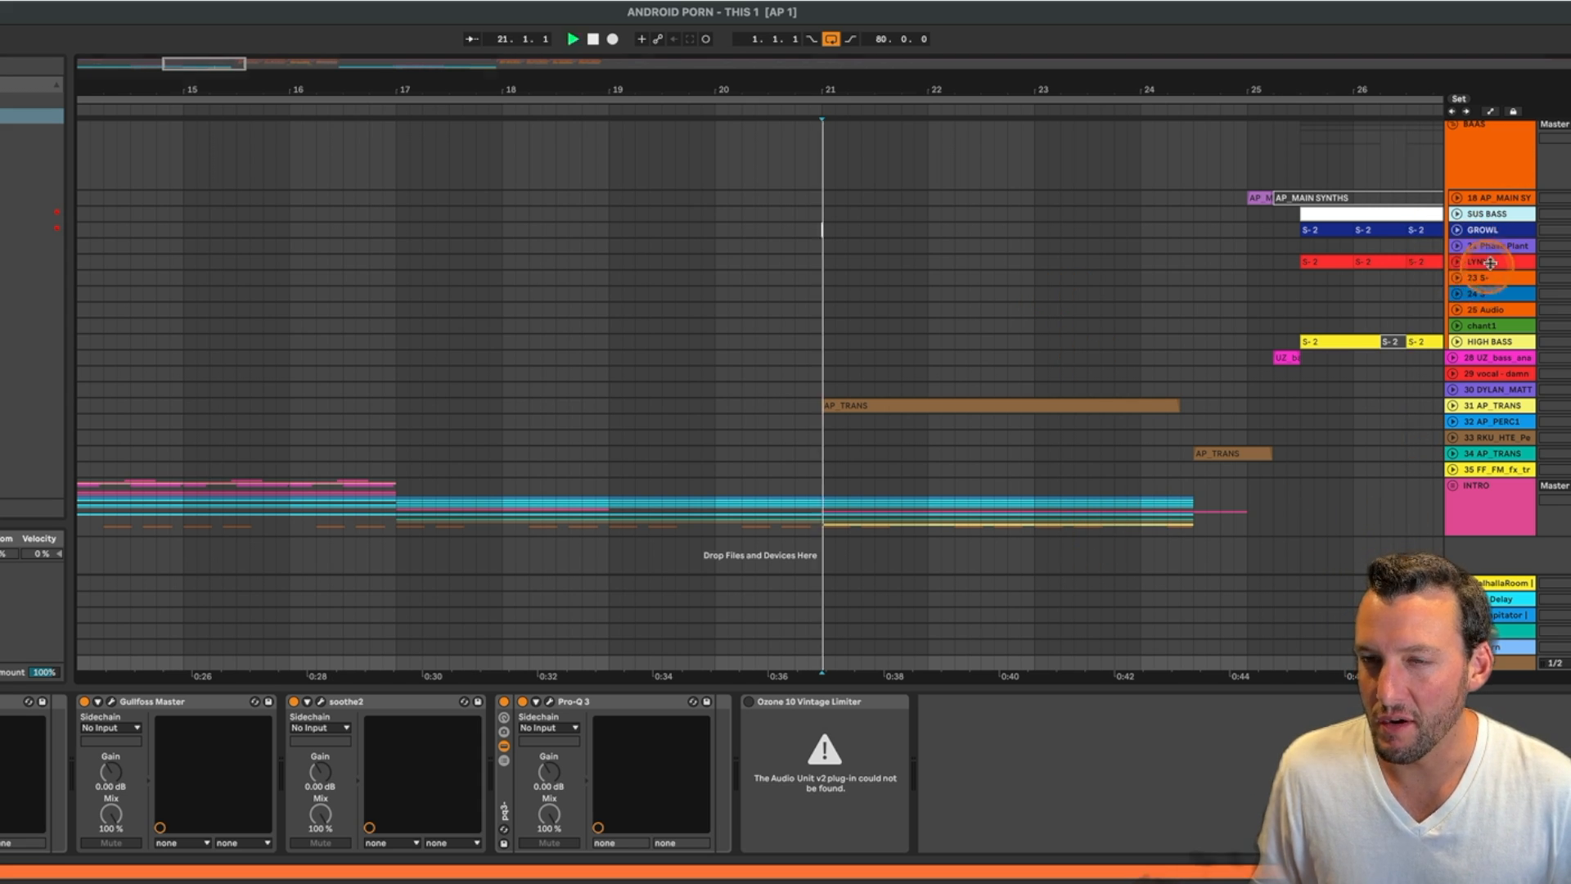
left_click(1490, 262)
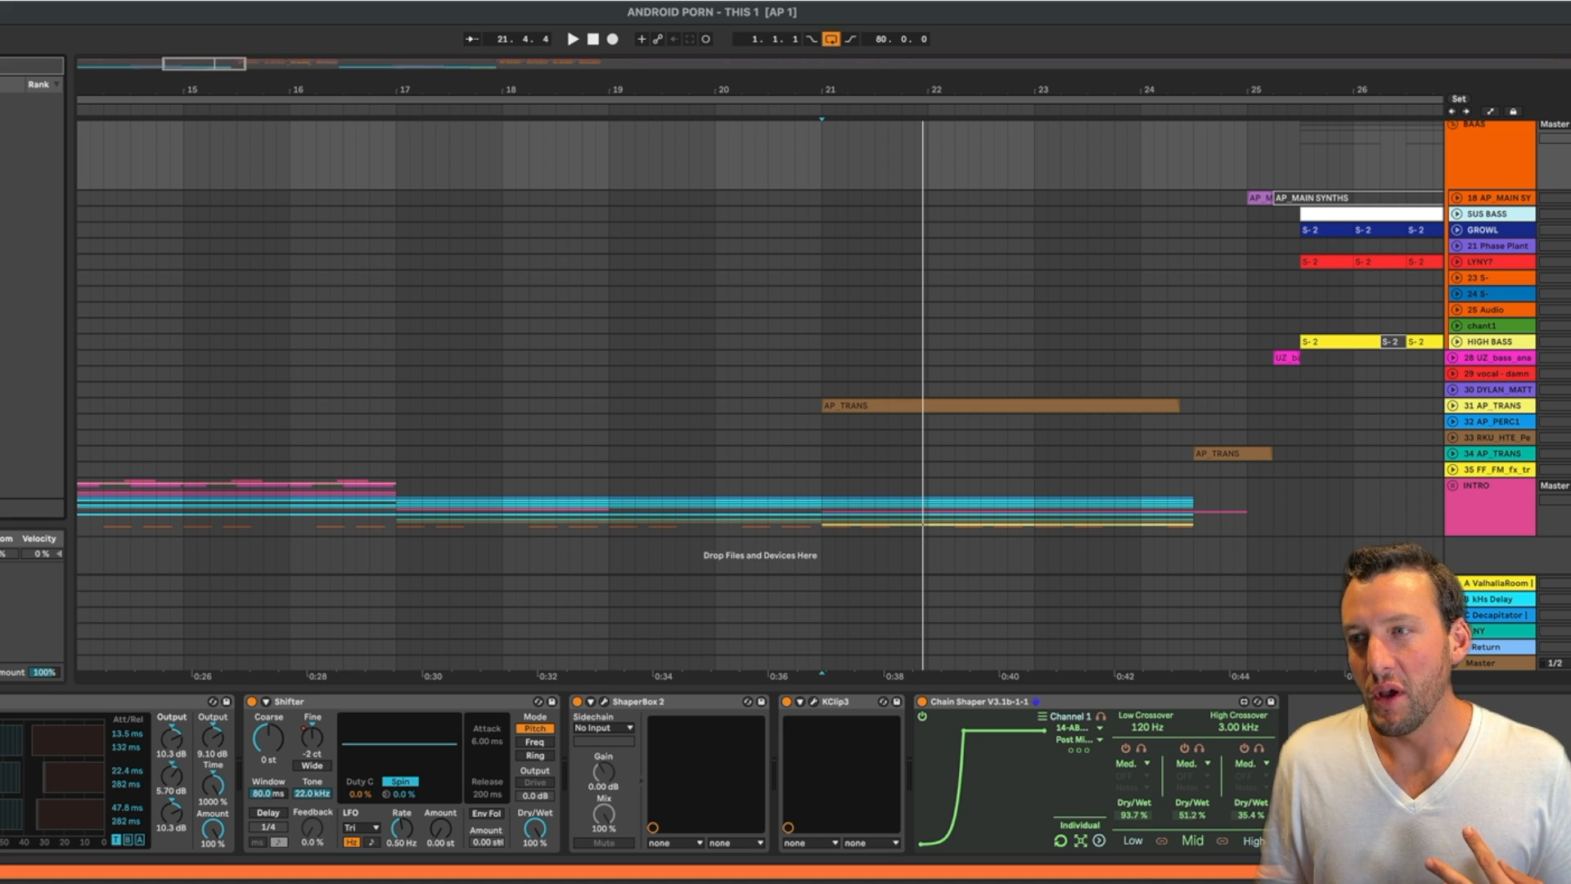
scroll(1287, 407, "up", 3)
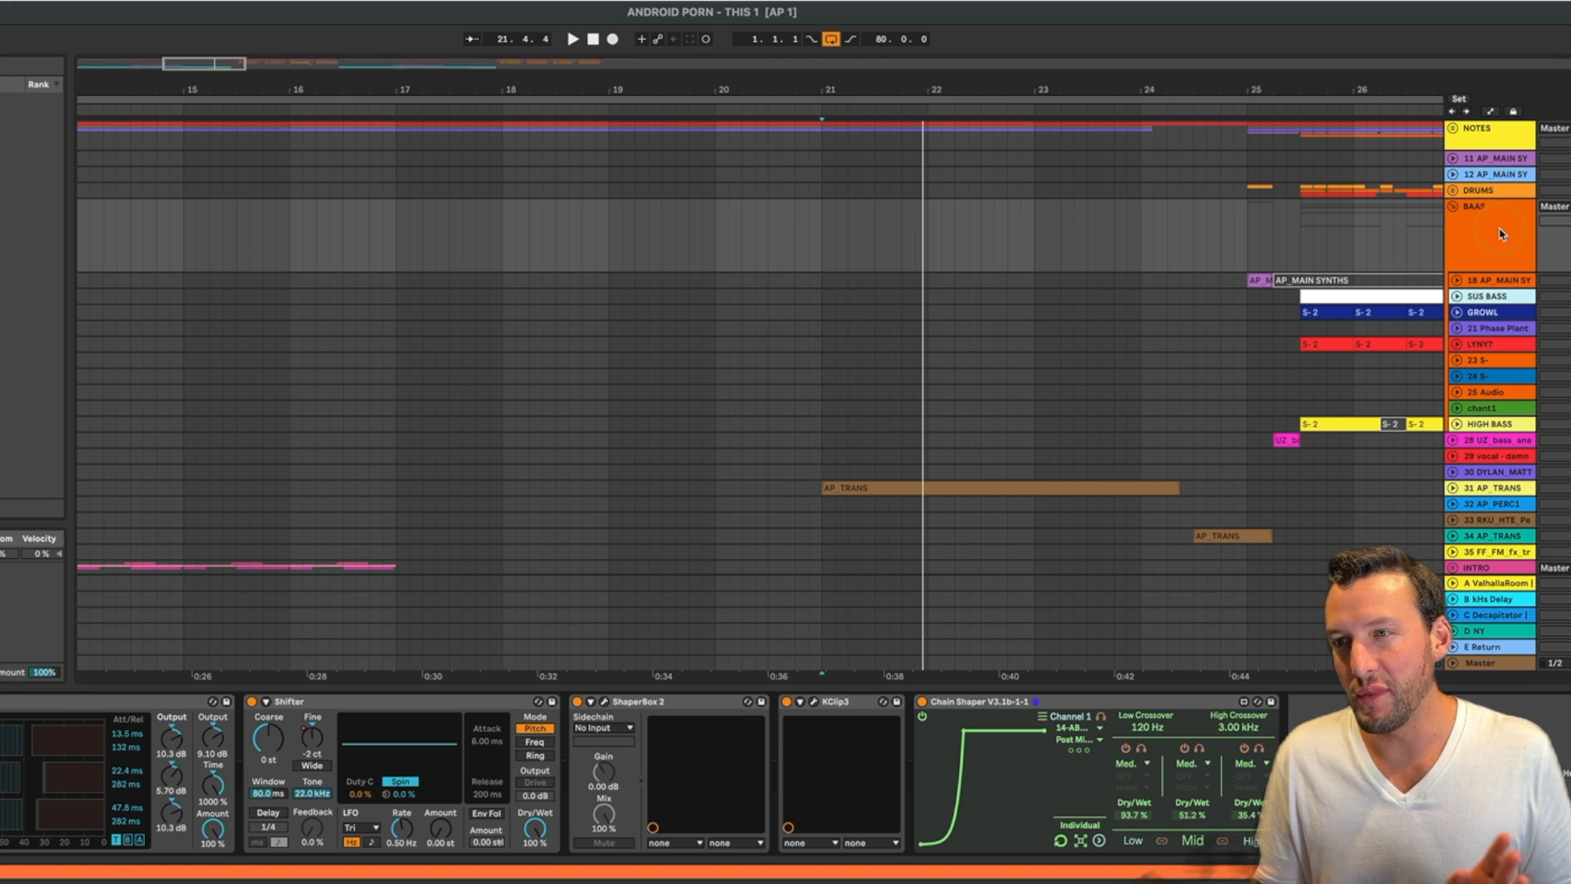
left_click(1246, 260)
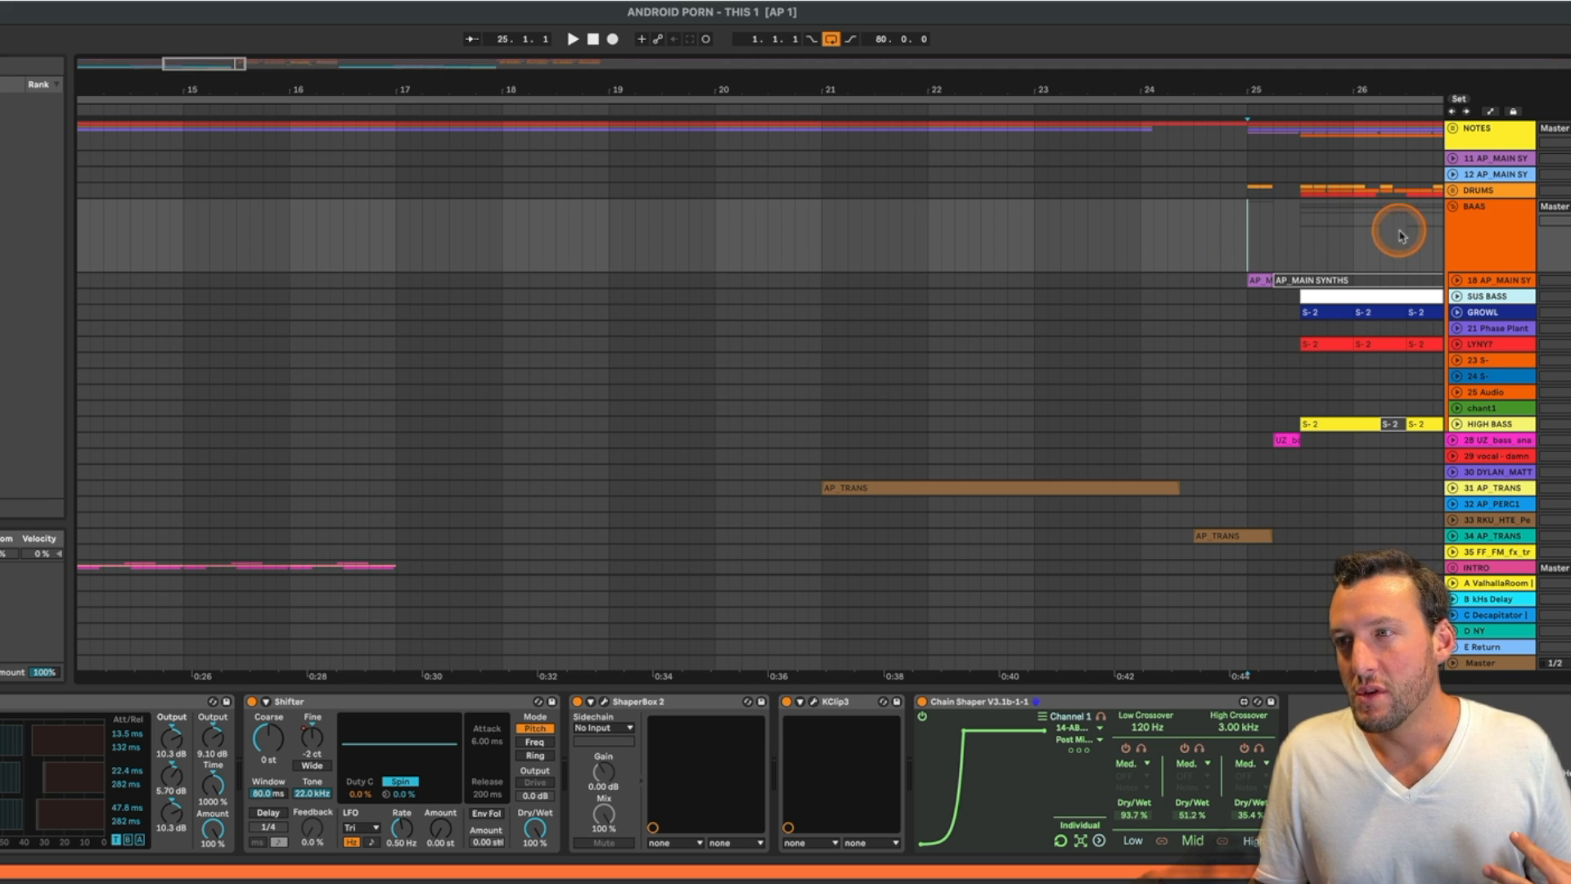
left_click(1494, 255)
left_click(1452, 204)
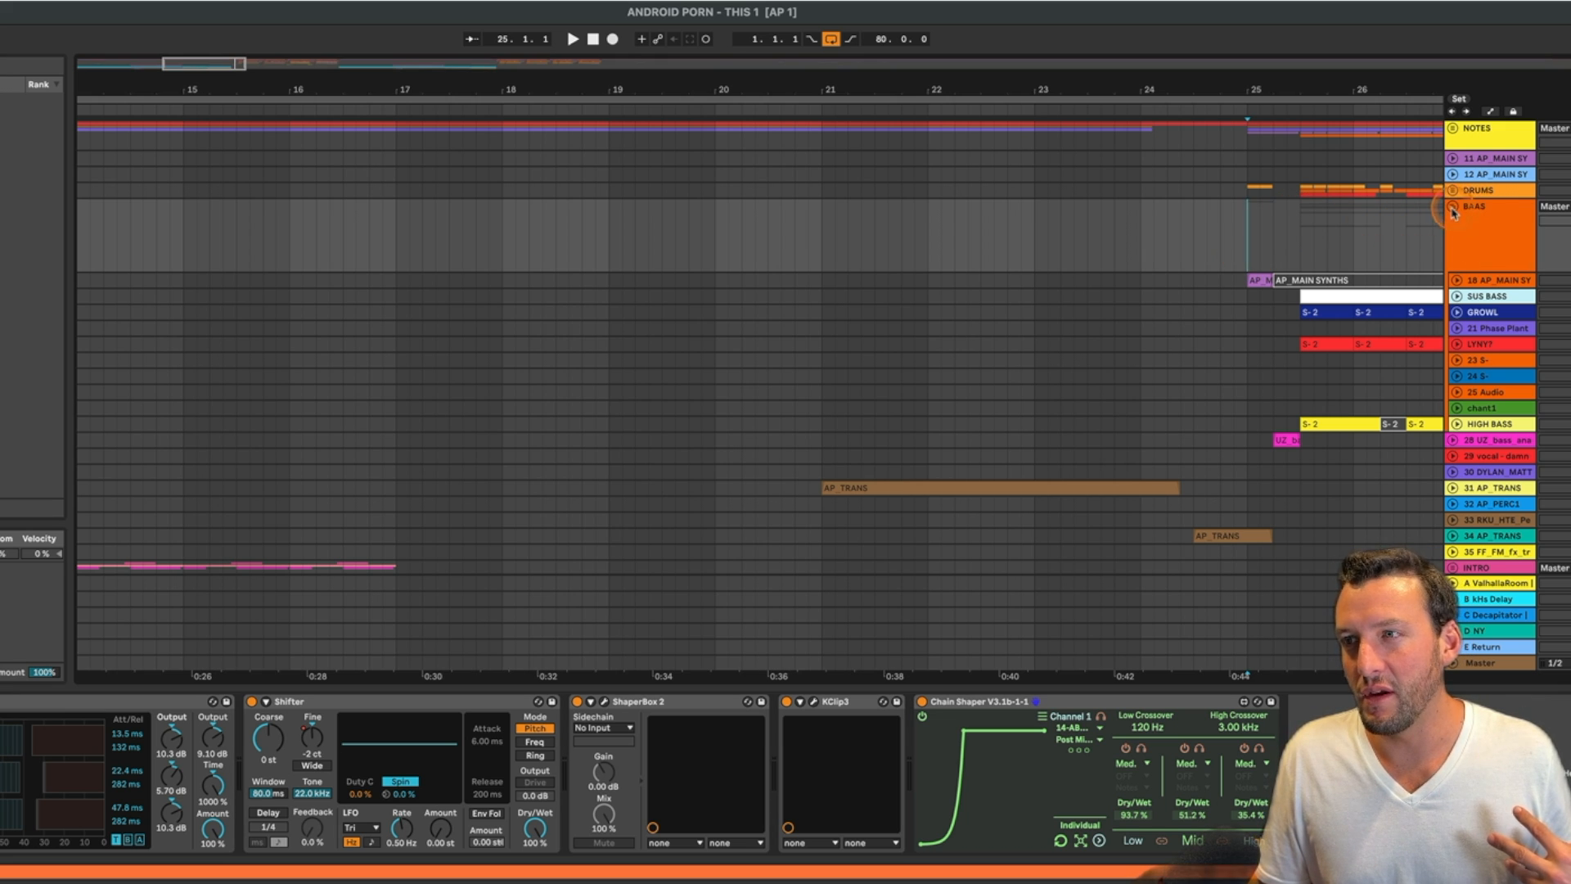
- Delete the Ozone 10 Vintage Limiter from the Master track's device chain
left_click(1499, 676)
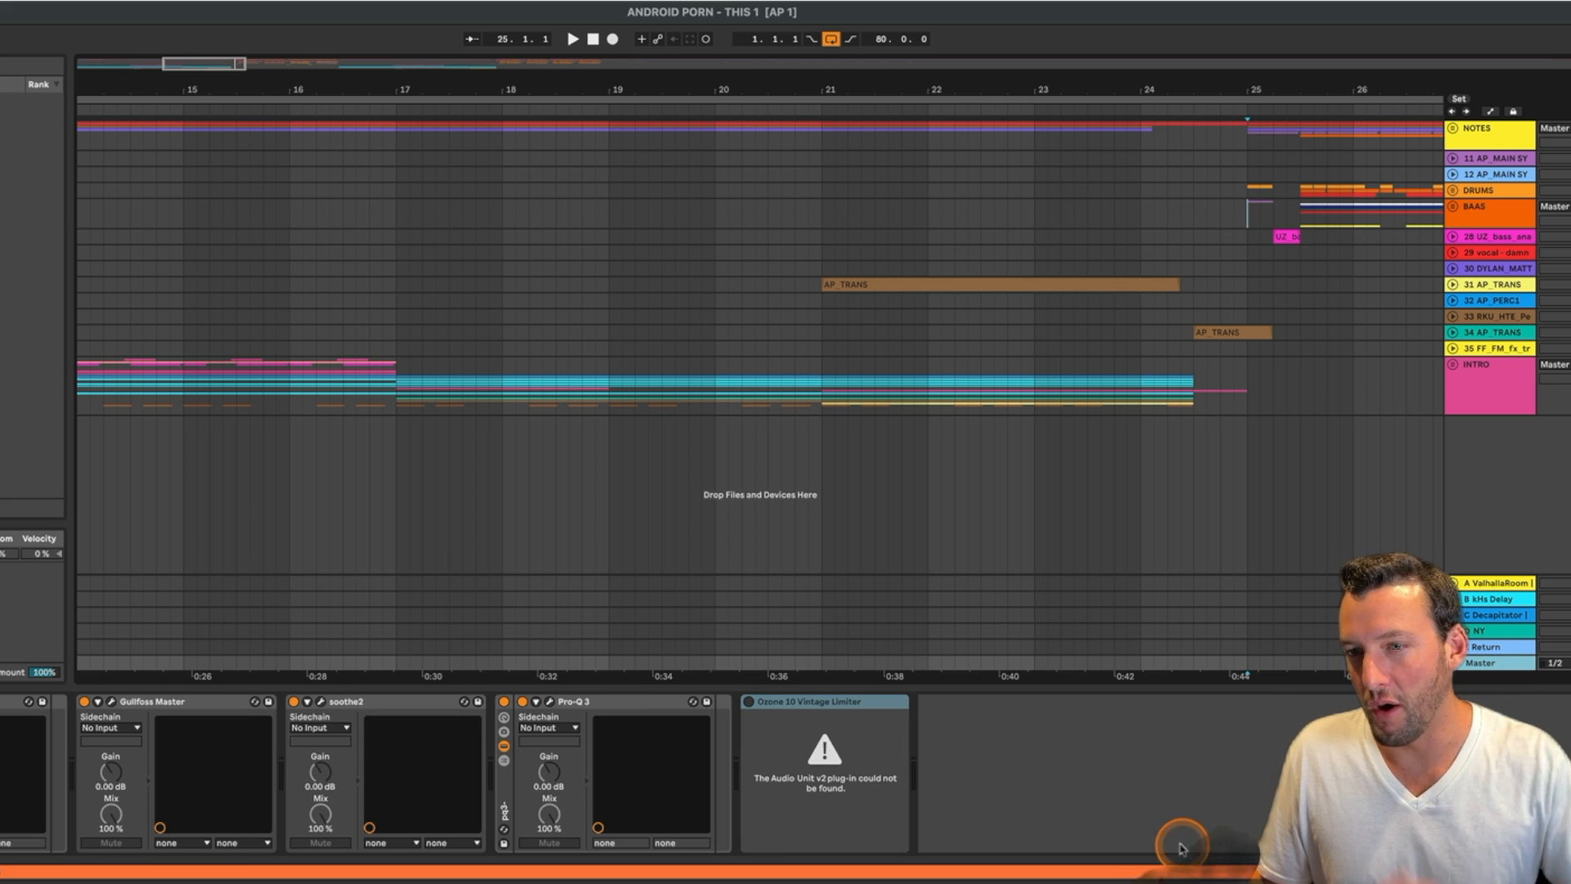
left_click(830, 701)
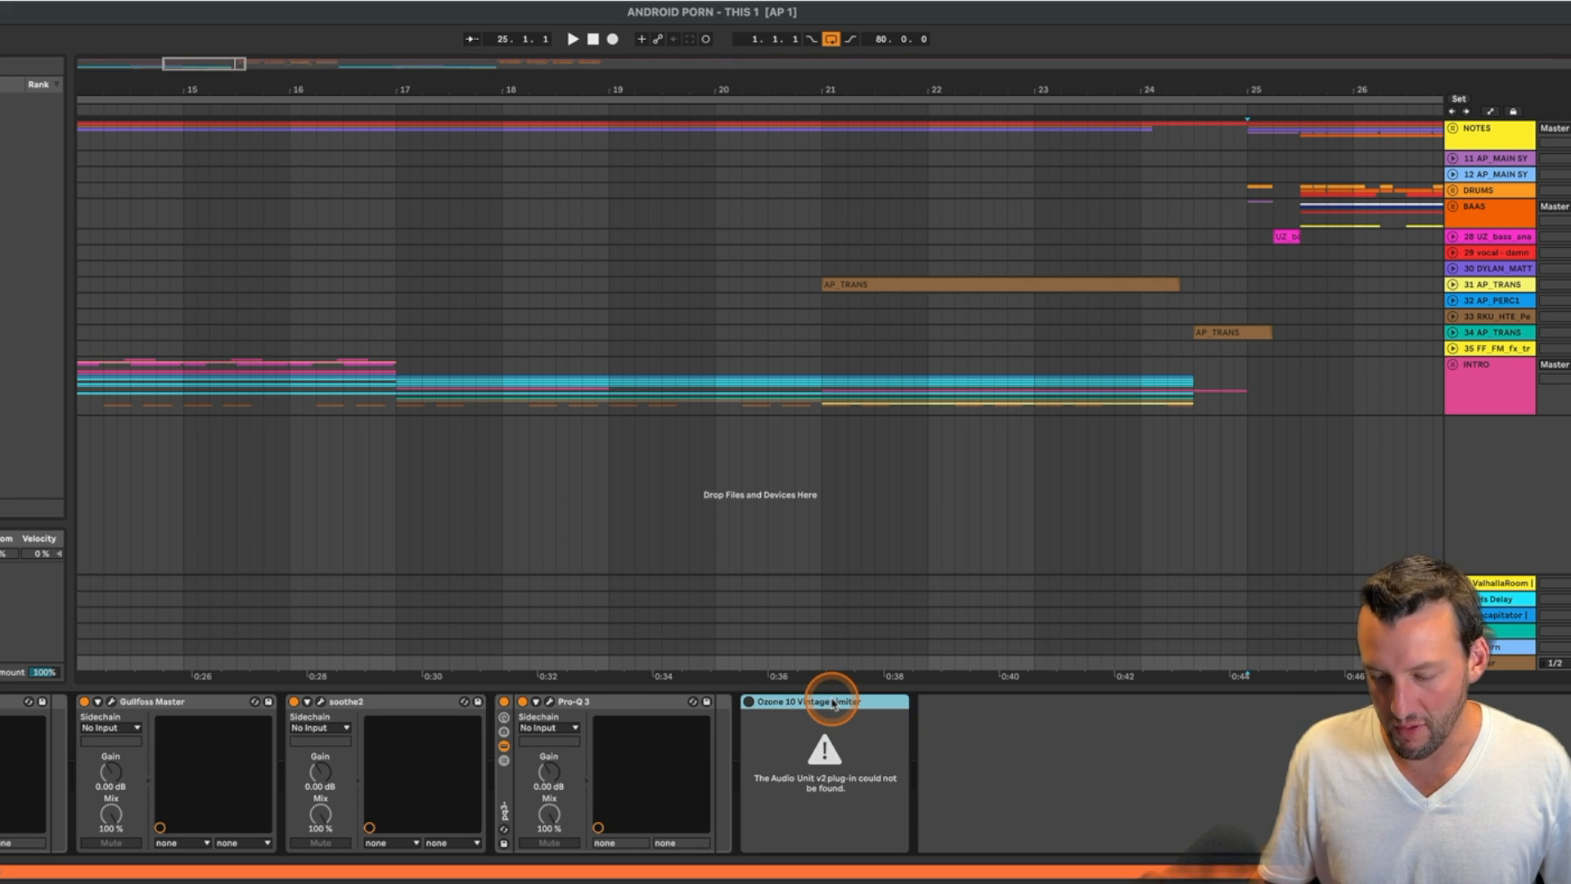
key("Delete")
- Add a Utility at the end of the Master device chain and show its Gain automation
left_click(867, 792)
key("super+f")
type("utility")
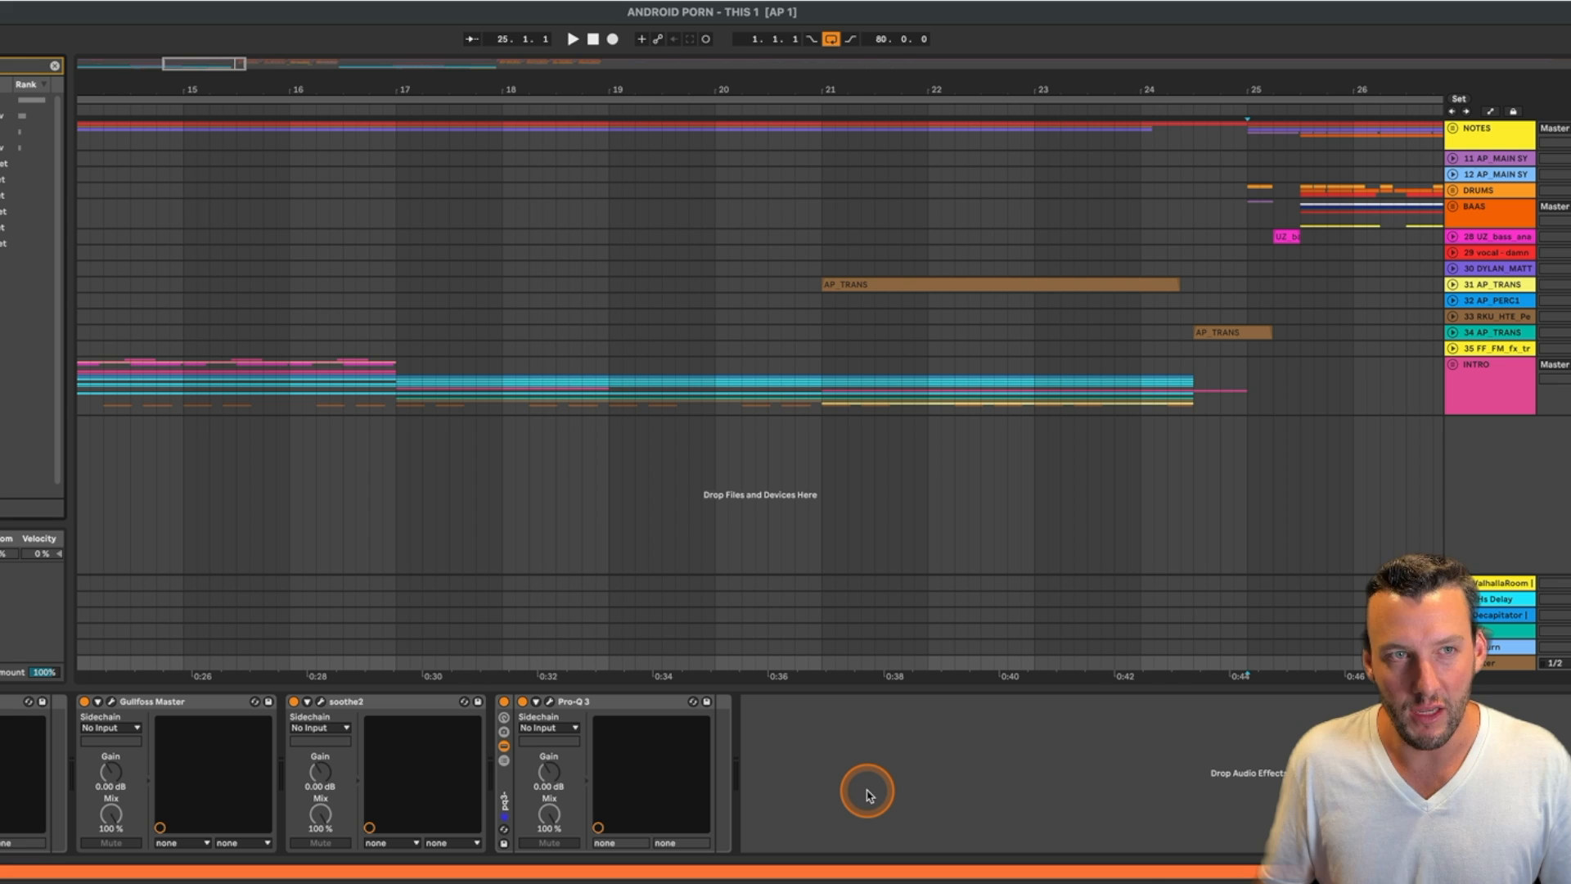
key("Down")
key("Return")
right_click(830, 761)
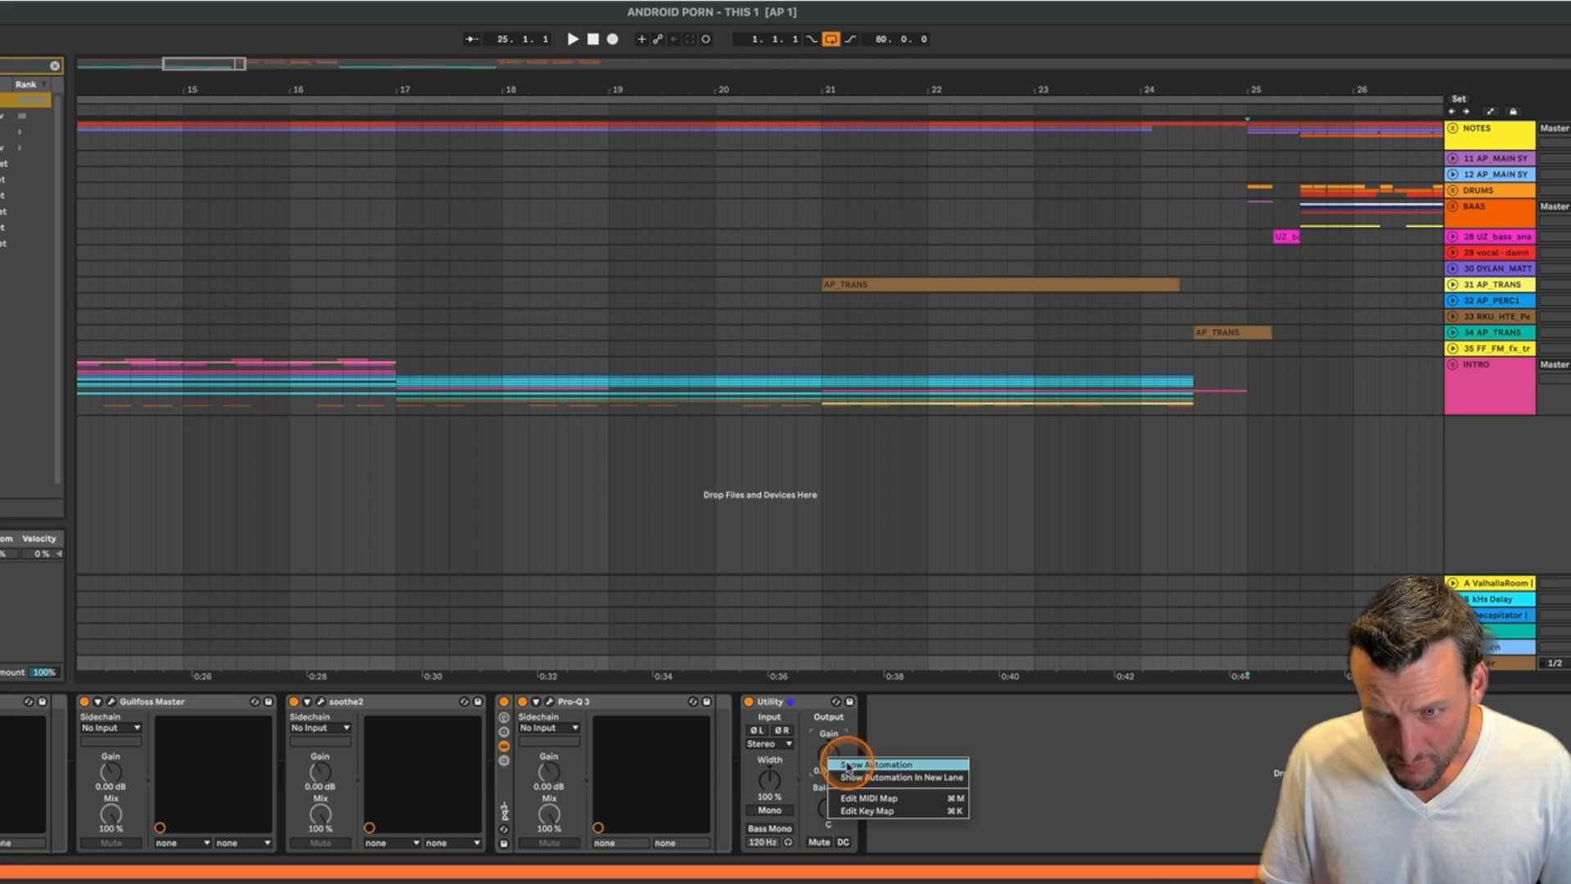
left_click(875, 764)
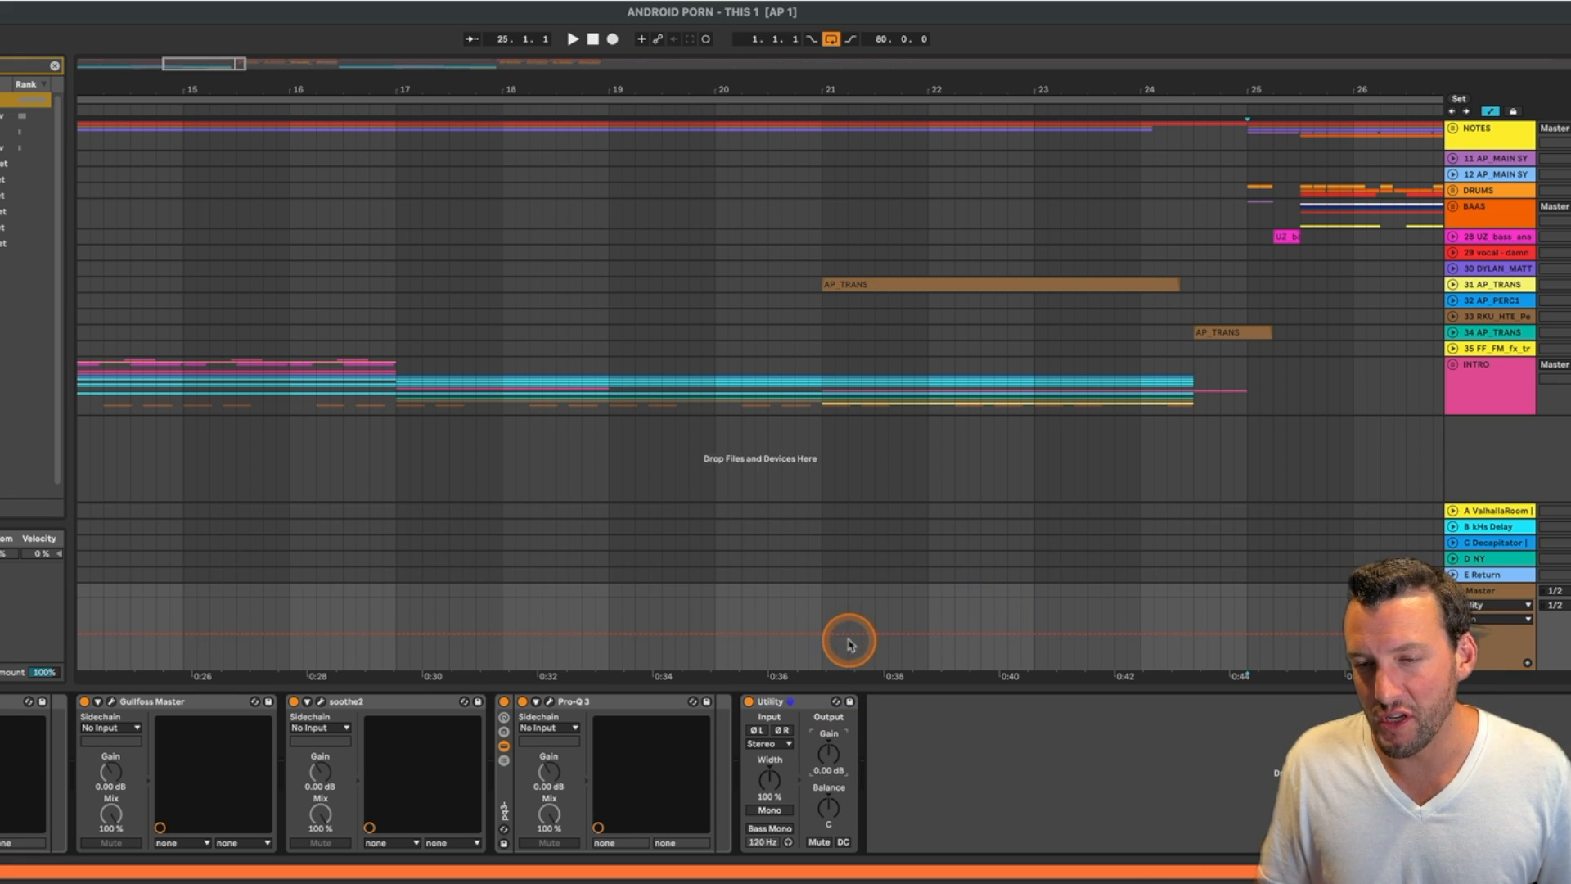
- Add Utility Gain breakpoints at bars 21 and 25, plus one just after bar 25 set to 0 dB
left_click(820, 634)
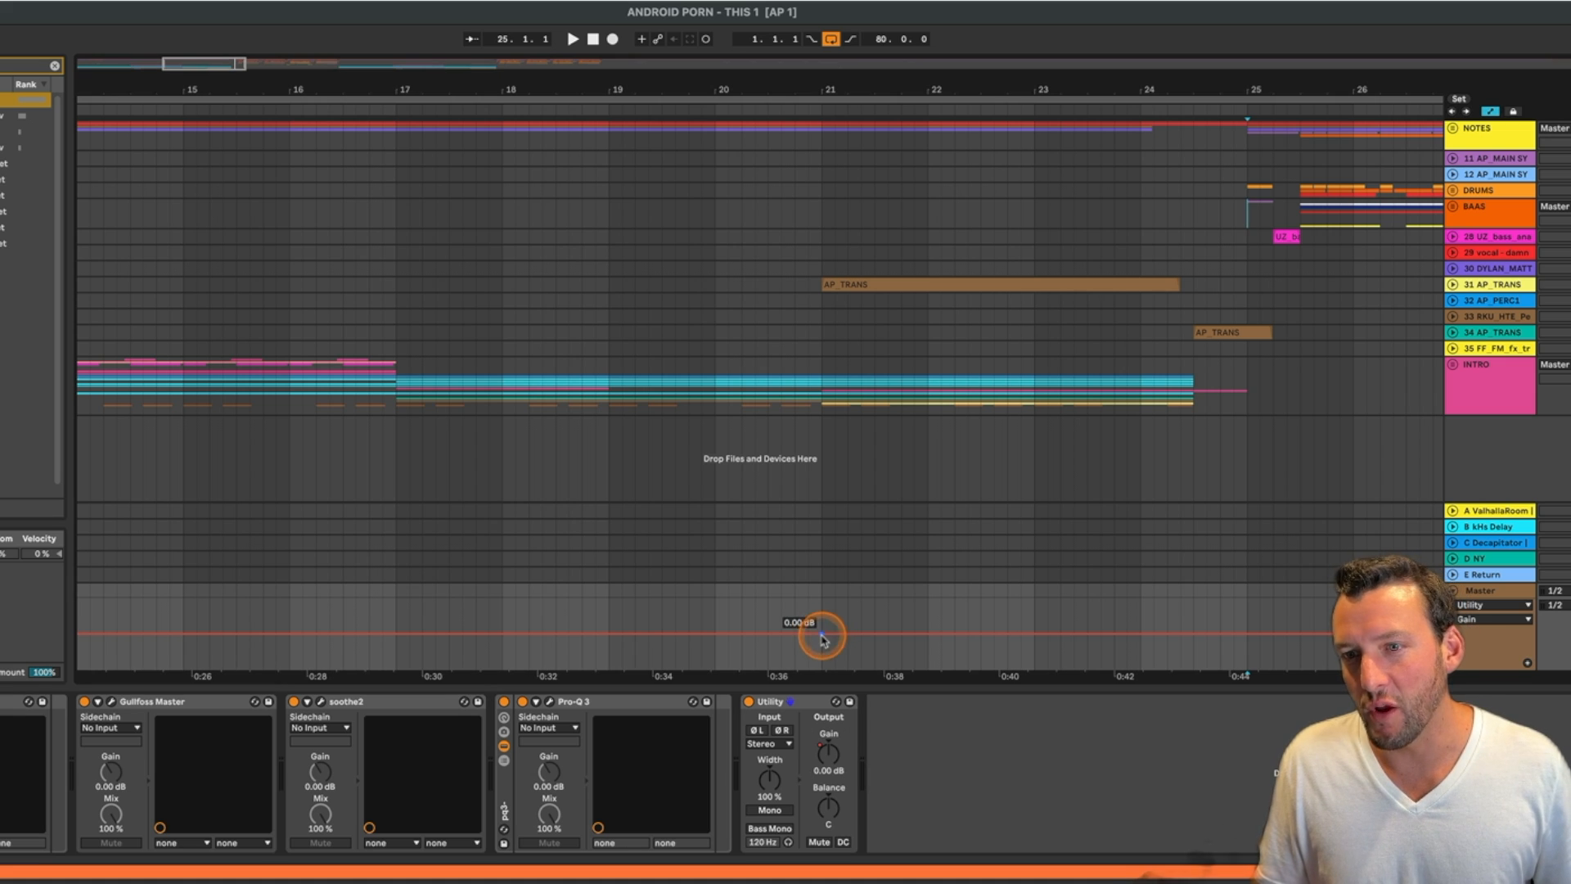
left_click(1248, 637)
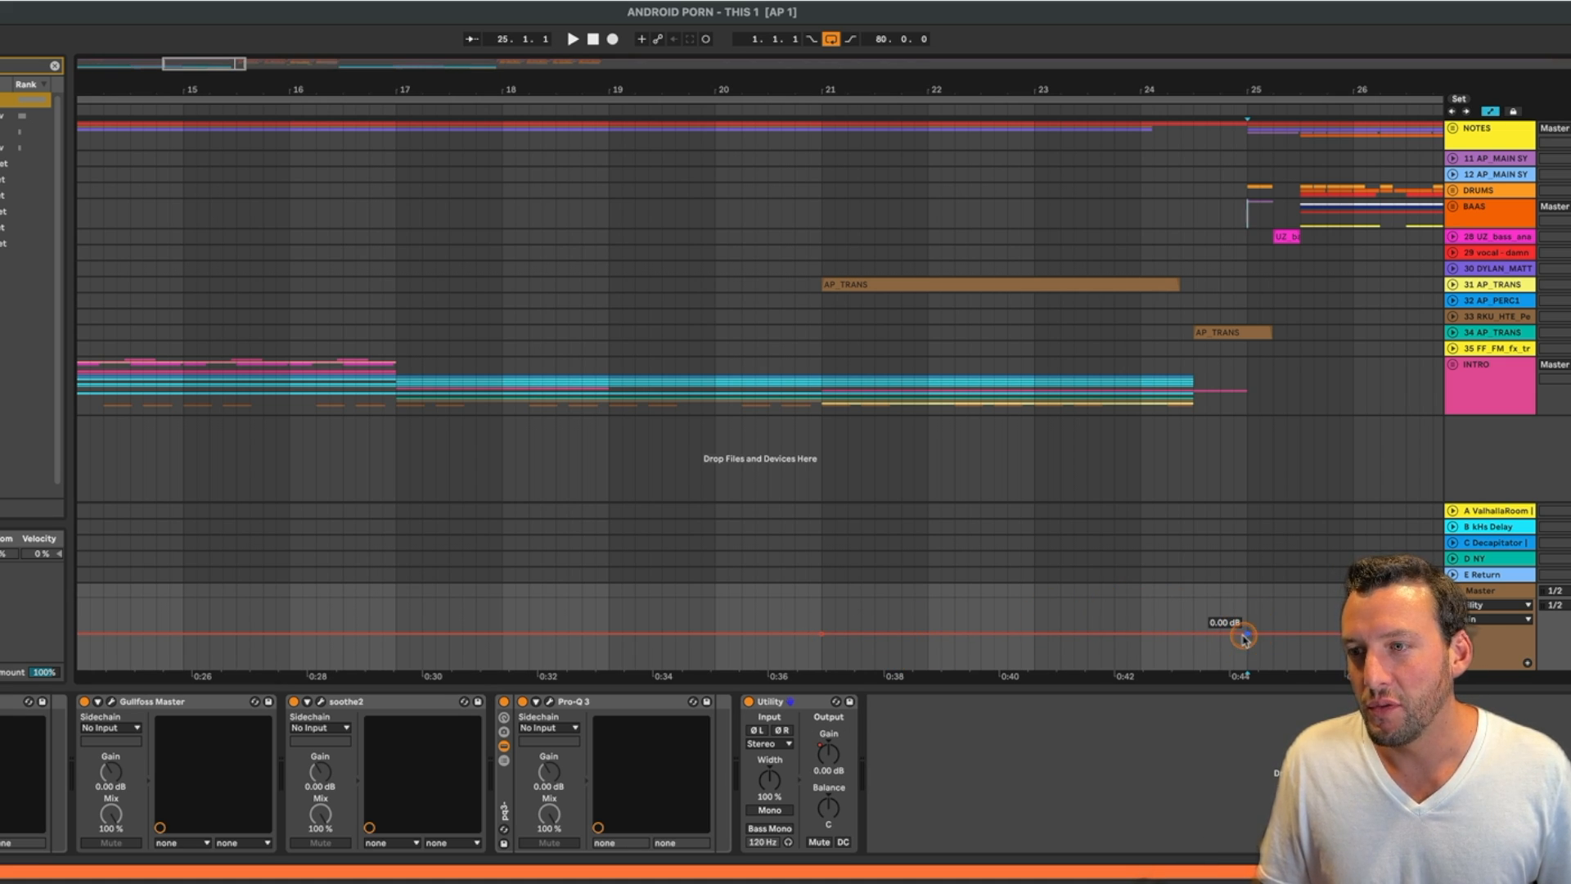
mouse_move(1248, 637)
left_mouse_down()
mouse_move(1235, 635)
mouse_move(1255, 641)
mouse_move(1253, 628)
left_mouse_up()
right_click(1253, 635)
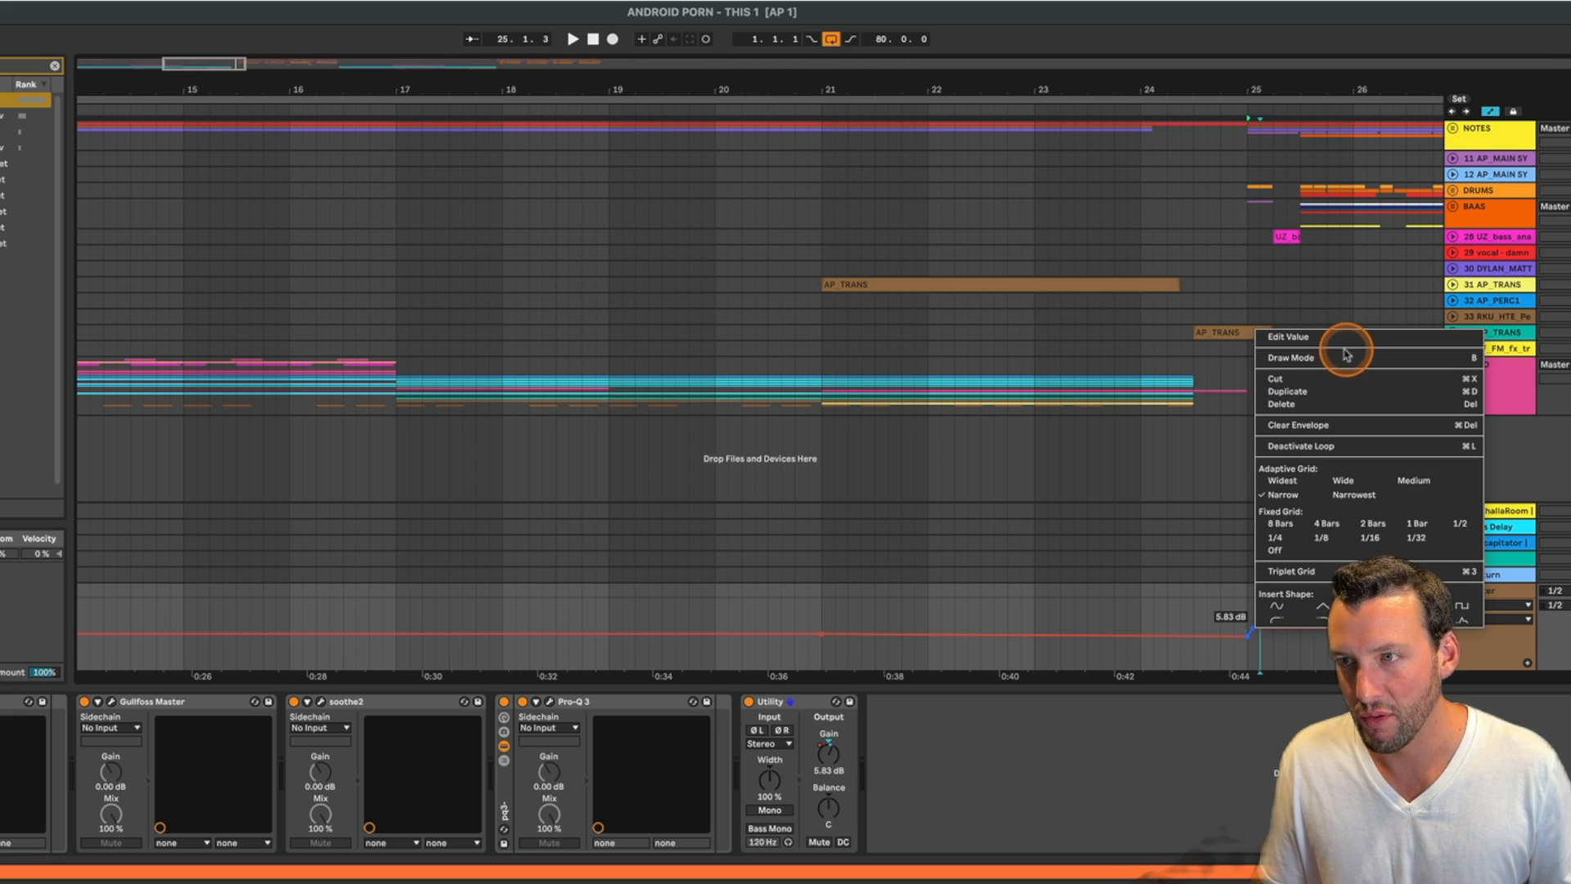
left_click(1344, 347)
type("0")
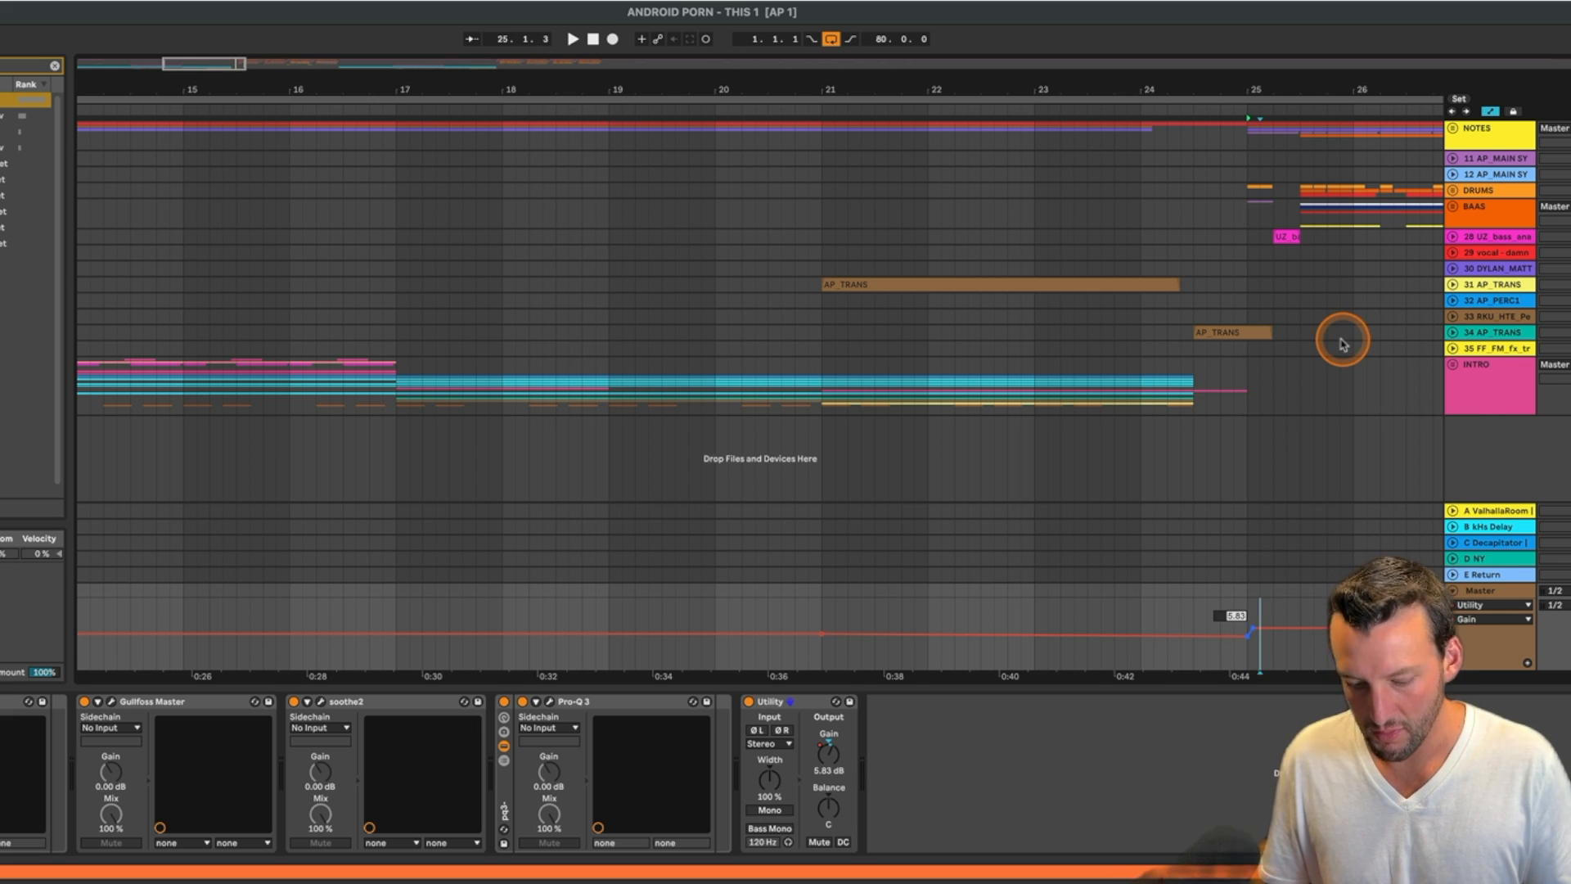
key("Return")
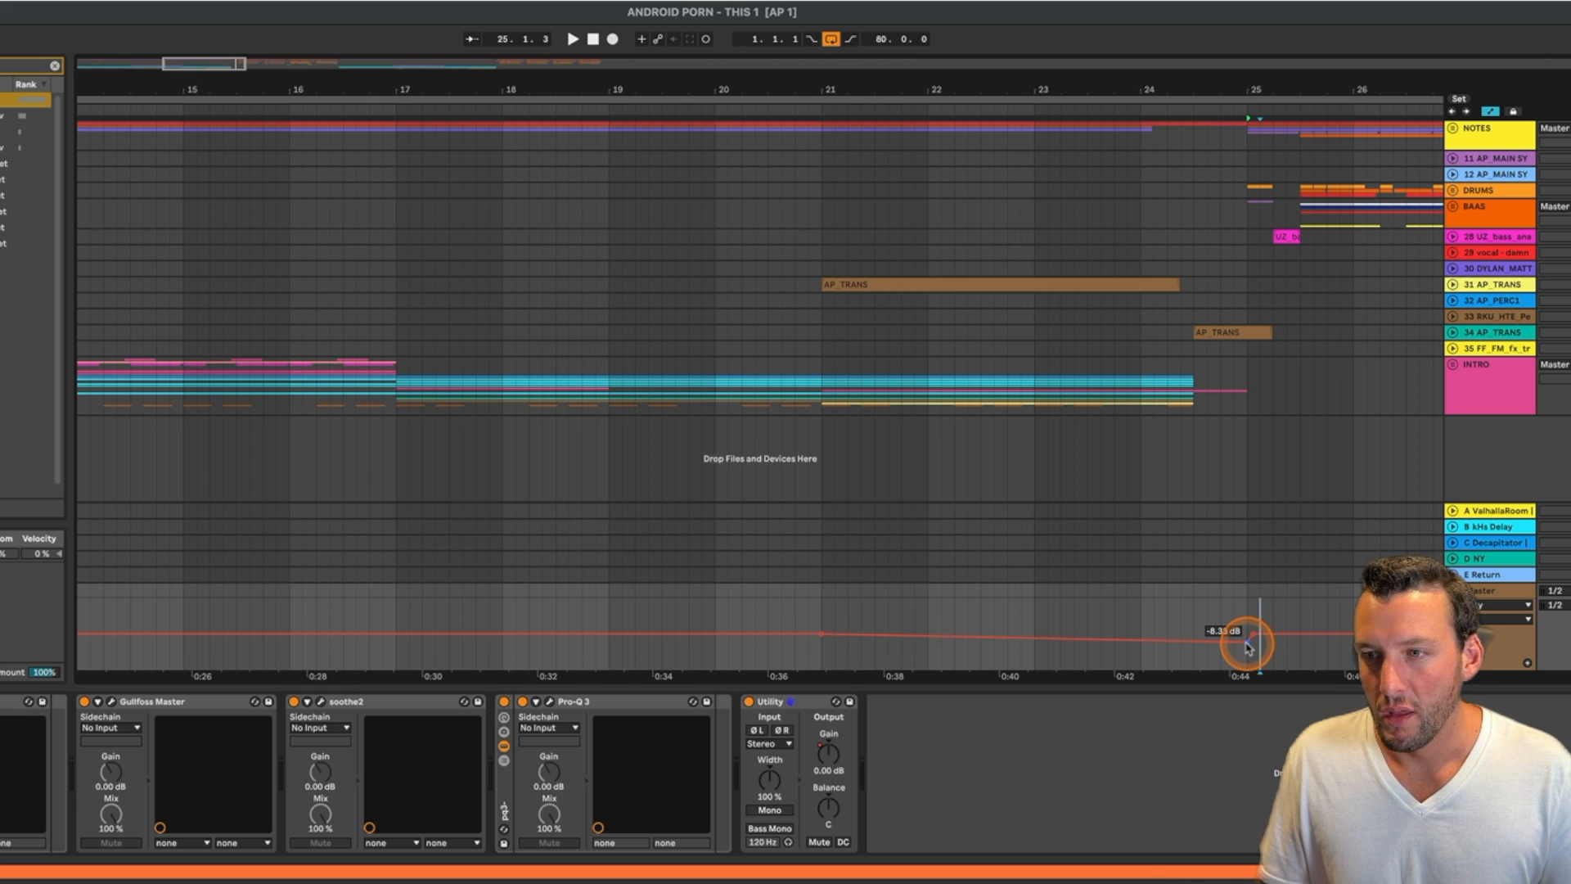
- Lower the Master's Utility Gain to -2.5 dB at the end of the ramp, with that breakpoint at bar 25
left_click(1246, 643)
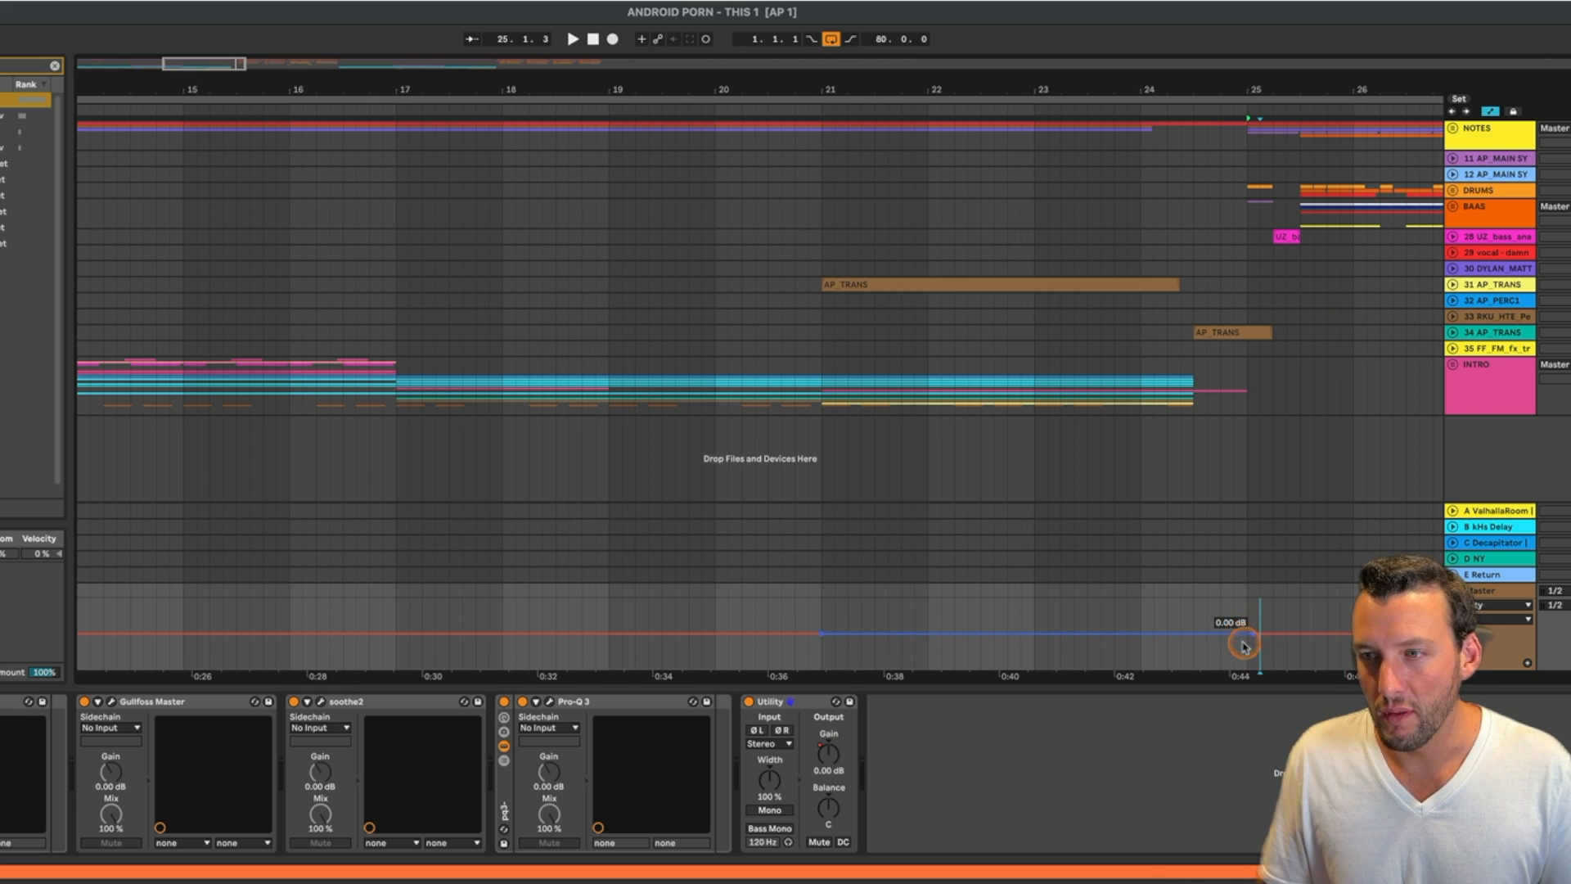
right_click(1243, 645)
left_click(1296, 358)
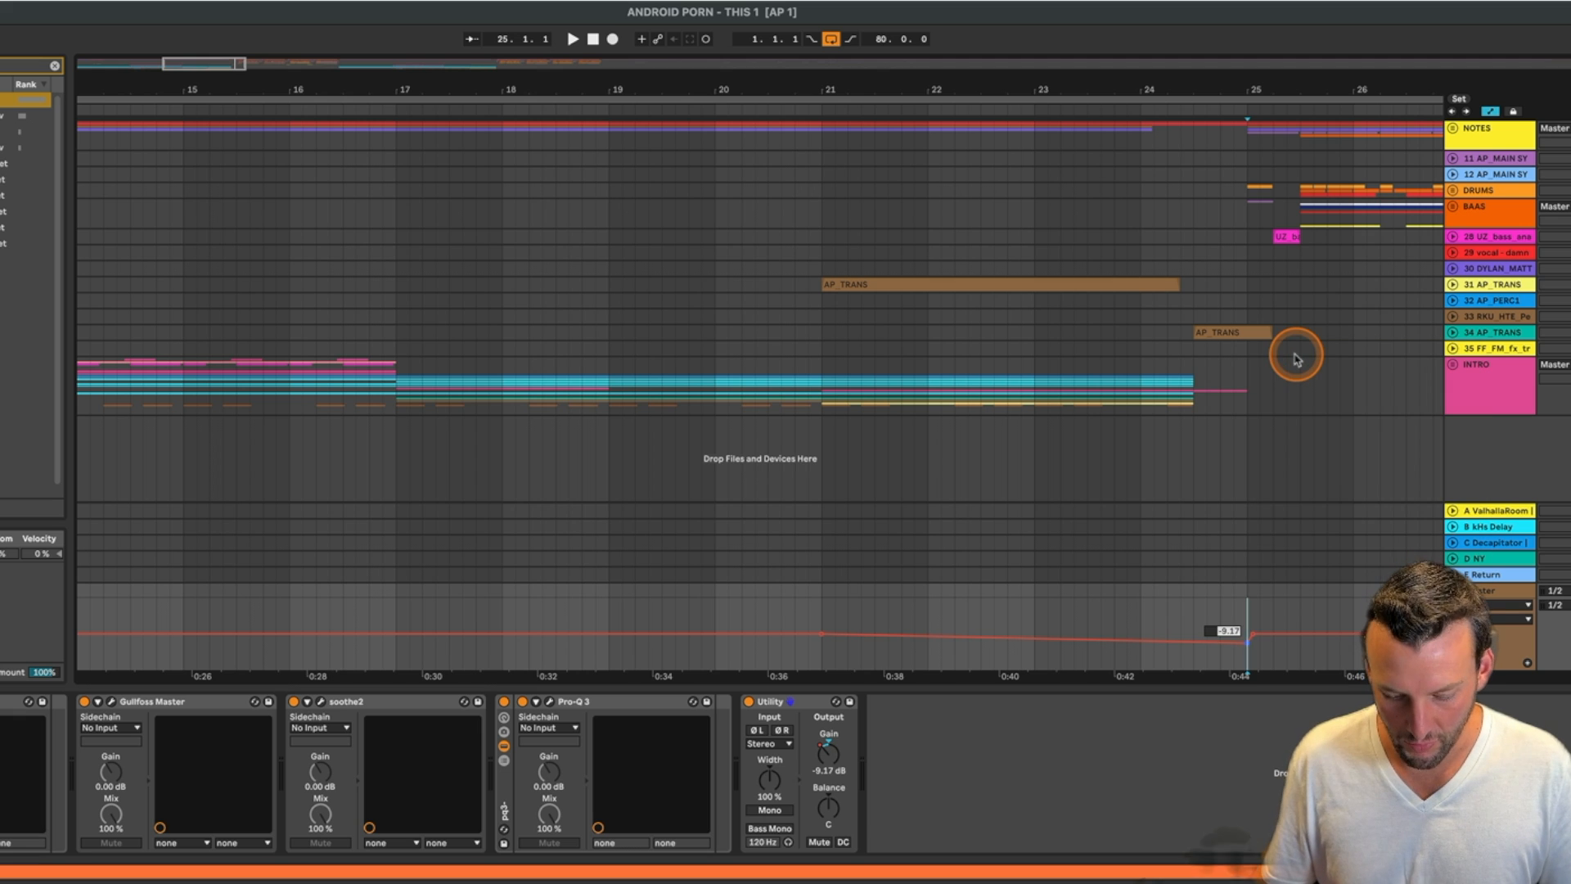
type("2.5")
key("Return")
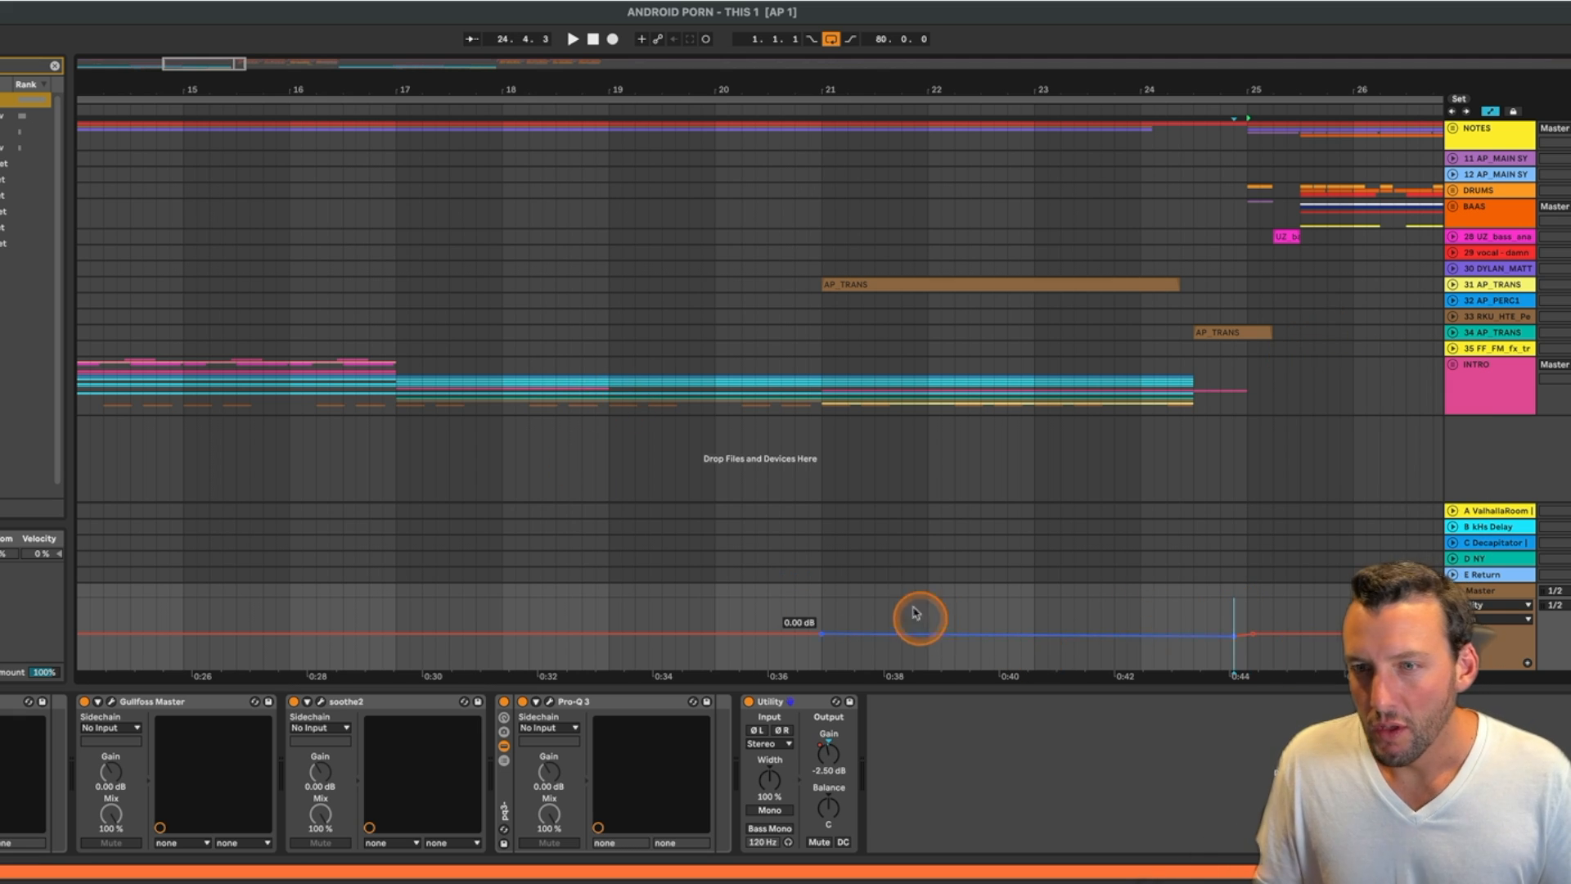
scroll(826, 628, "right", 1)
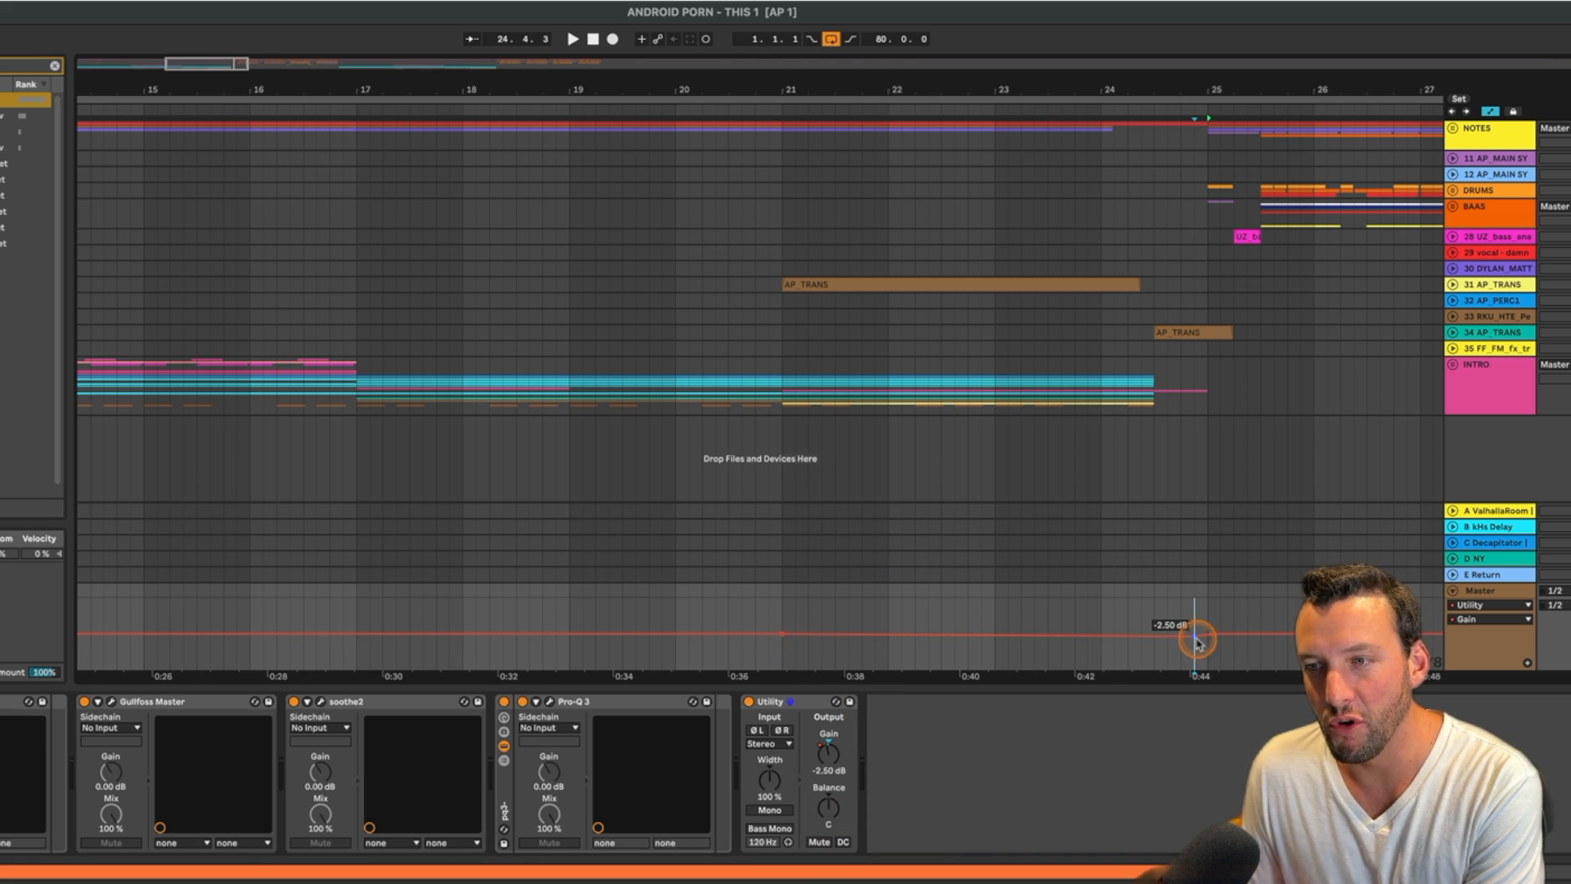
left_click_drag(1198, 638, 1211, 638)
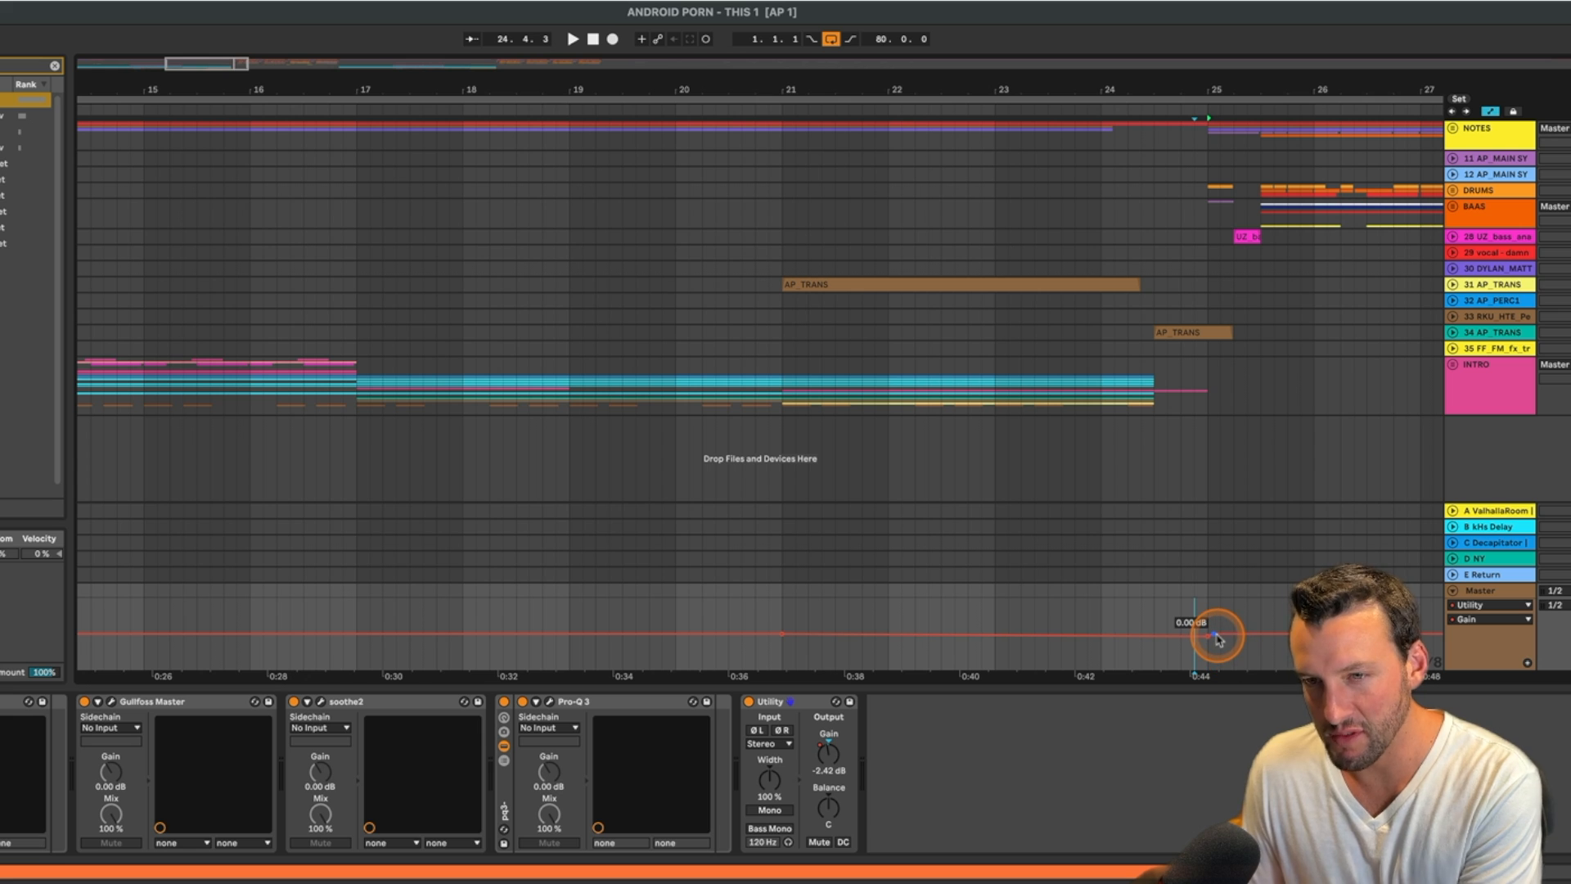
- Add an Auto Filter after the Master's Utility, using the high-pass type with a frequency of about 424 Hz
left_click(1141, 810)
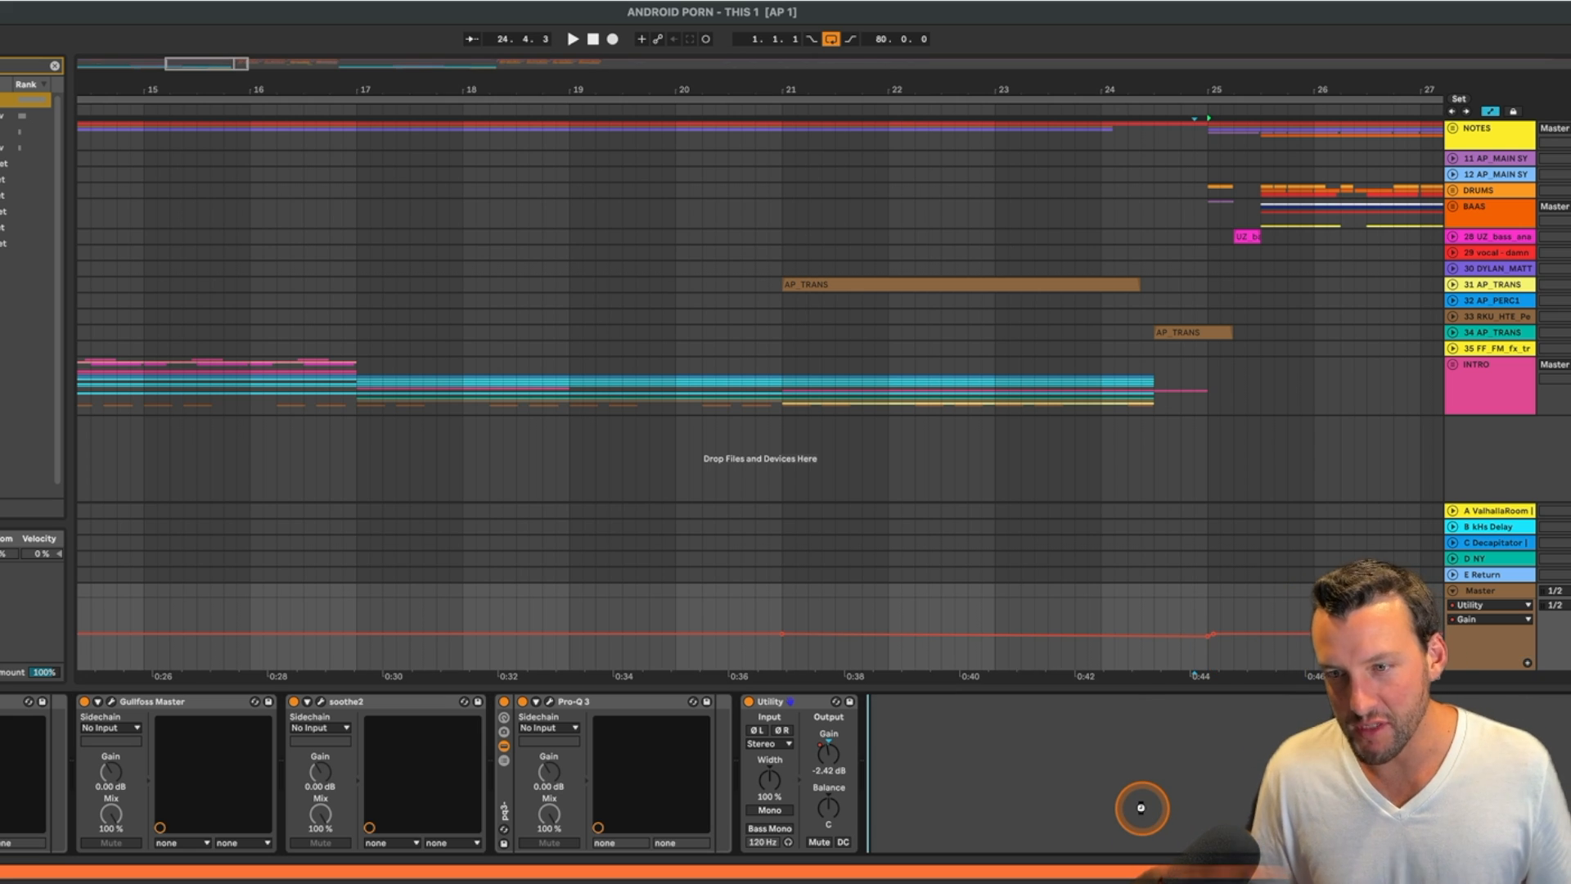
key("Return")
left_click(963, 811)
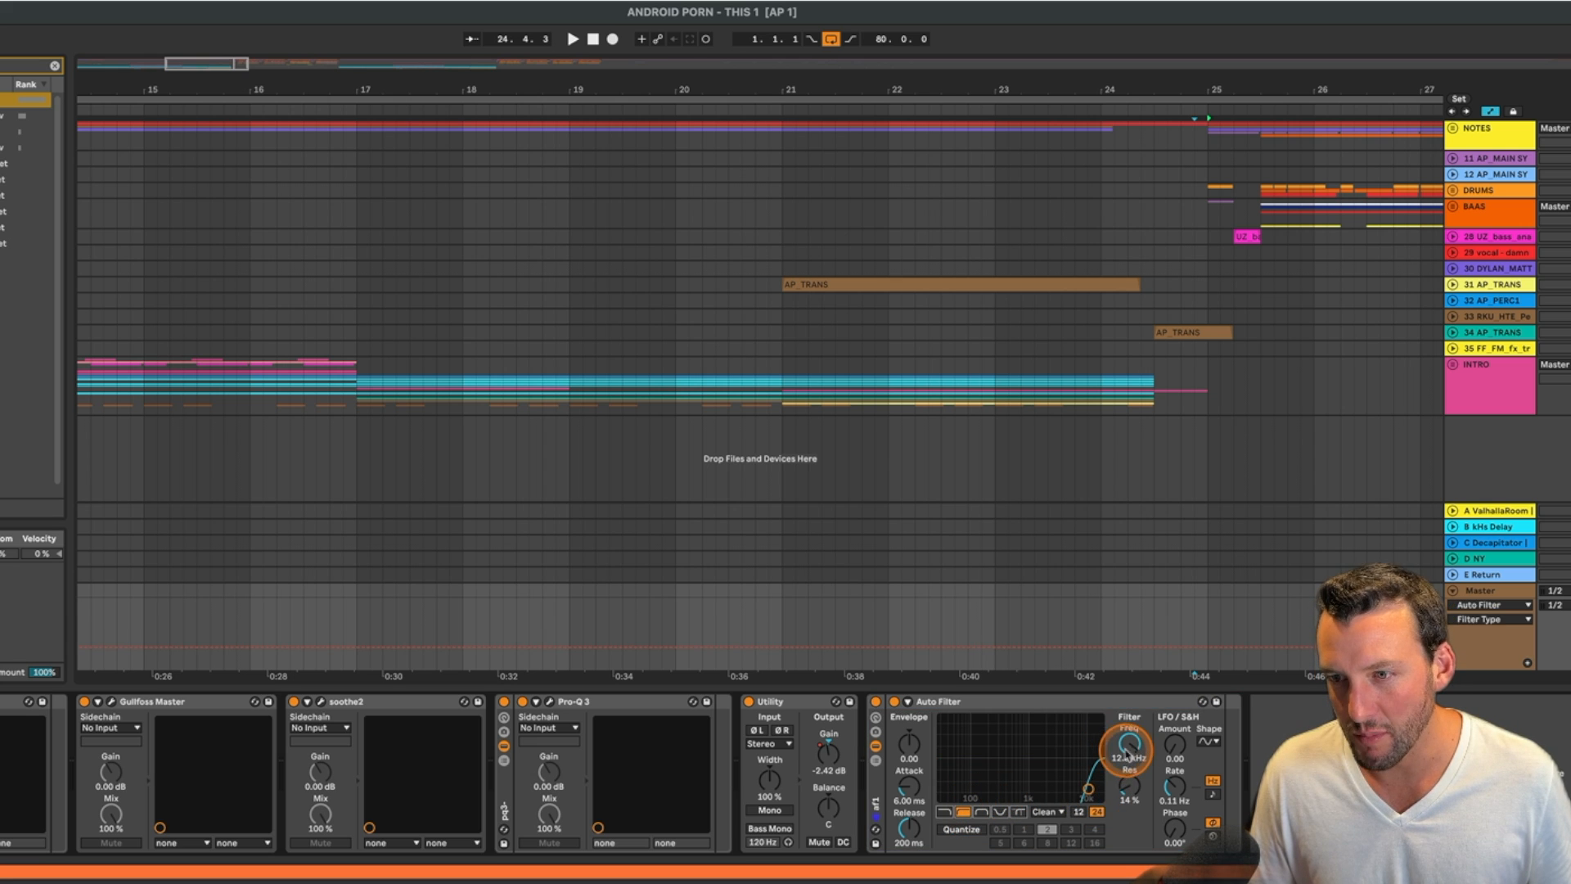
left_click_drag(1130, 746, 1129, 798)
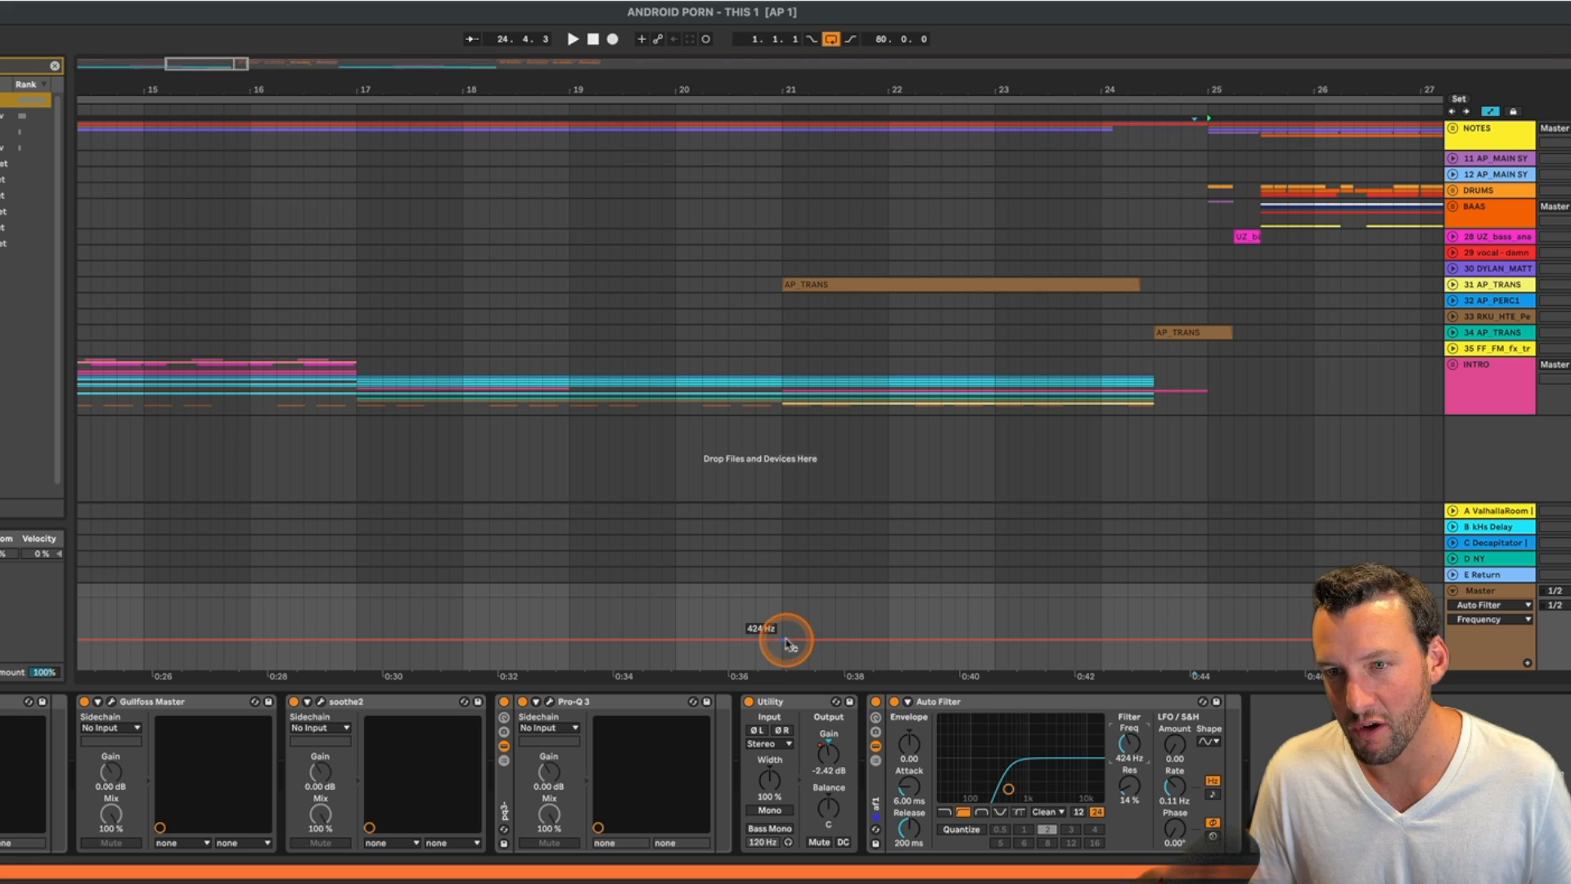
- Automate the Auto Filter frequency to drop to about 26 Hz at bar 21, rise to about 484 Hz by bar 25, and fall back there
left_click(785, 640)
left_click_drag(790, 647, 791, 656)
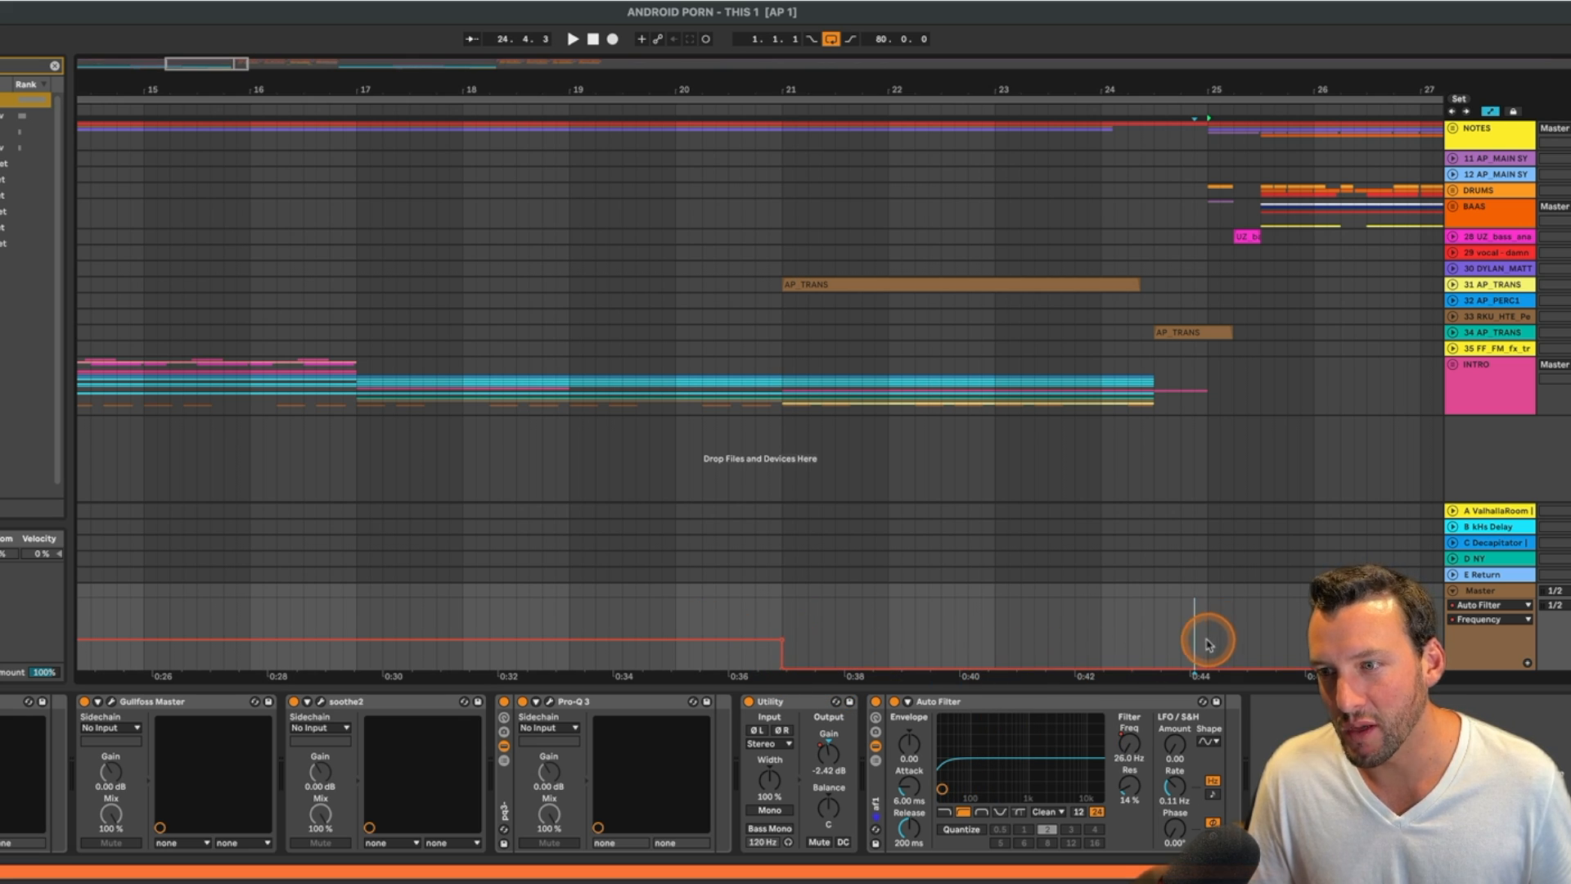
left_click(1203, 646)
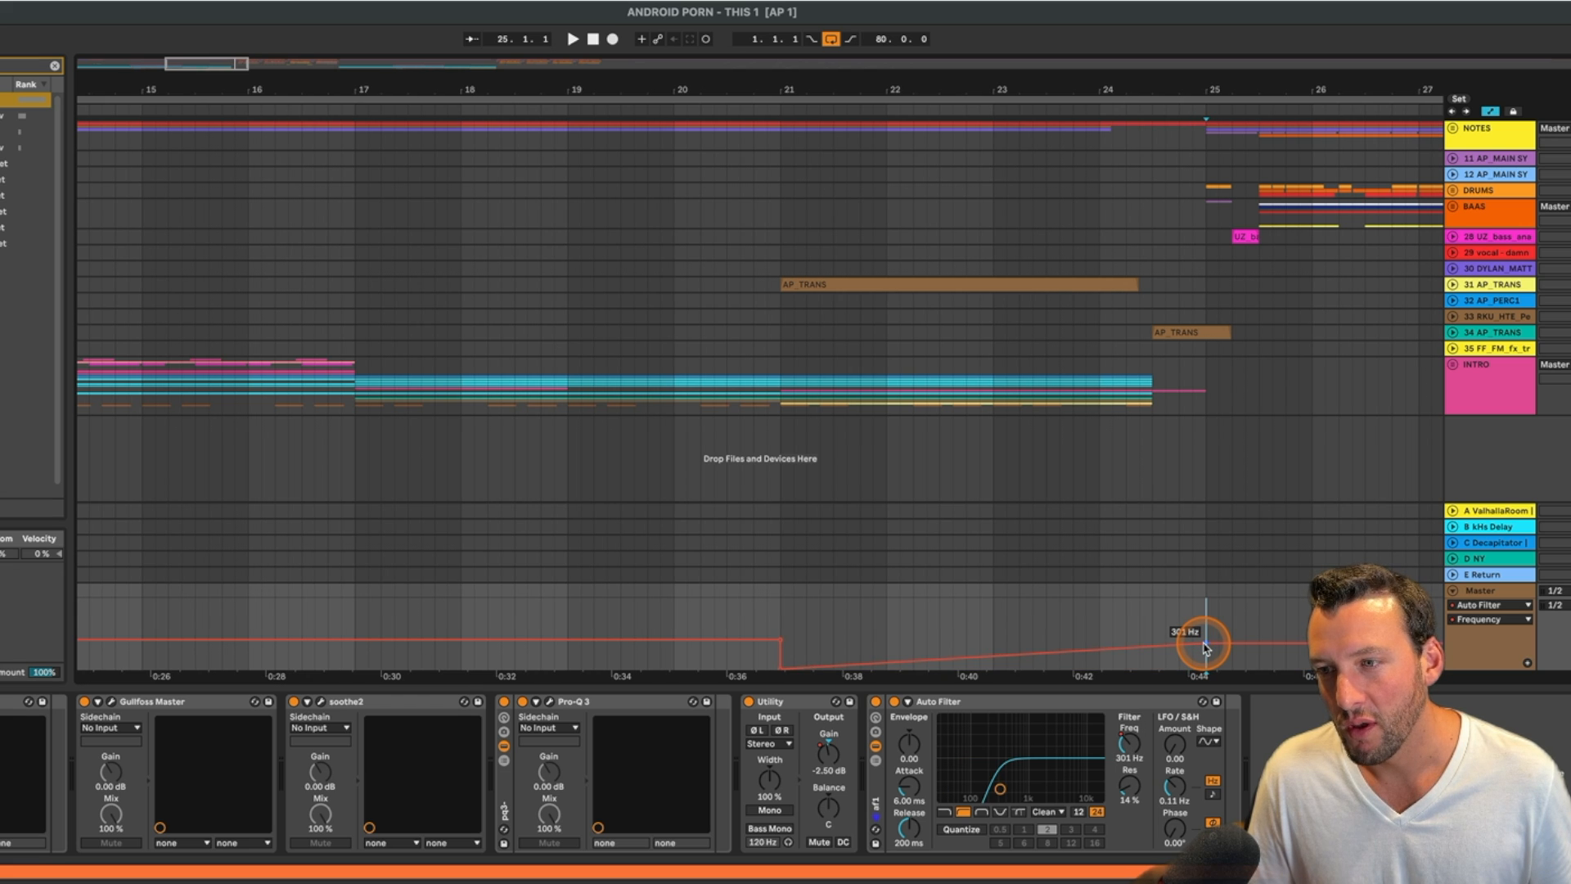
left_click_drag(1203, 646, 1203, 642)
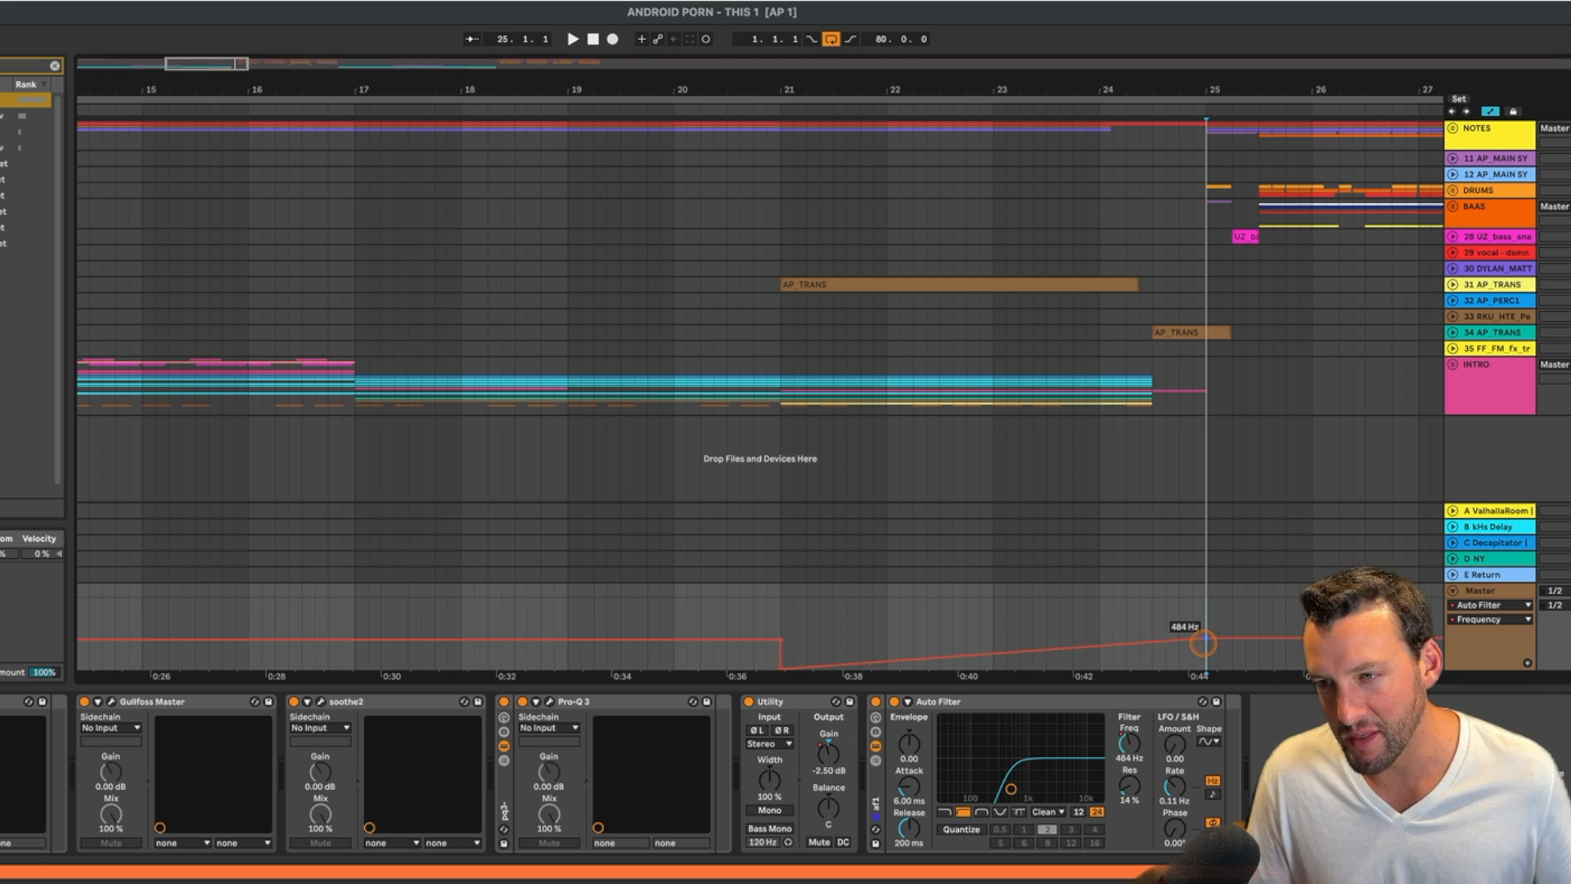
left_click(1216, 654)
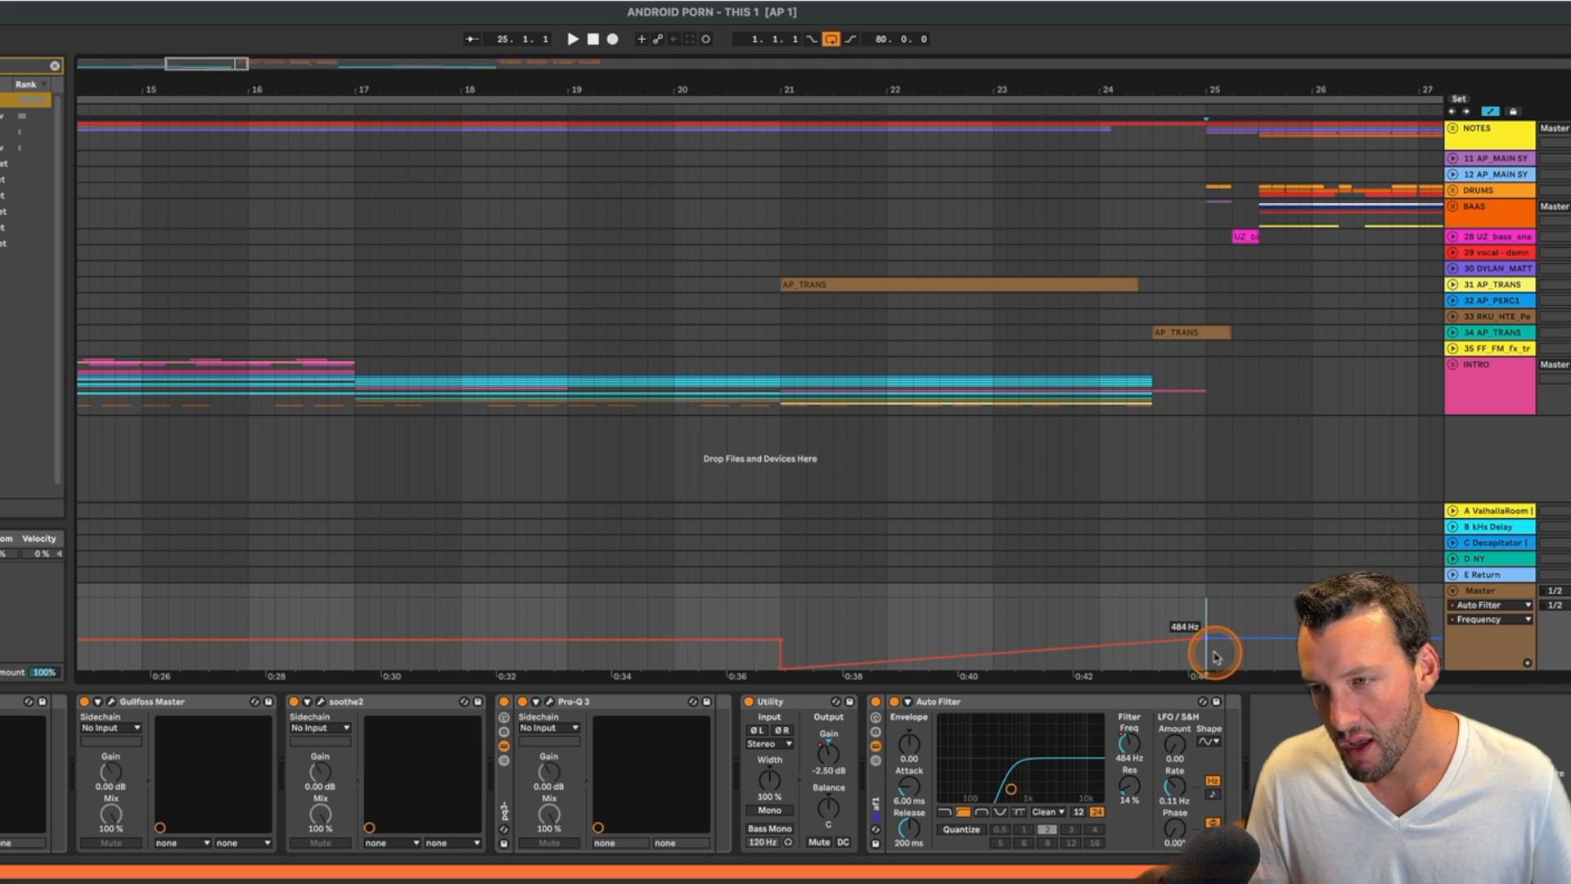
left_click_drag(1215, 654, 1206, 667)
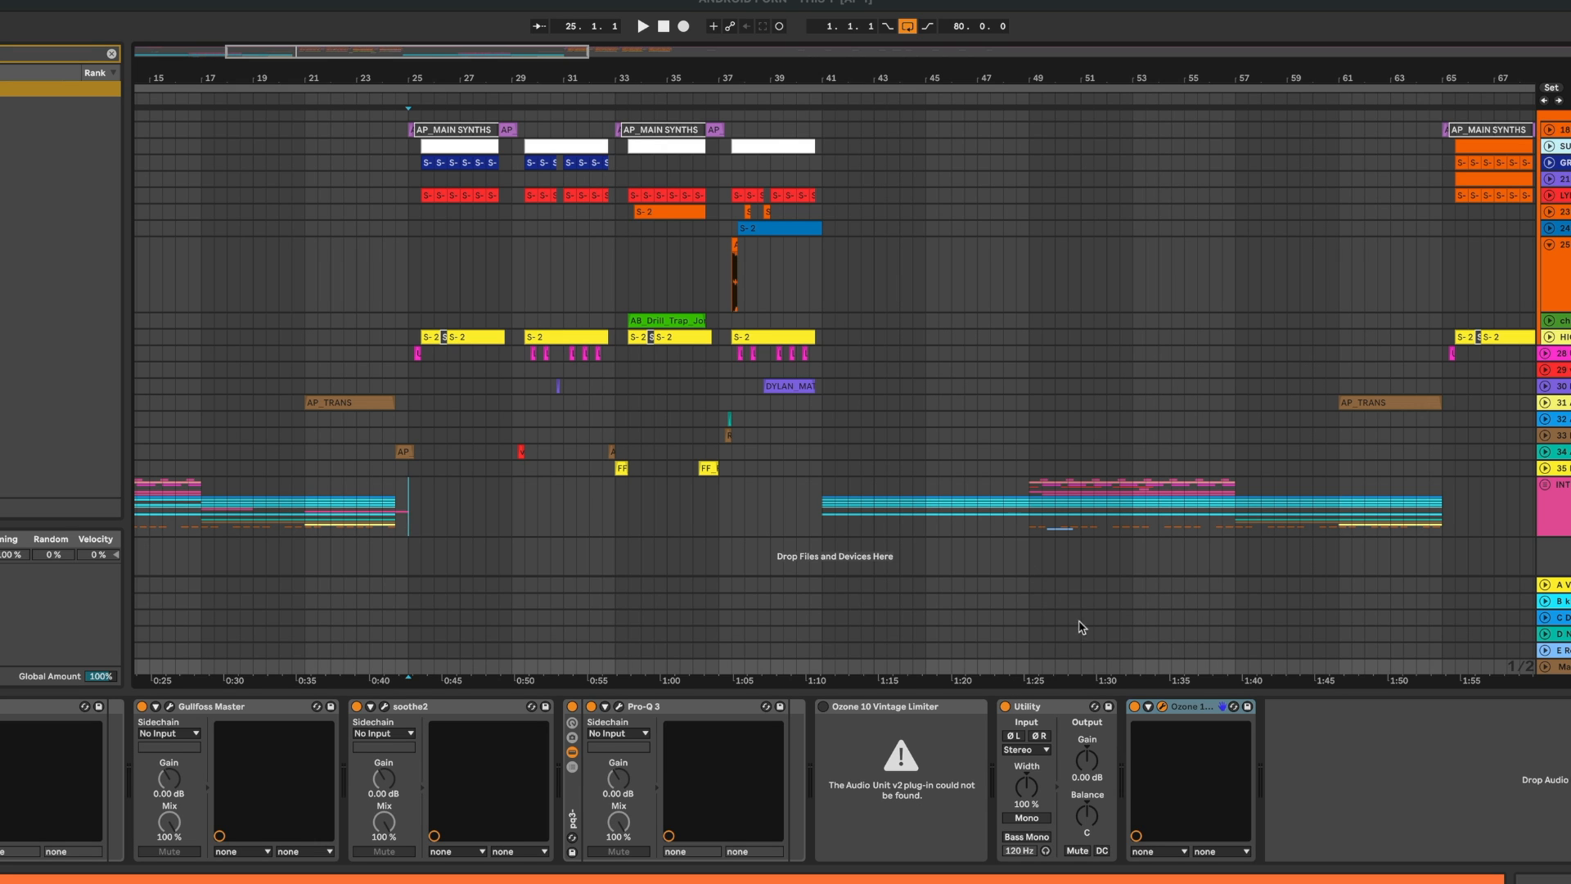
- Open the Master's Ozone 11 Imager, play from bar 25 to examine the stereo image, and close the plug-in
left_click(1162, 706)
key("space")
left_click_drag(1005, 62, 825, 74)
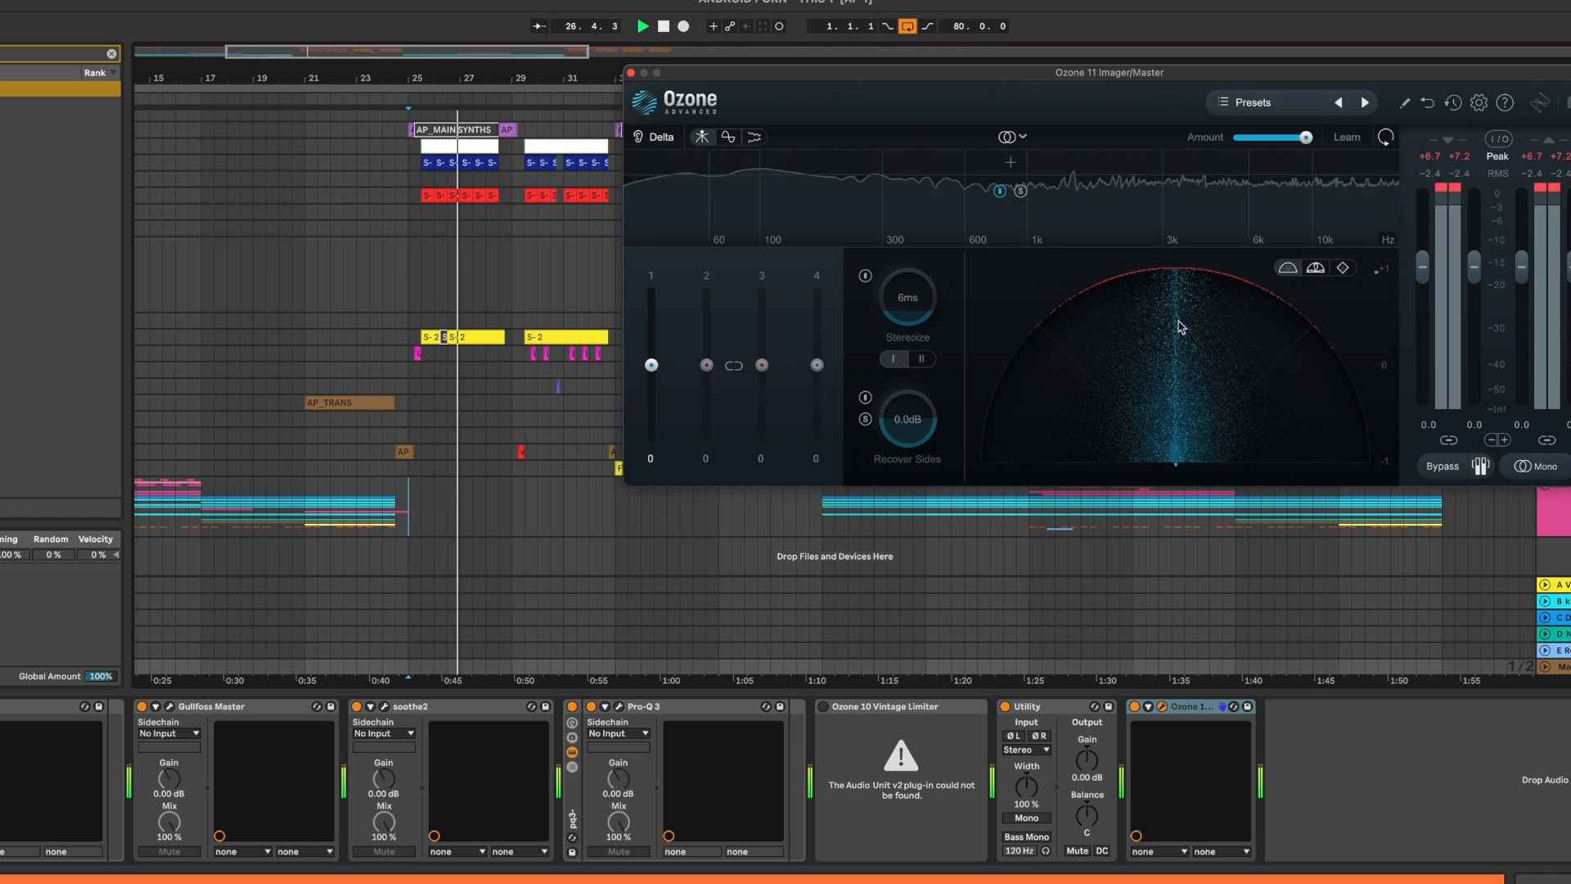
key("space")
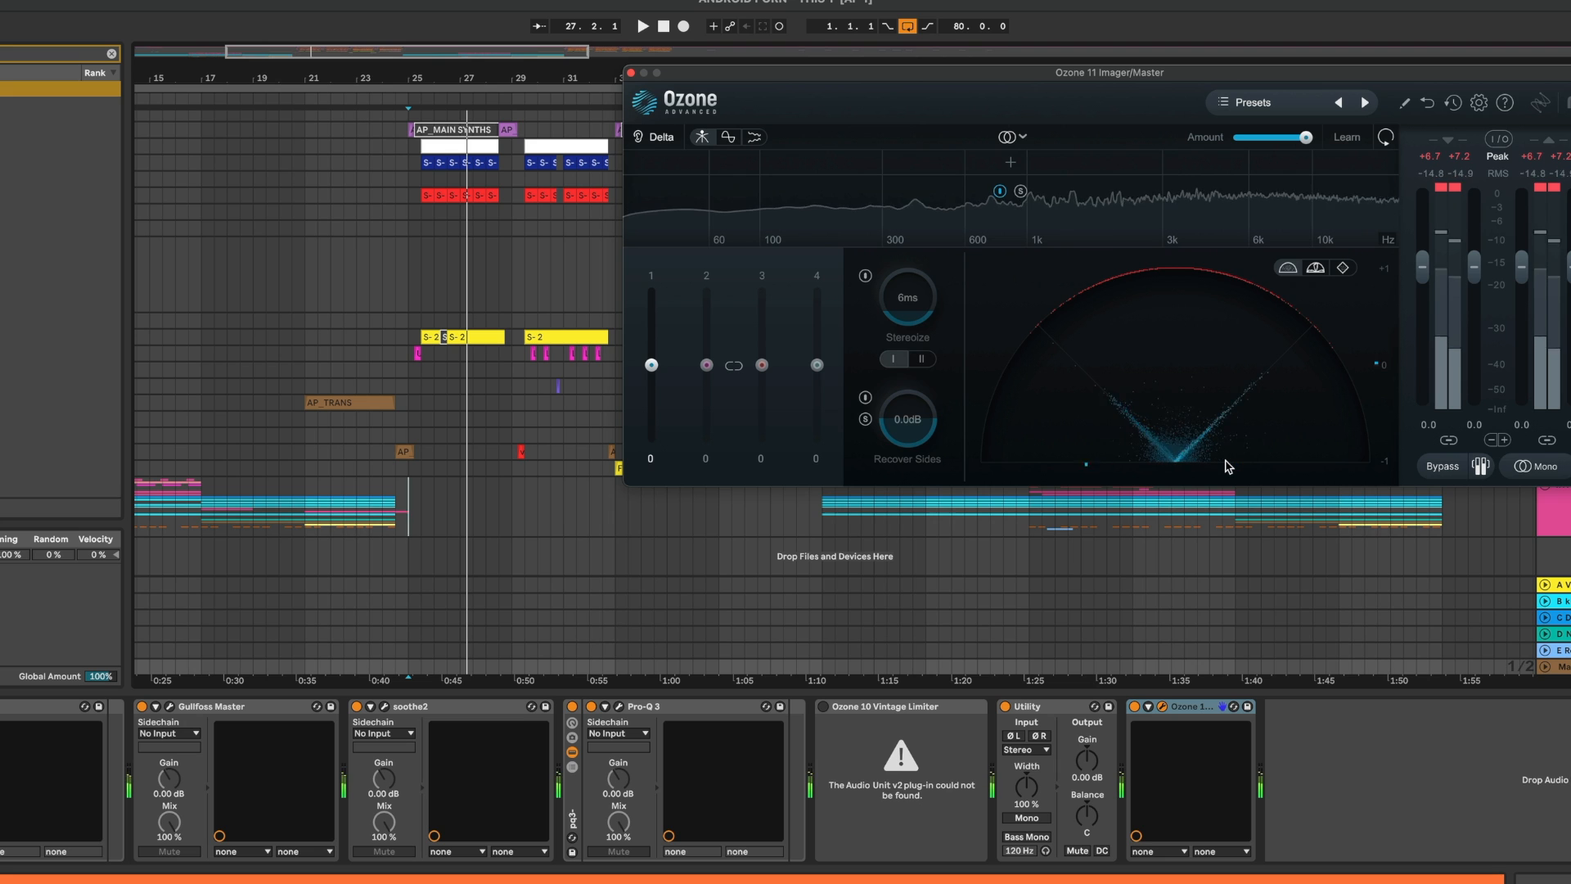
left_click(631, 73)
- Place the insertion point at bar 9 on the INTRO group and show the Master Utility's Width automation
scroll(530, 437, "left", 5)
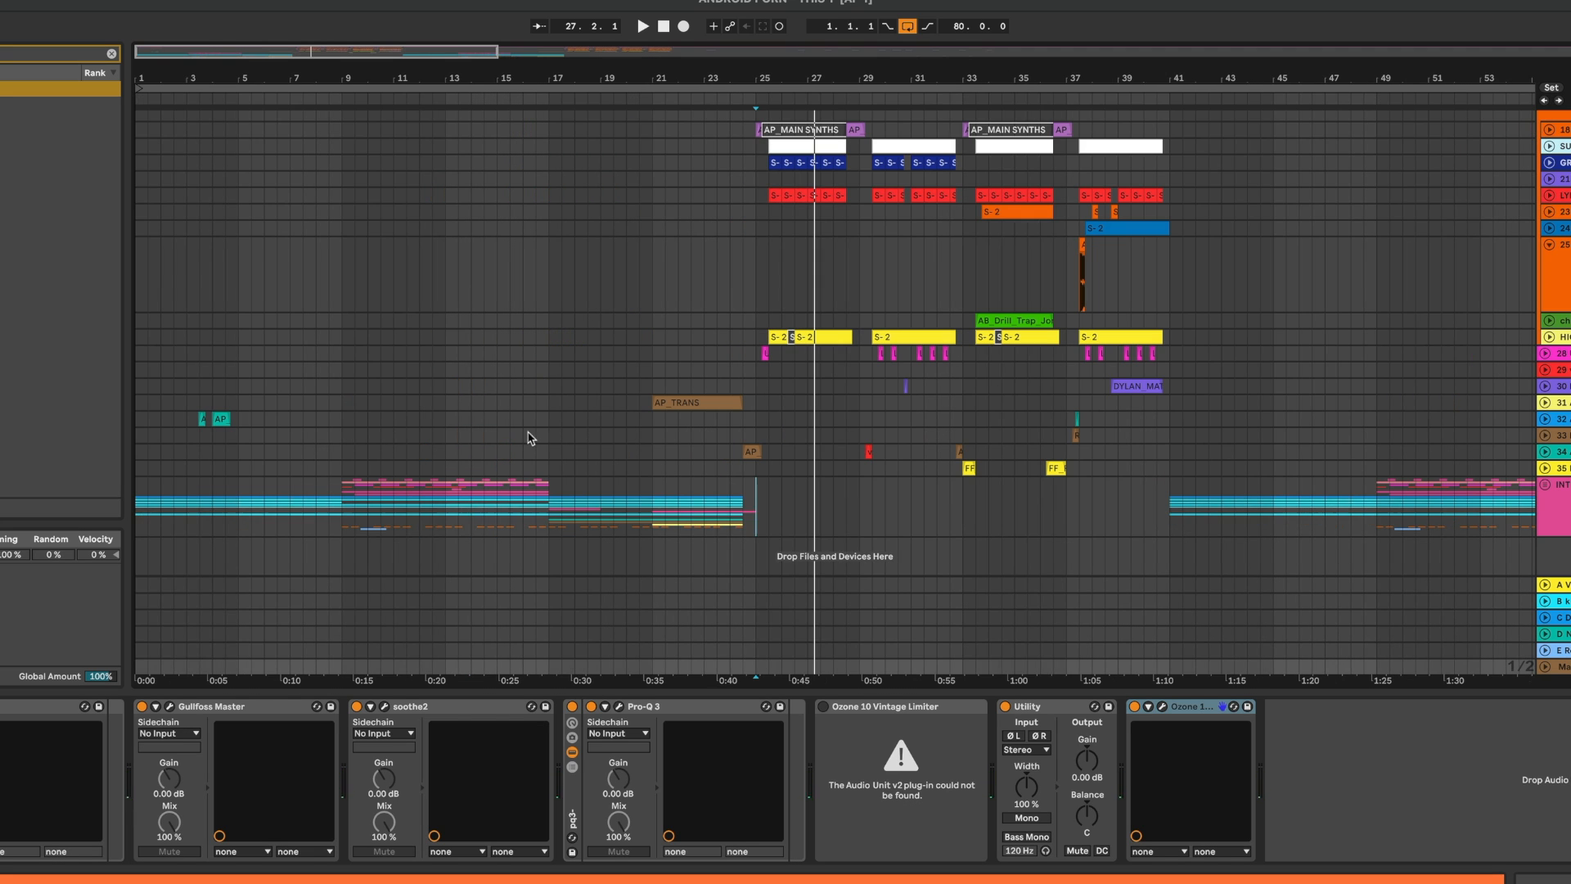
left_click(352, 522)
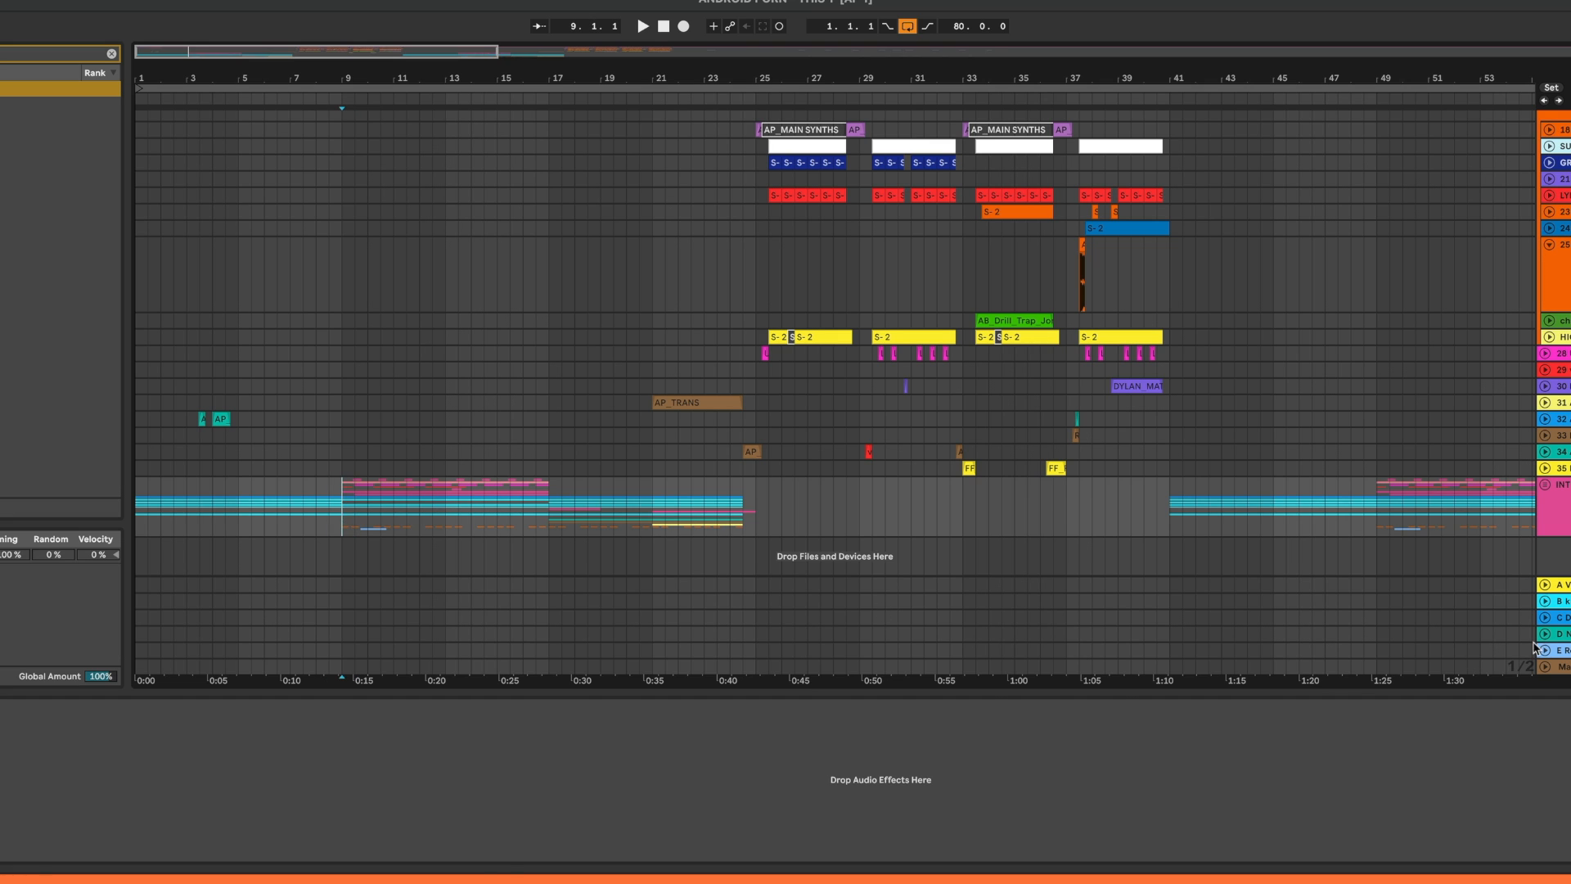
left_click(1561, 666)
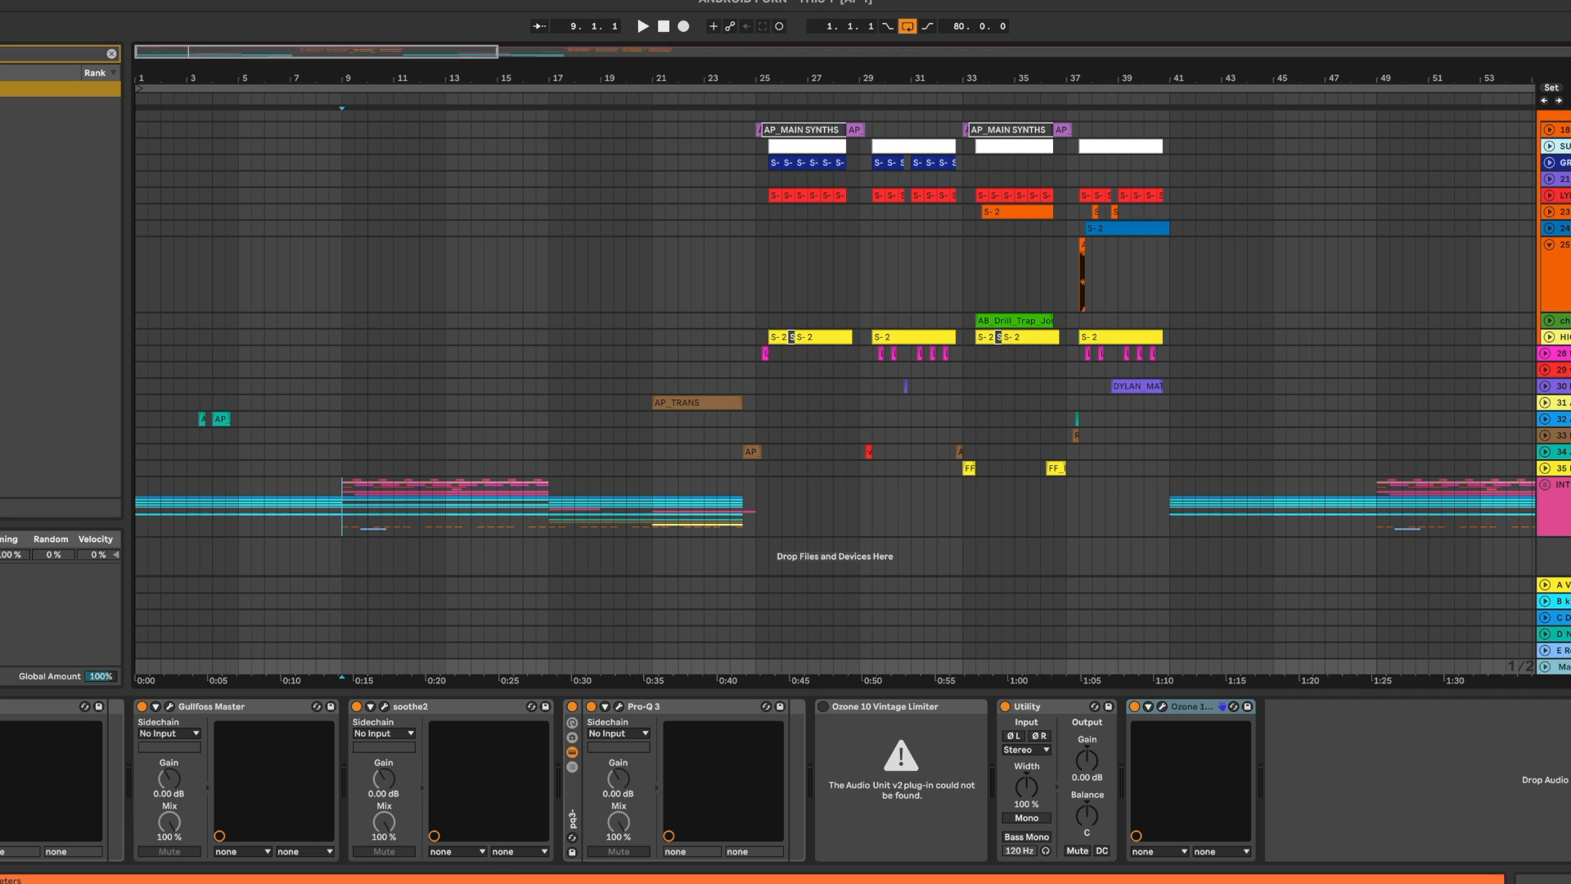
right_click(1029, 790)
left_click(1049, 772)
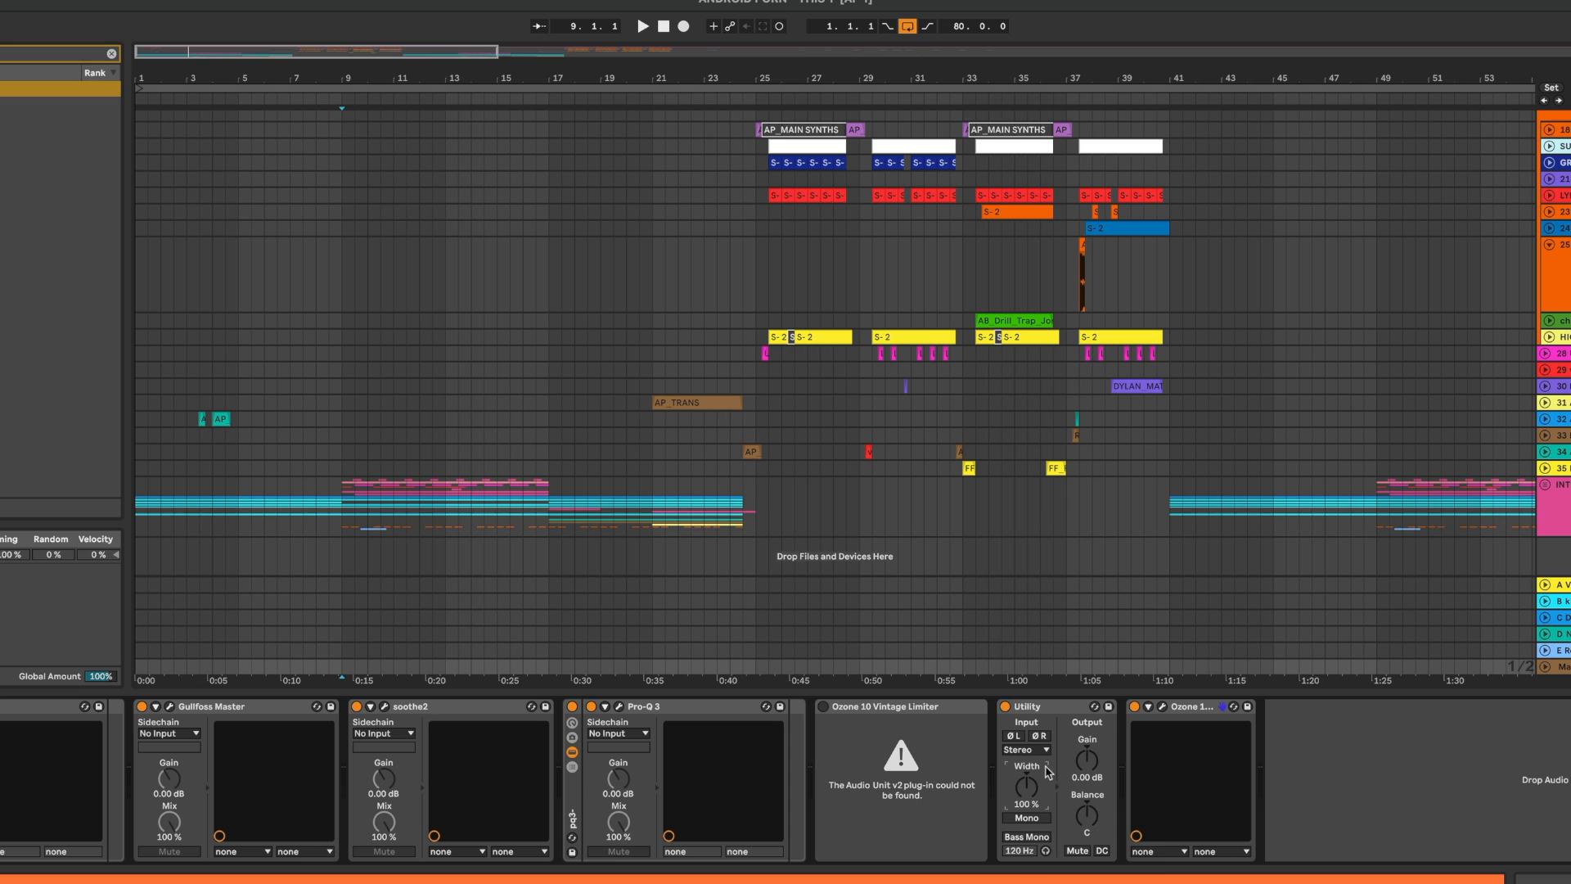
right_click(1025, 790)
left_click(1057, 814)
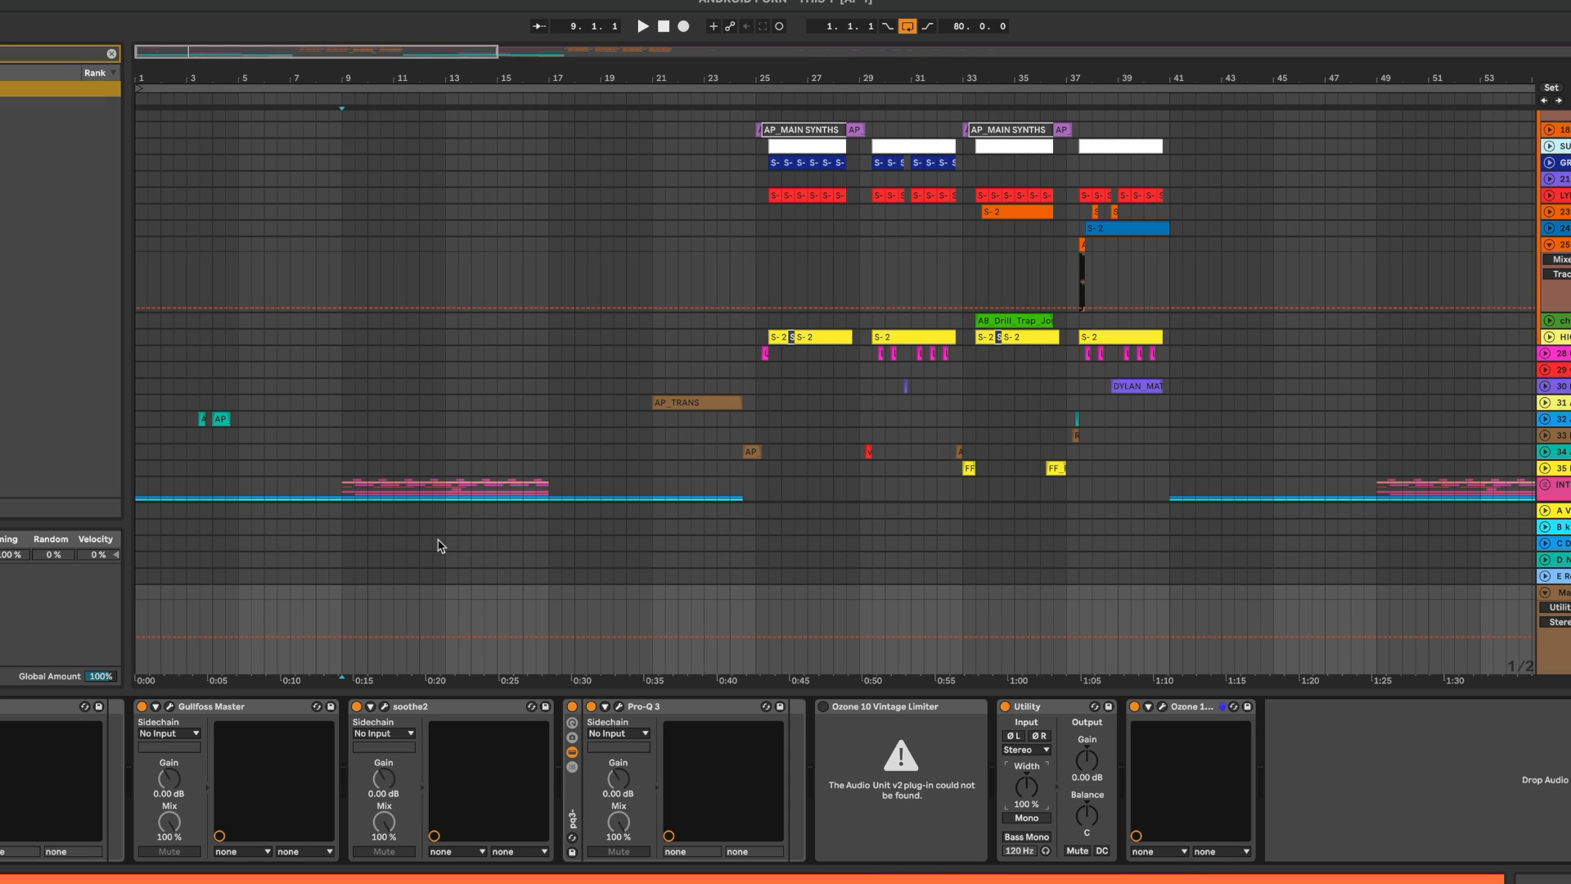
- Automate the Master Utility's Width to fall from 100% at bar 9 to 23% at bar 25, and jump back to 100% there
left_click(344, 637)
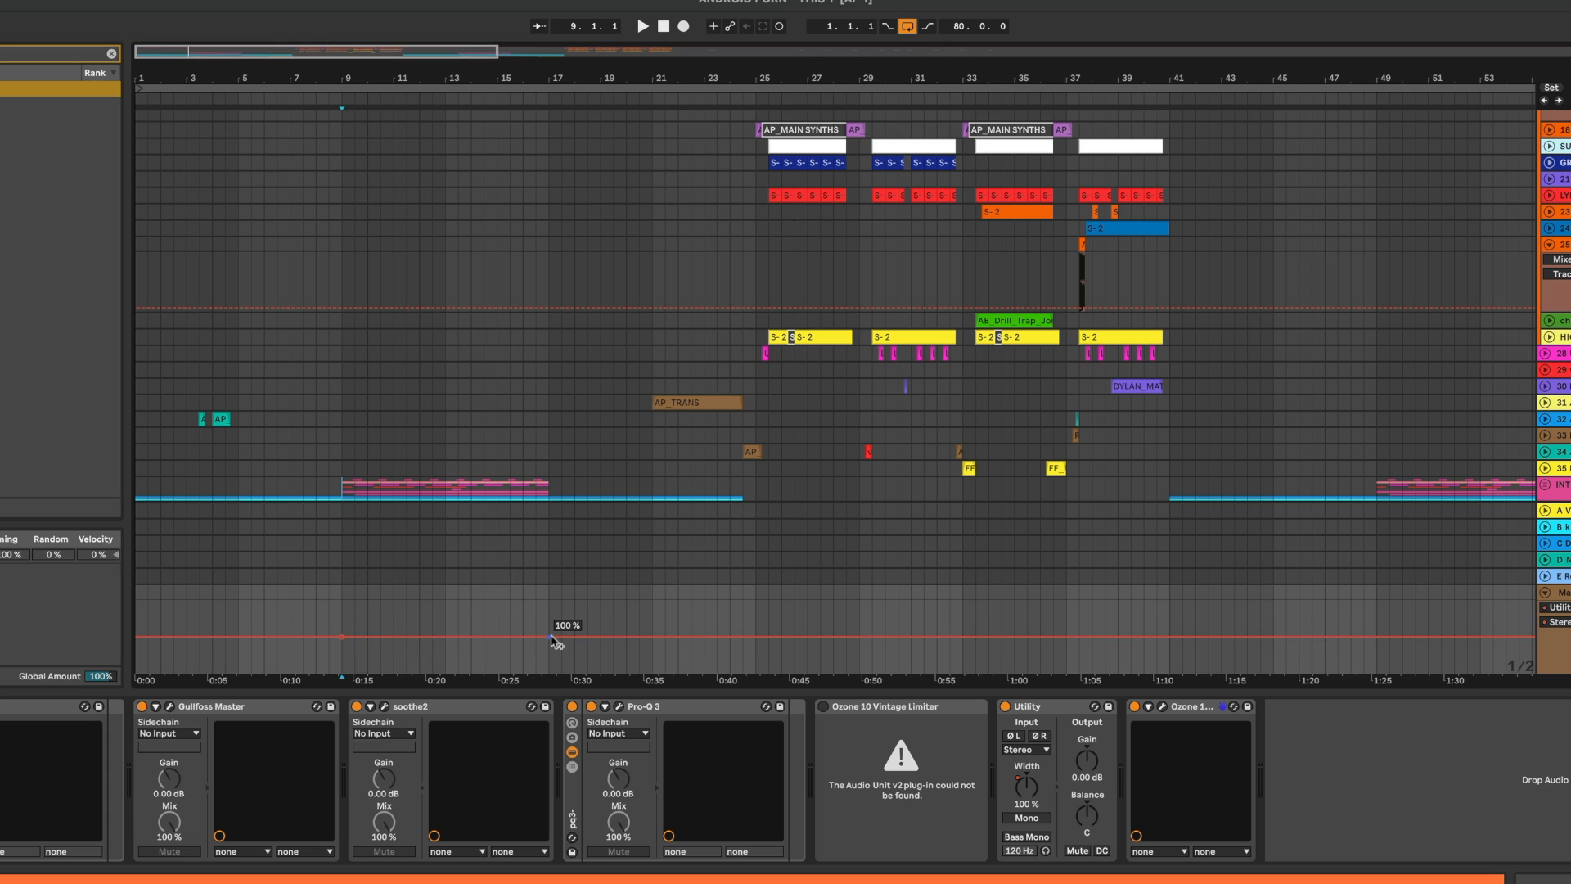
left_click(755, 637)
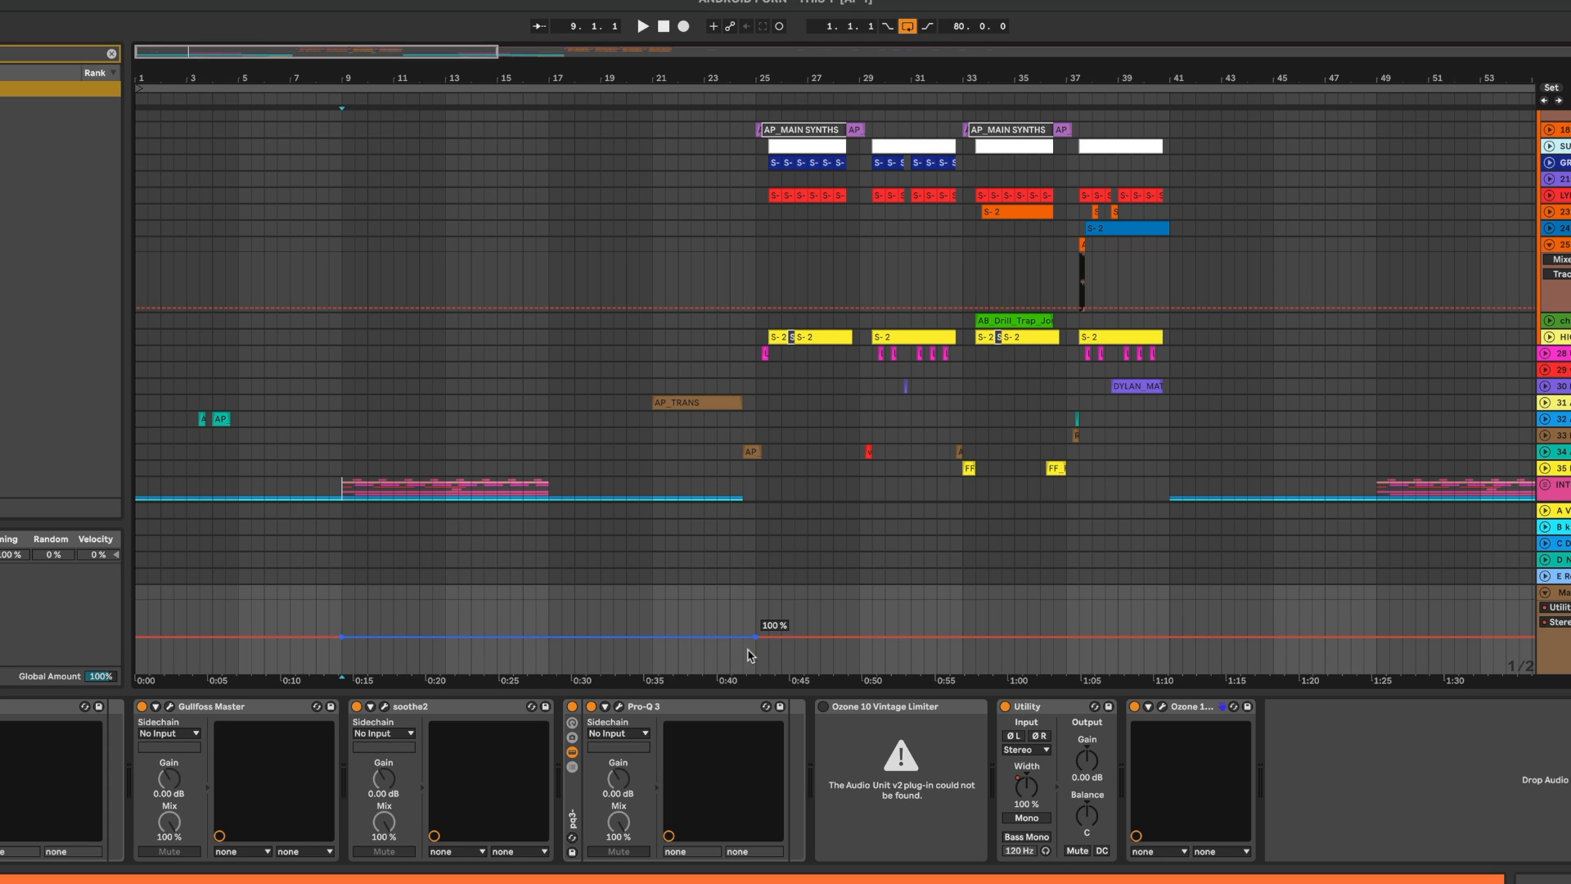
left_click_drag(748, 650, 747, 656)
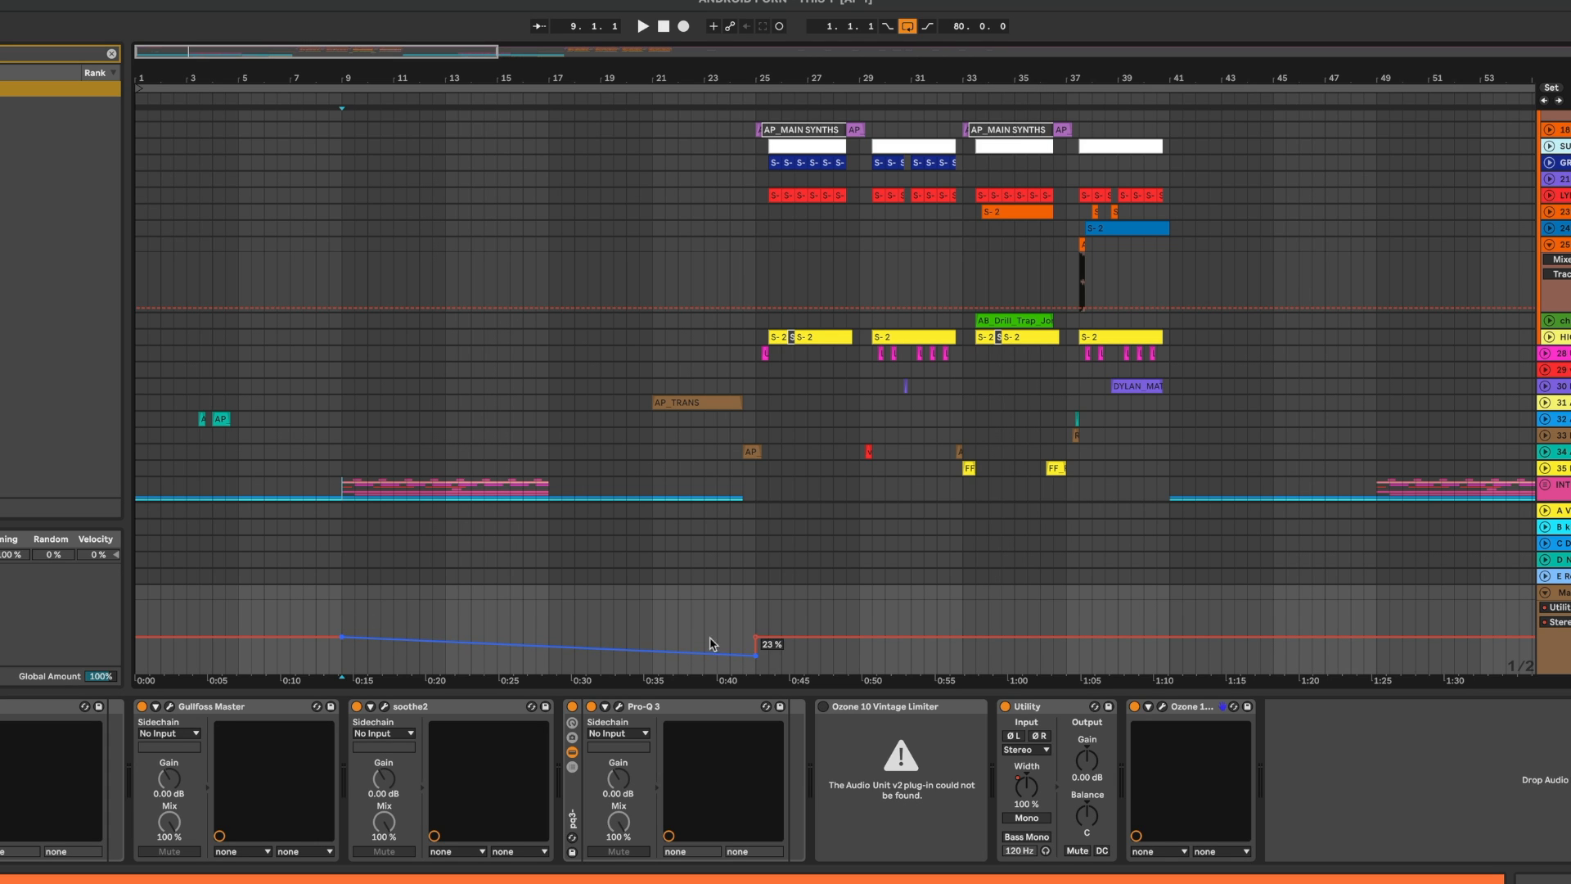
- Open the Master's Ozone 11 Imager and play from bar 17 to examine the narrowing stereo image
left_click(548, 613)
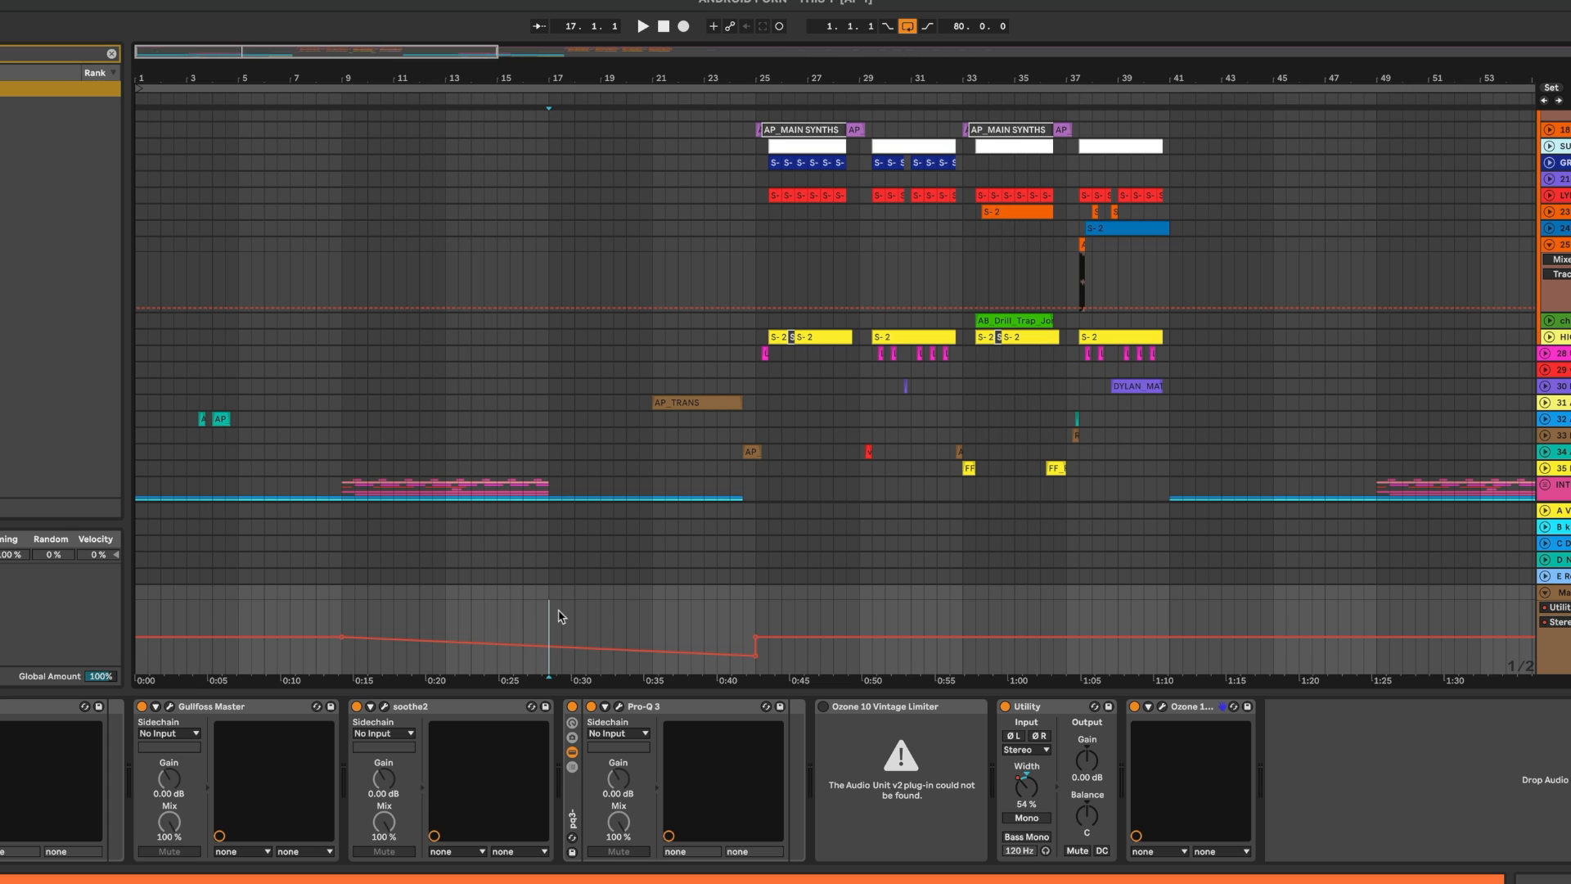
left_click(1163, 708)
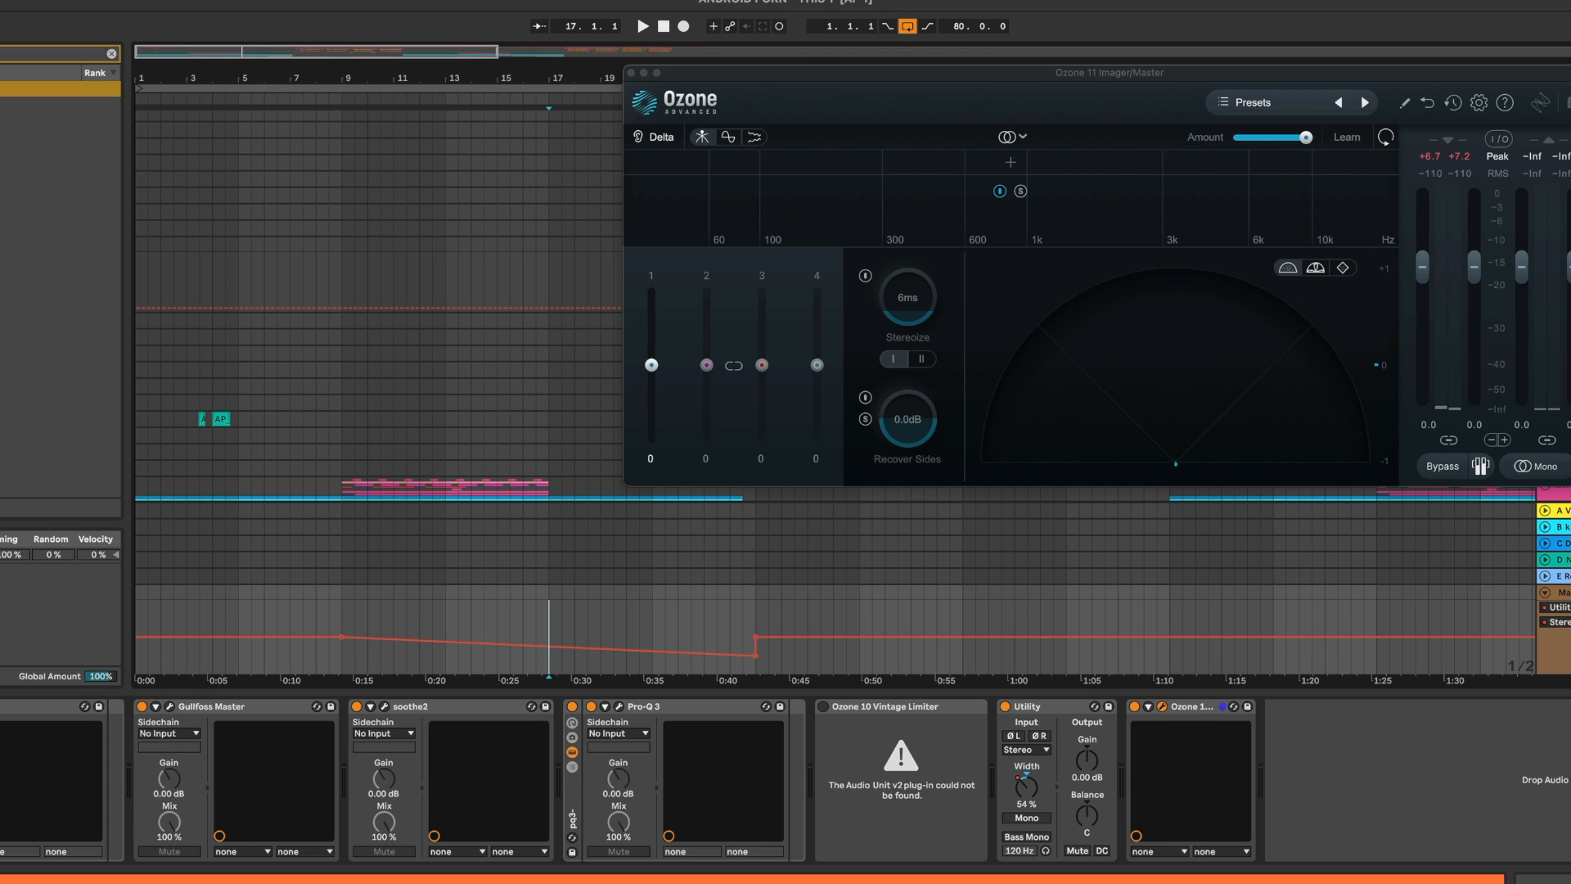
key("space")
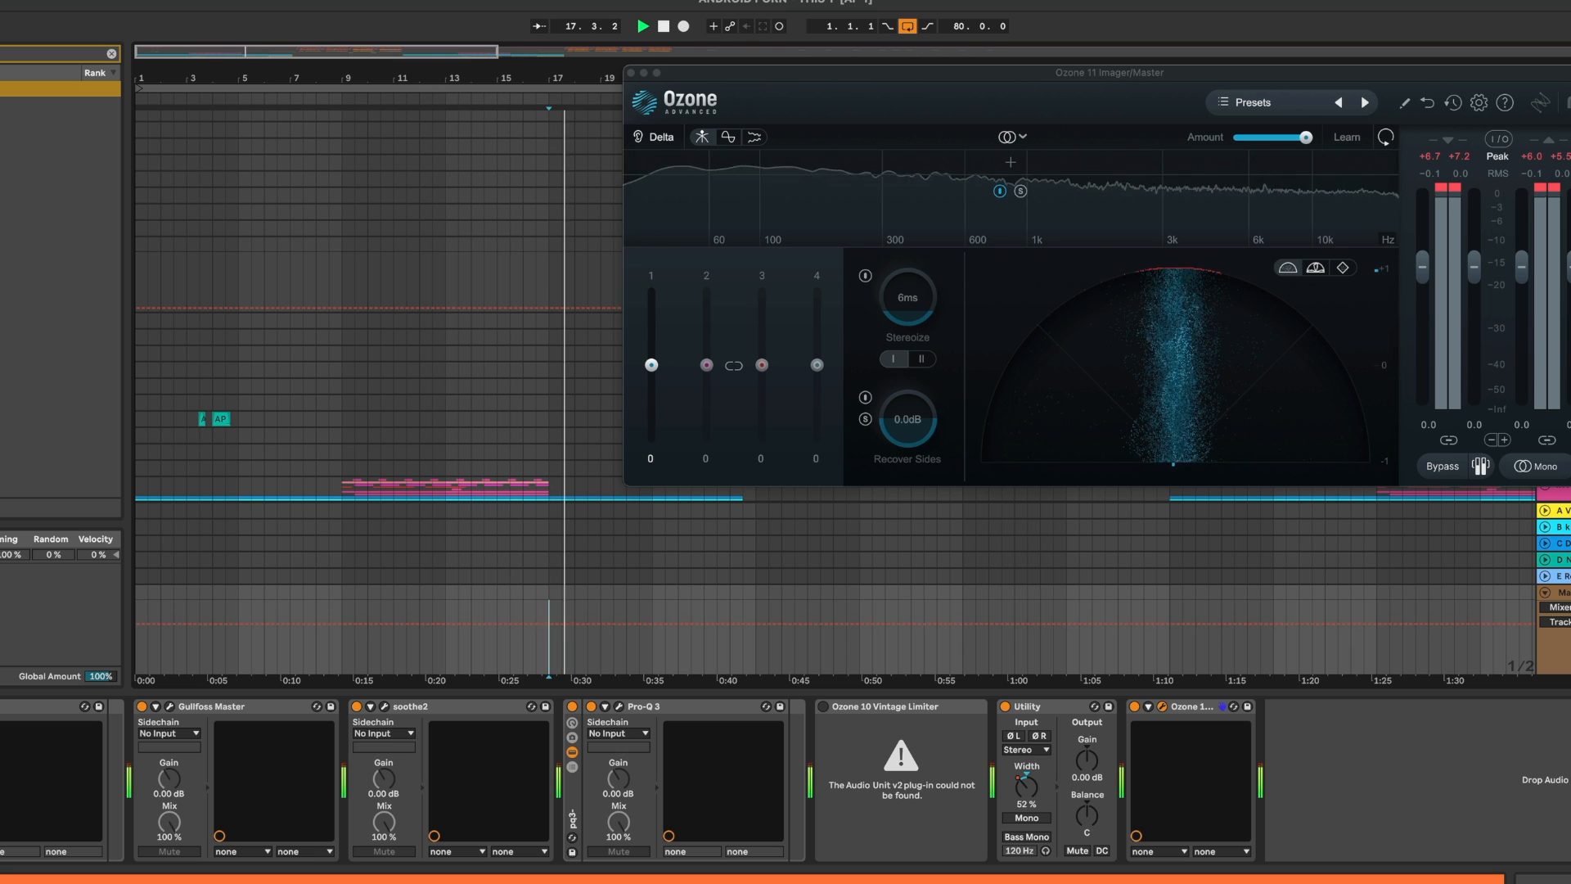
- Show the Master Utility's Width automation again and readjust its lowest point at bar 25
right_click(1035, 797)
left_click(1064, 693)
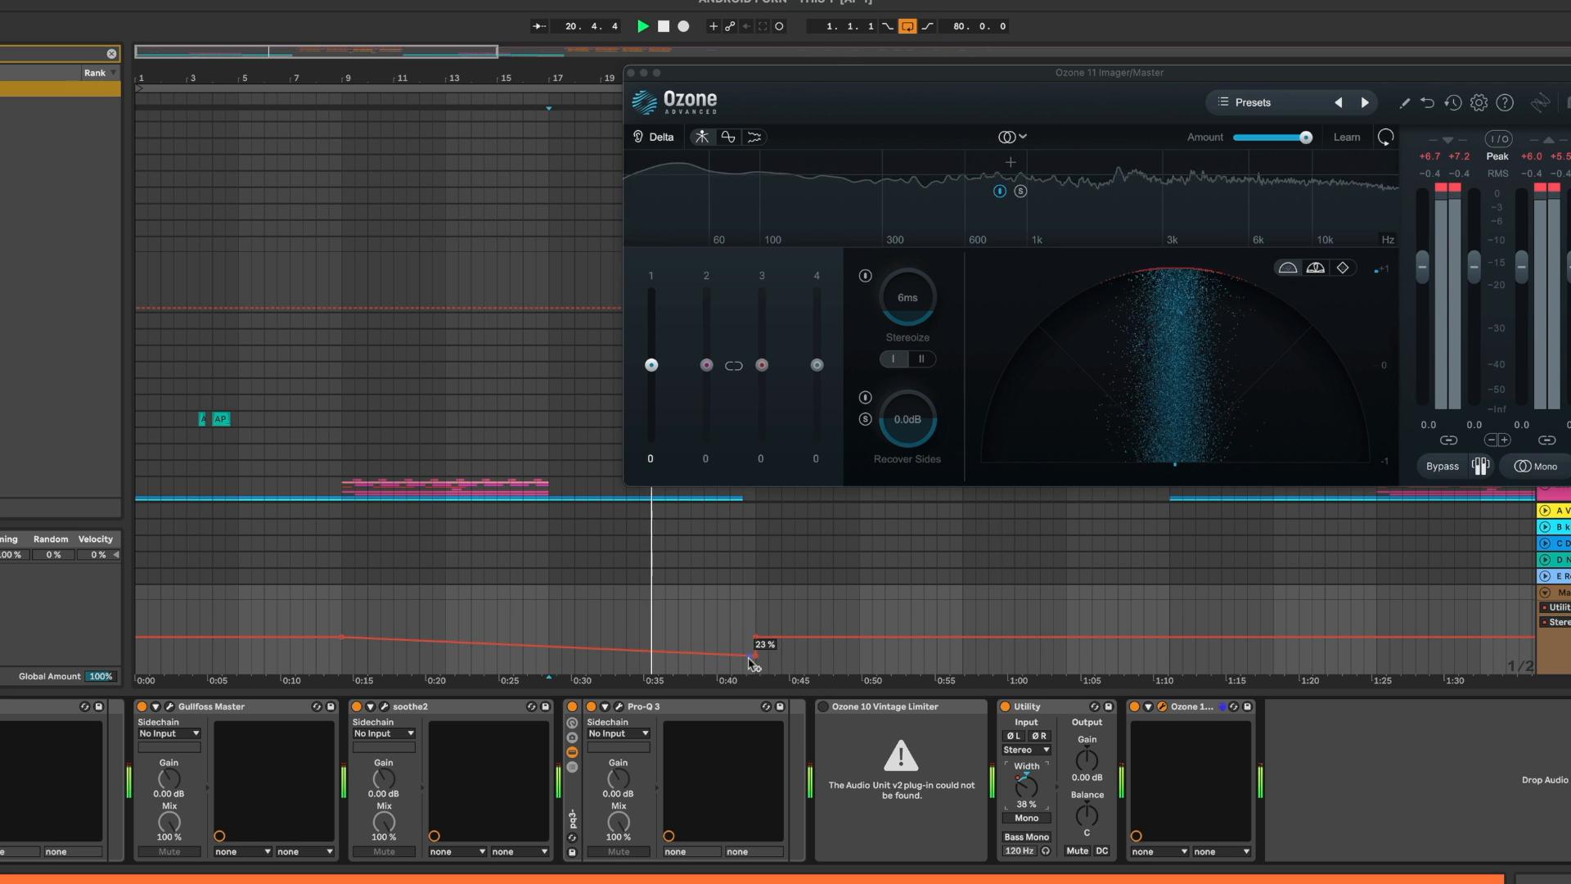
left_click_drag(755, 656, 755, 663)
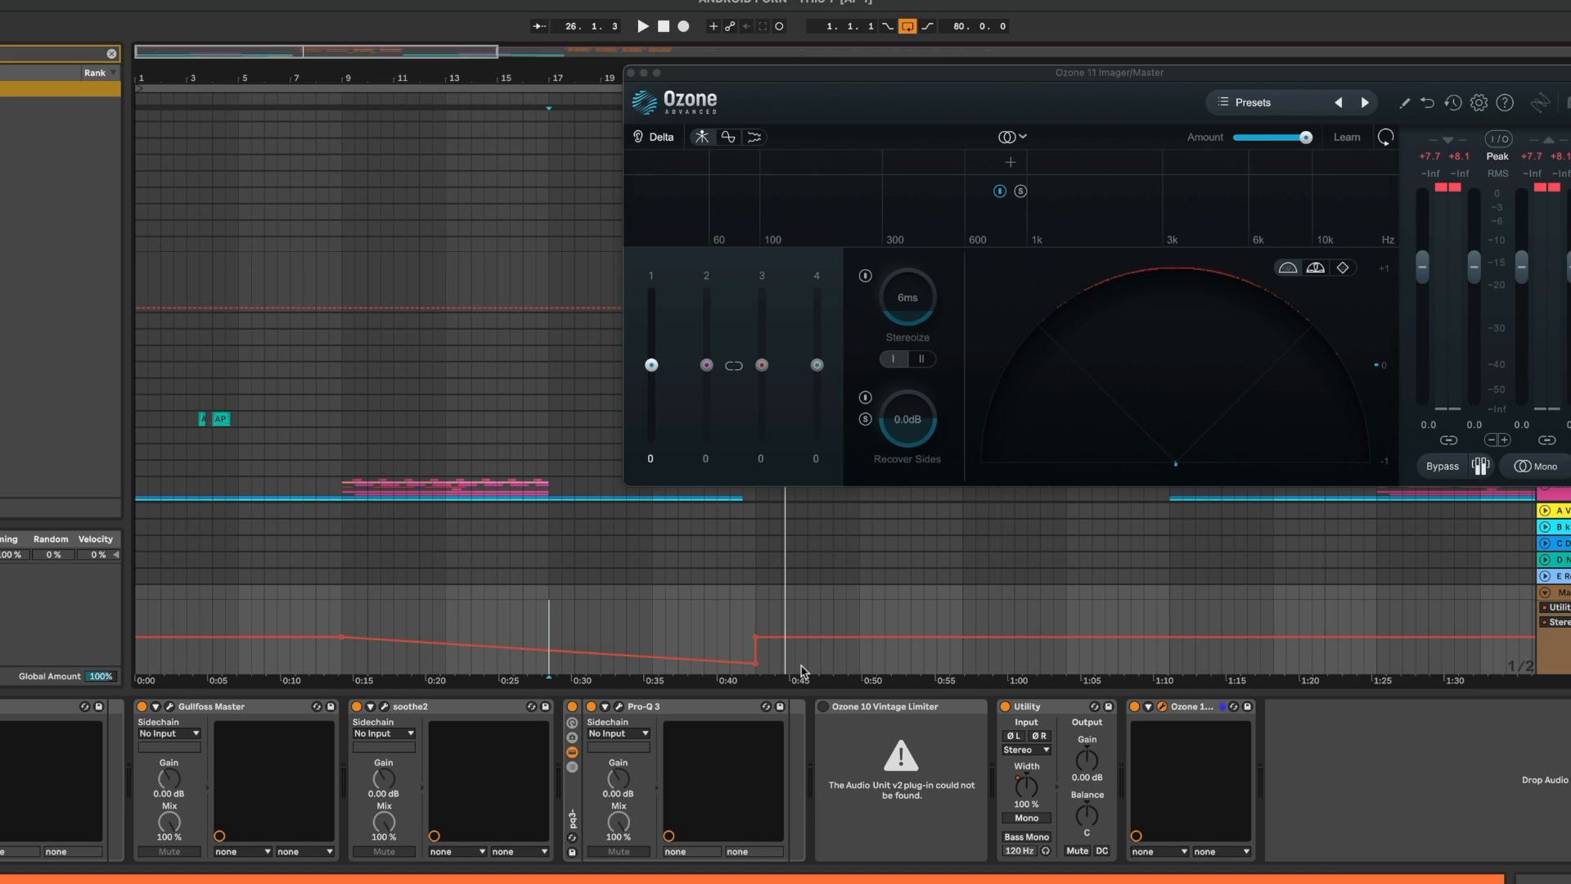
left_click(756, 661)
left_click_drag(756, 661, 756, 652)
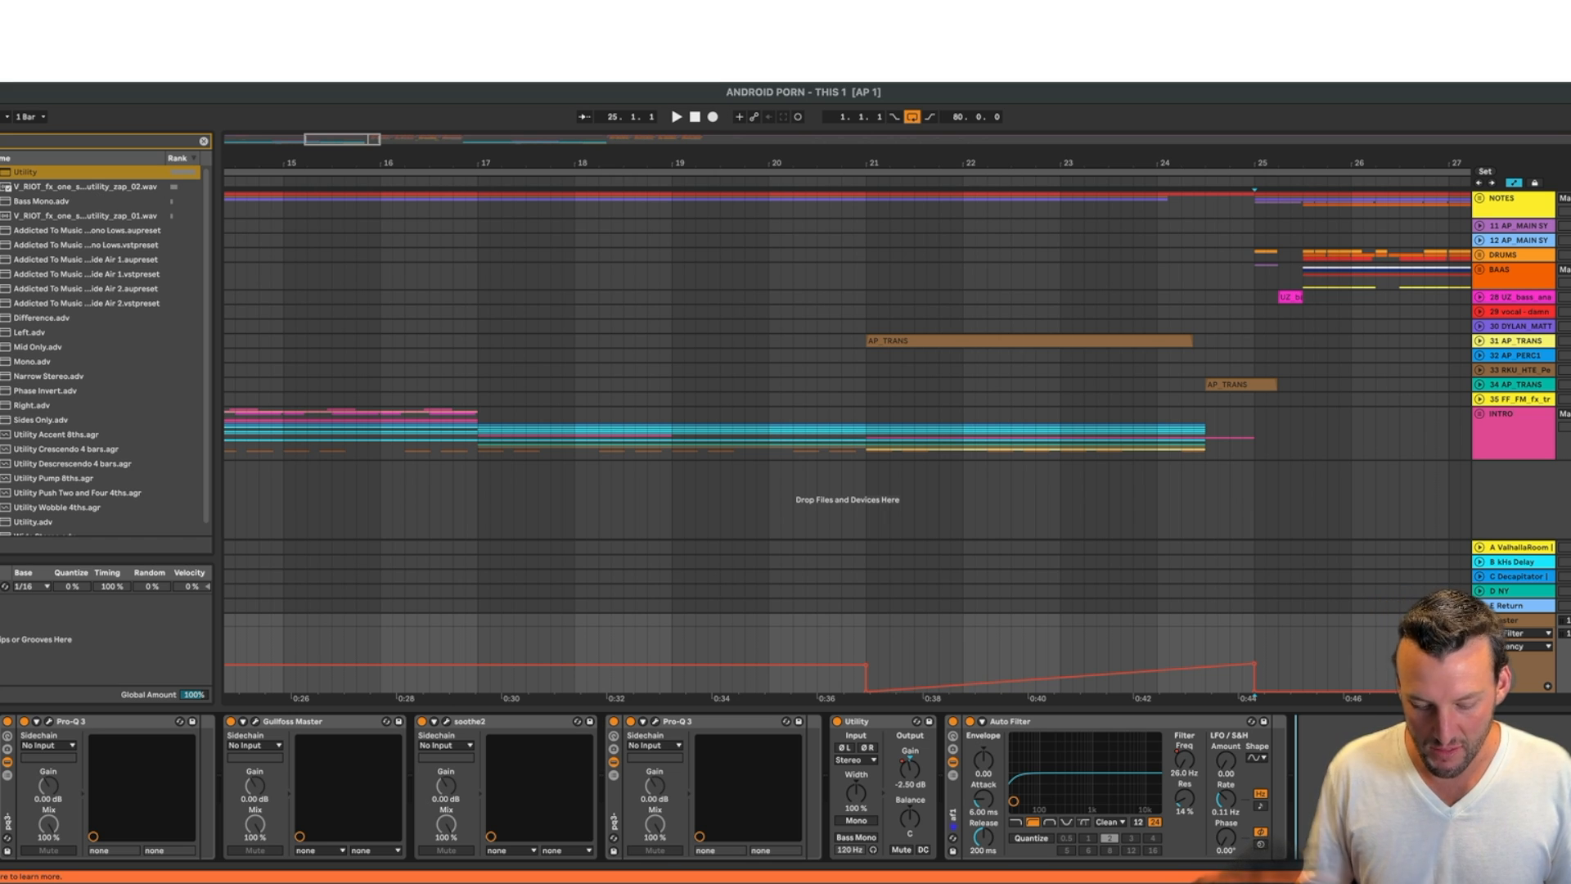
- Add a Shifter after the Auto Filter on the Master and show its fine pitch automation
type("Shifter")
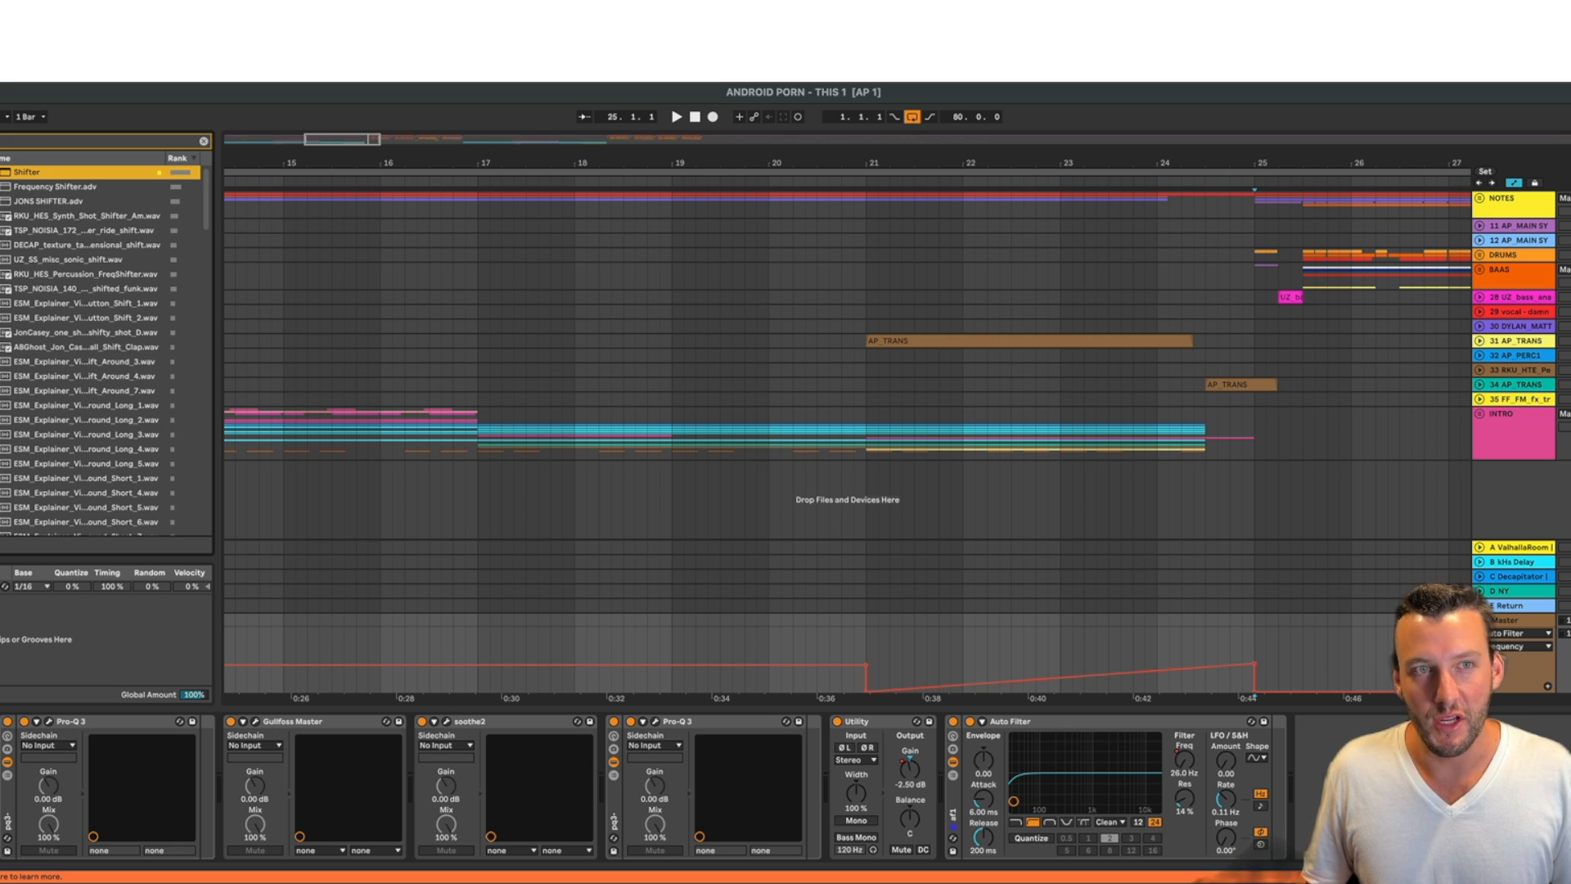
key("Return")
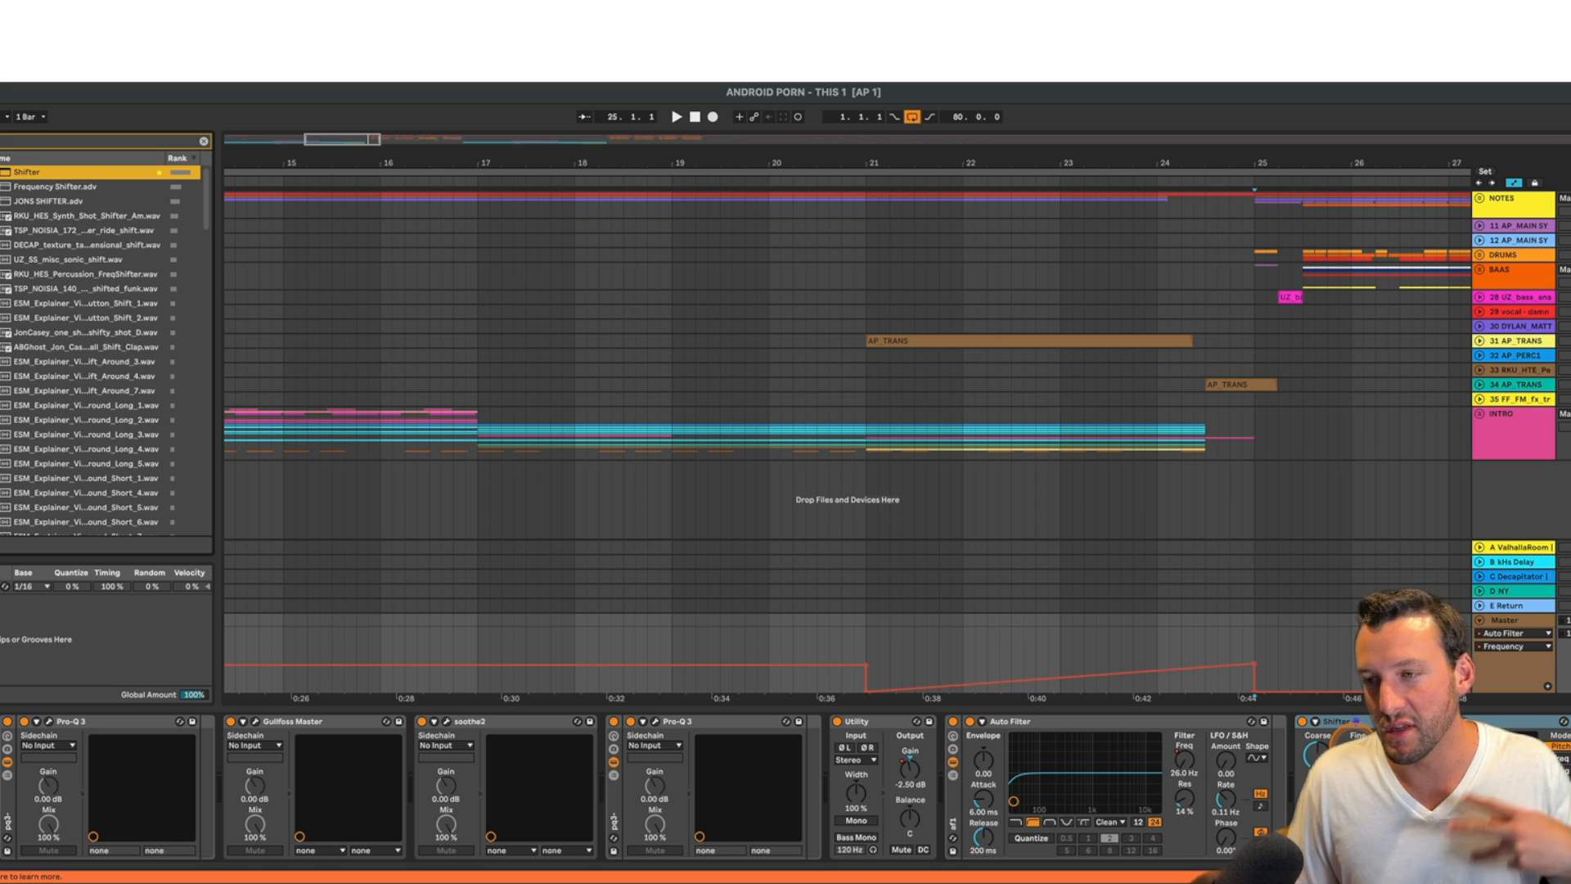
left_click(1355, 749)
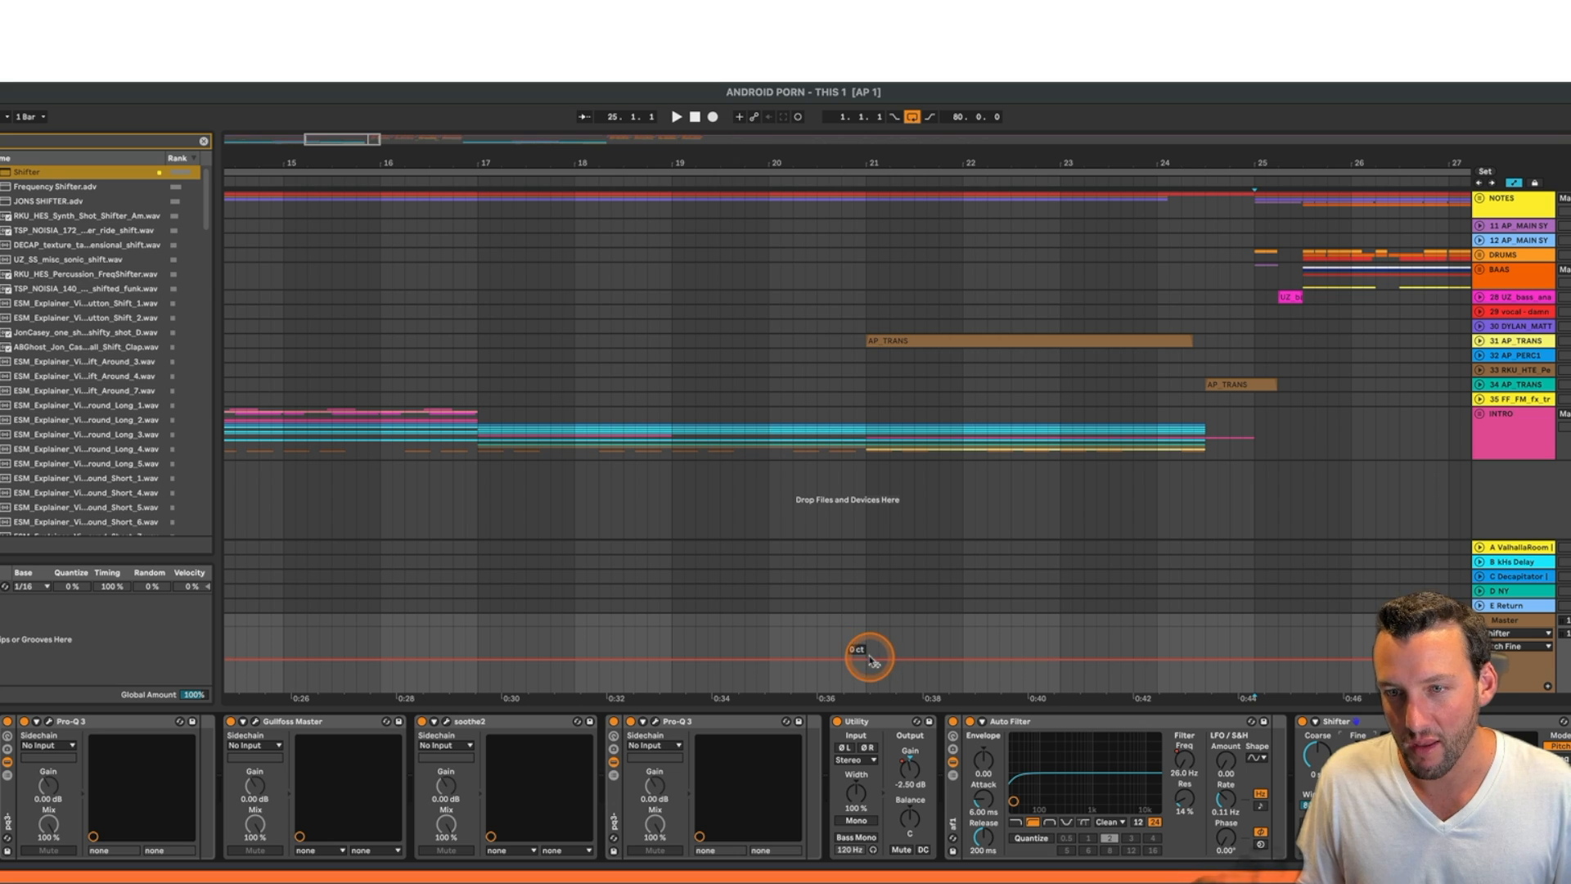
- Automate the Shifter's fine pitch to rise from 0 ct at bar 21 to a peak at bar 25, and drop back to 0 ct there
left_click(866, 659)
left_click_drag(1255, 657, 1254, 627)
left_click(1267, 661)
right_click(1262, 655)
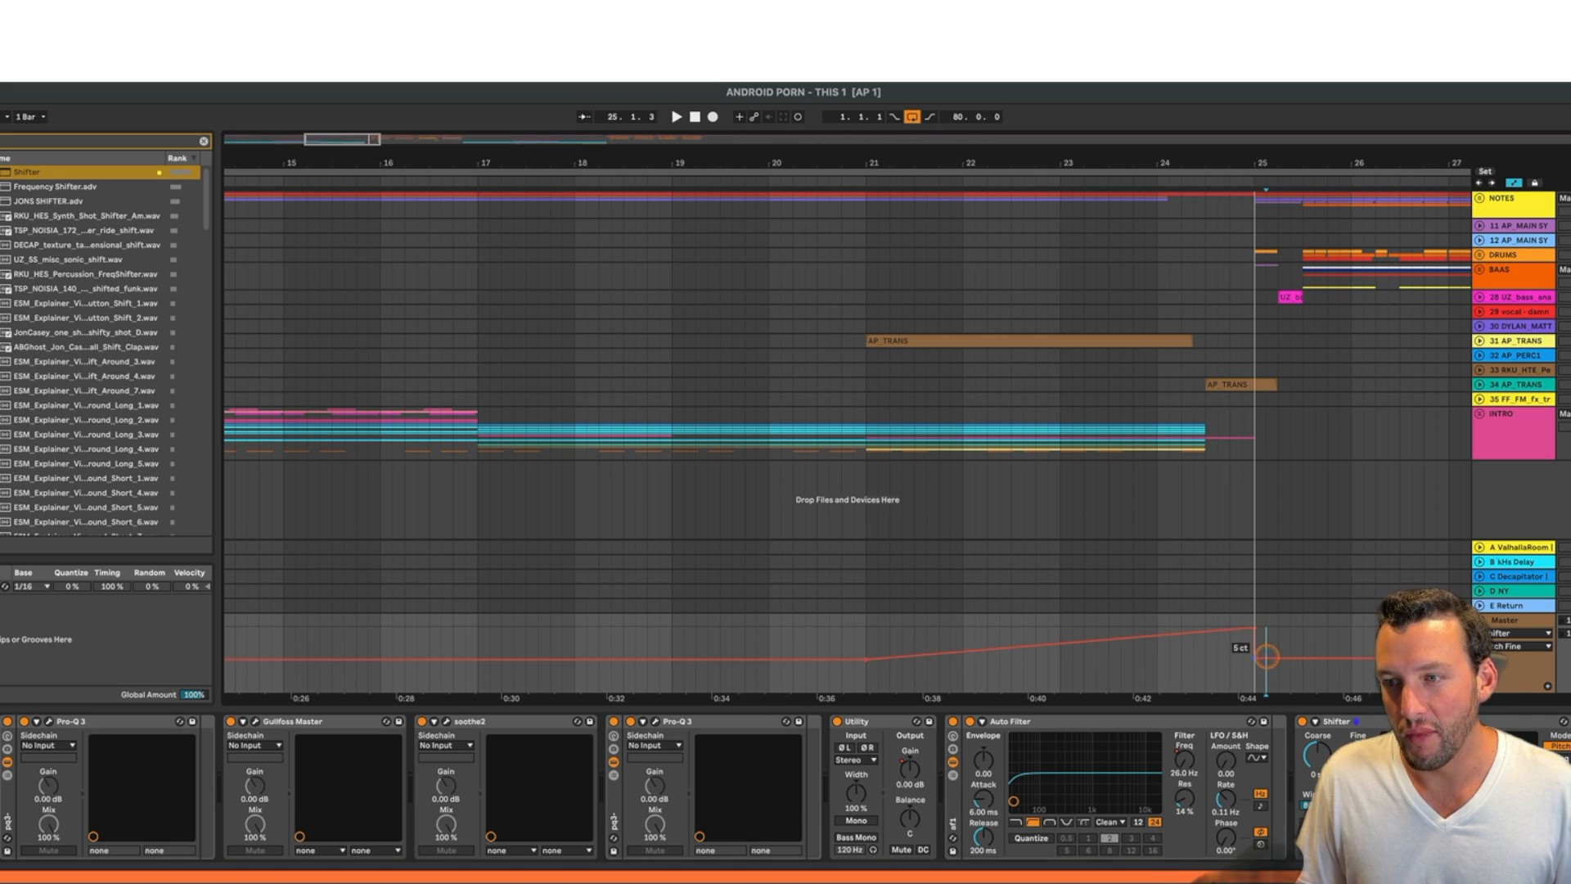
left_click(1324, 392)
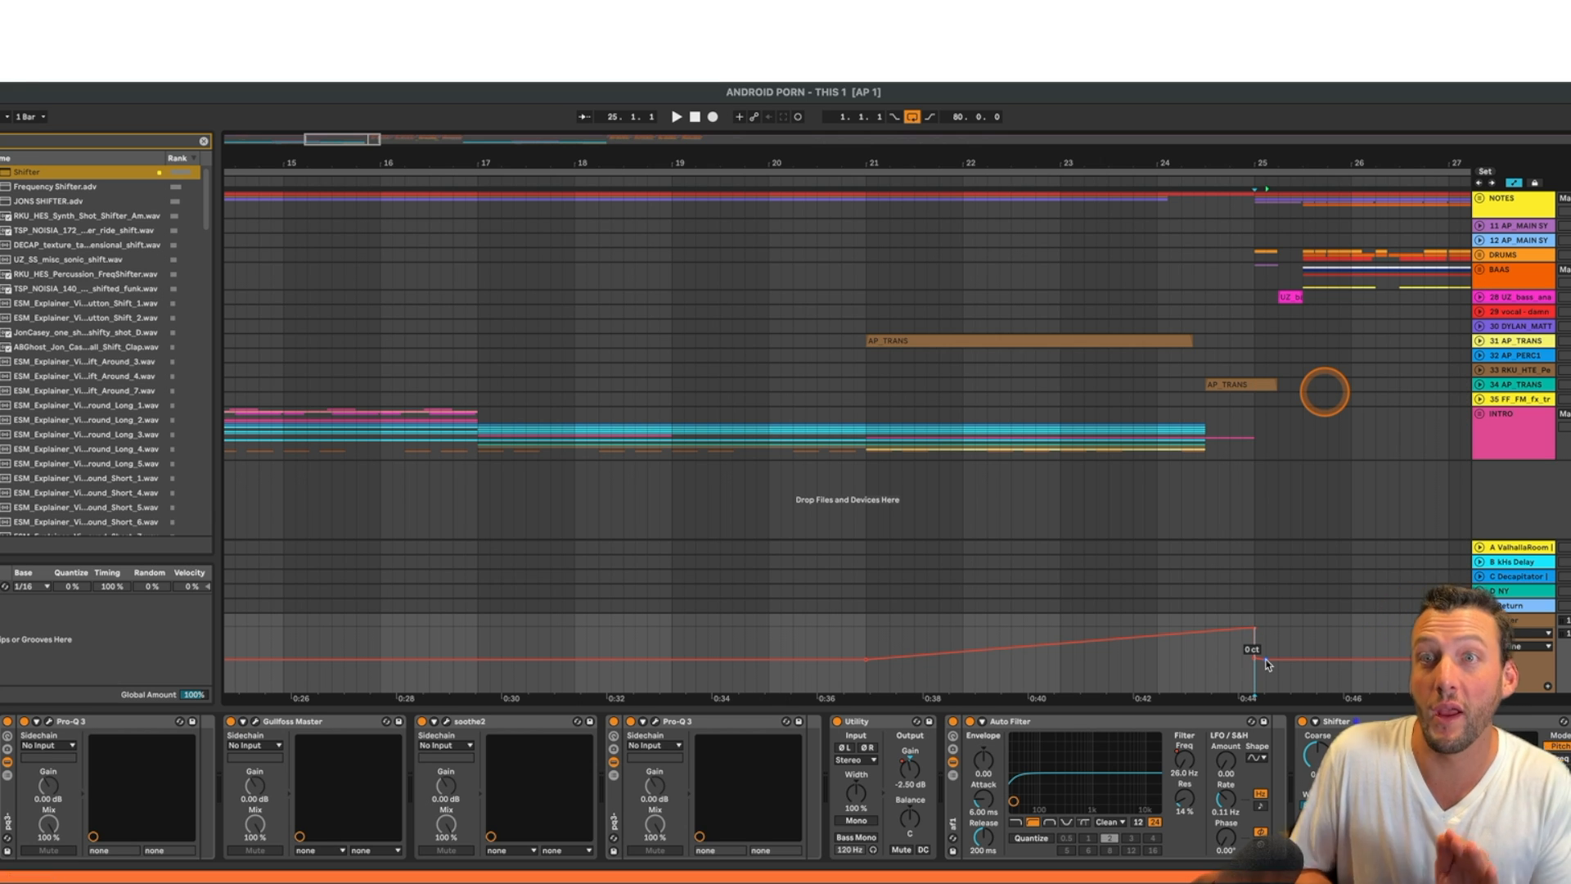
- Unfold the INTRO group, its PP- track and the AP_TRANS track to examine the riser and build-up layers
scroll(1266, 664, "left", 2)
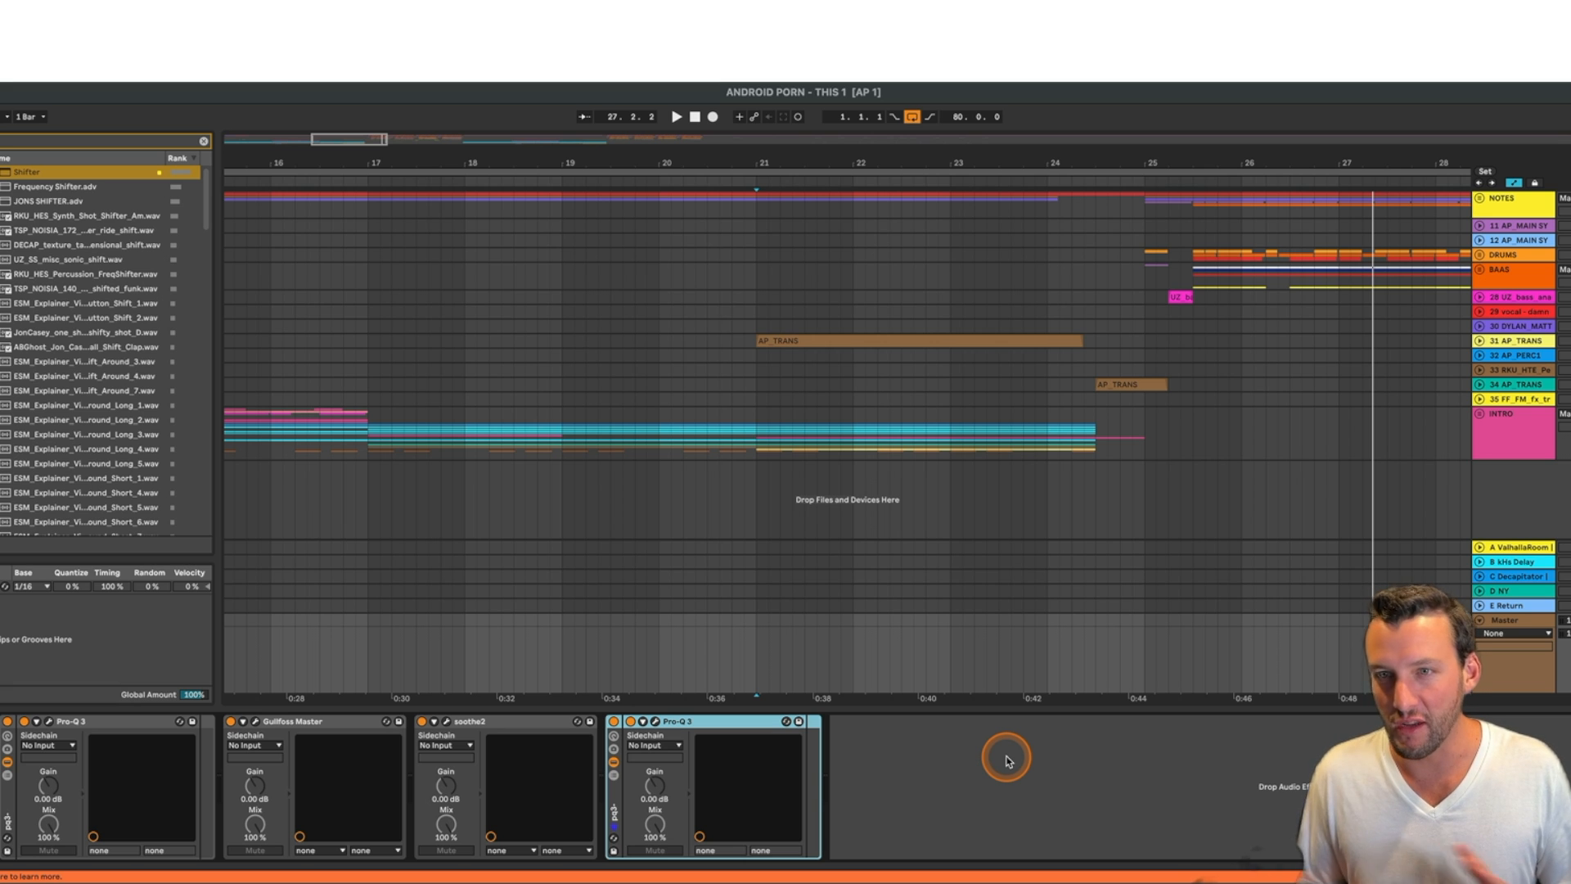
left_click(1480, 414)
scroll(794, 396, "down", 6)
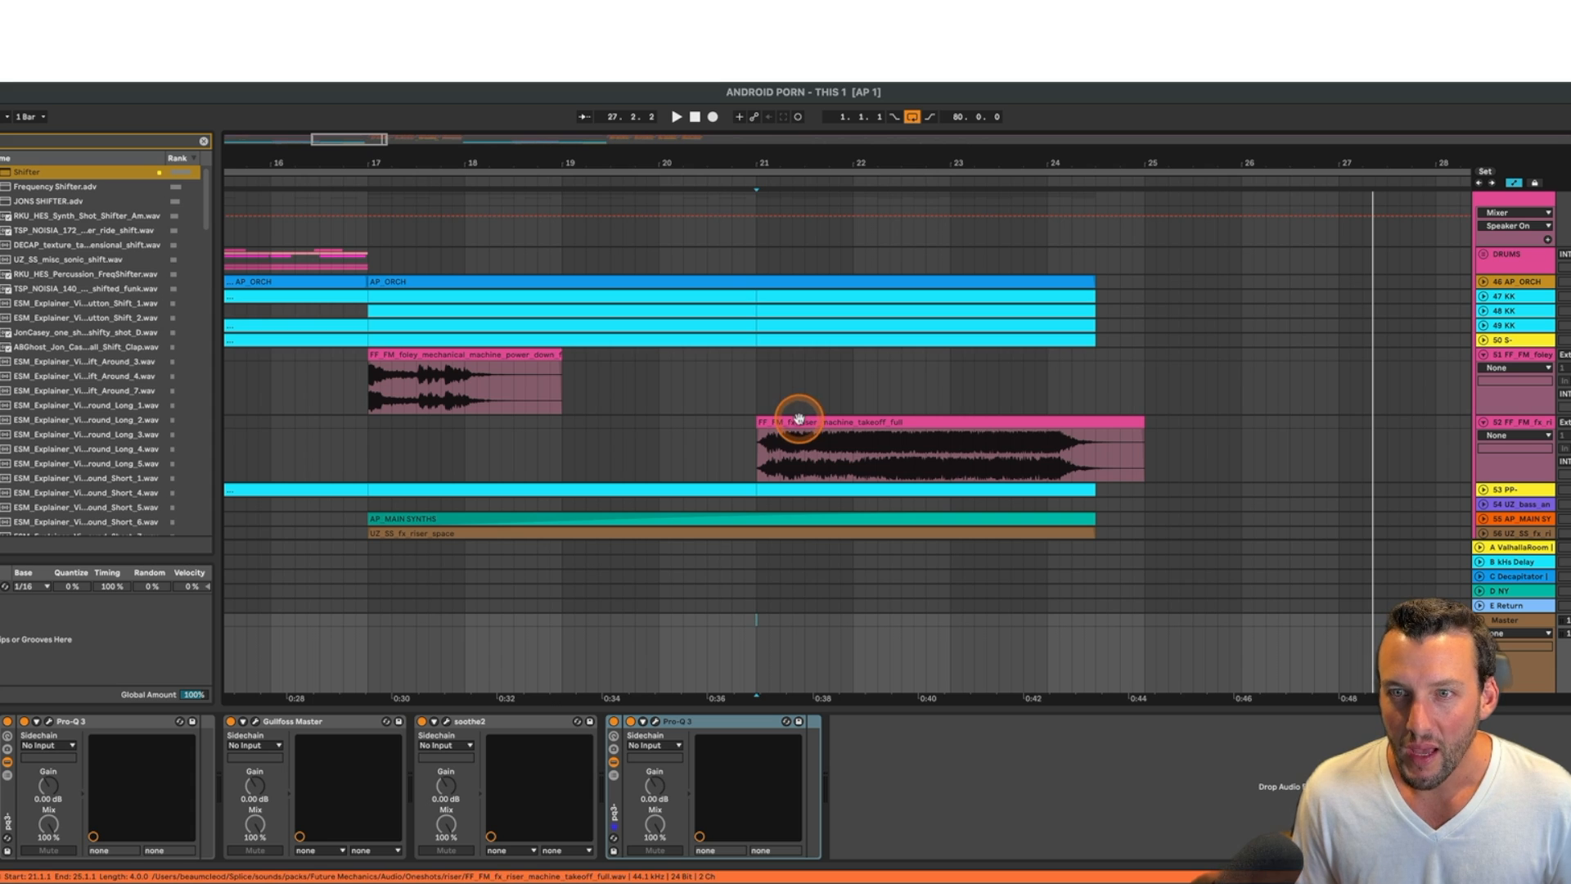
scroll(795, 429, "down", 2)
scroll(794, 433, "up", 1)
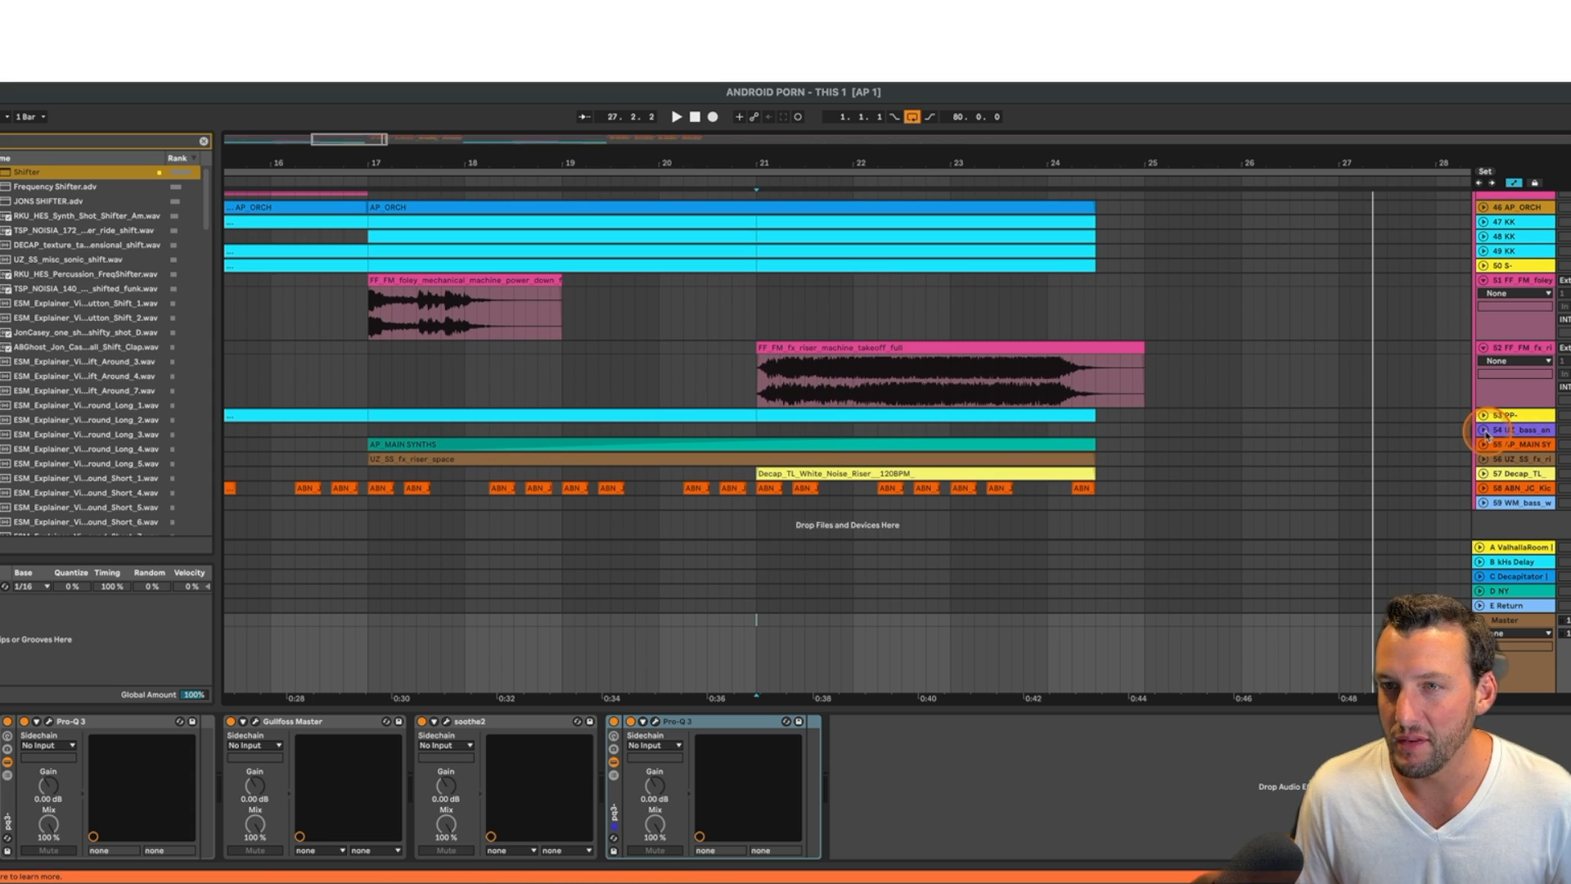
left_click(1483, 415)
scroll(1482, 421, "down", 2)
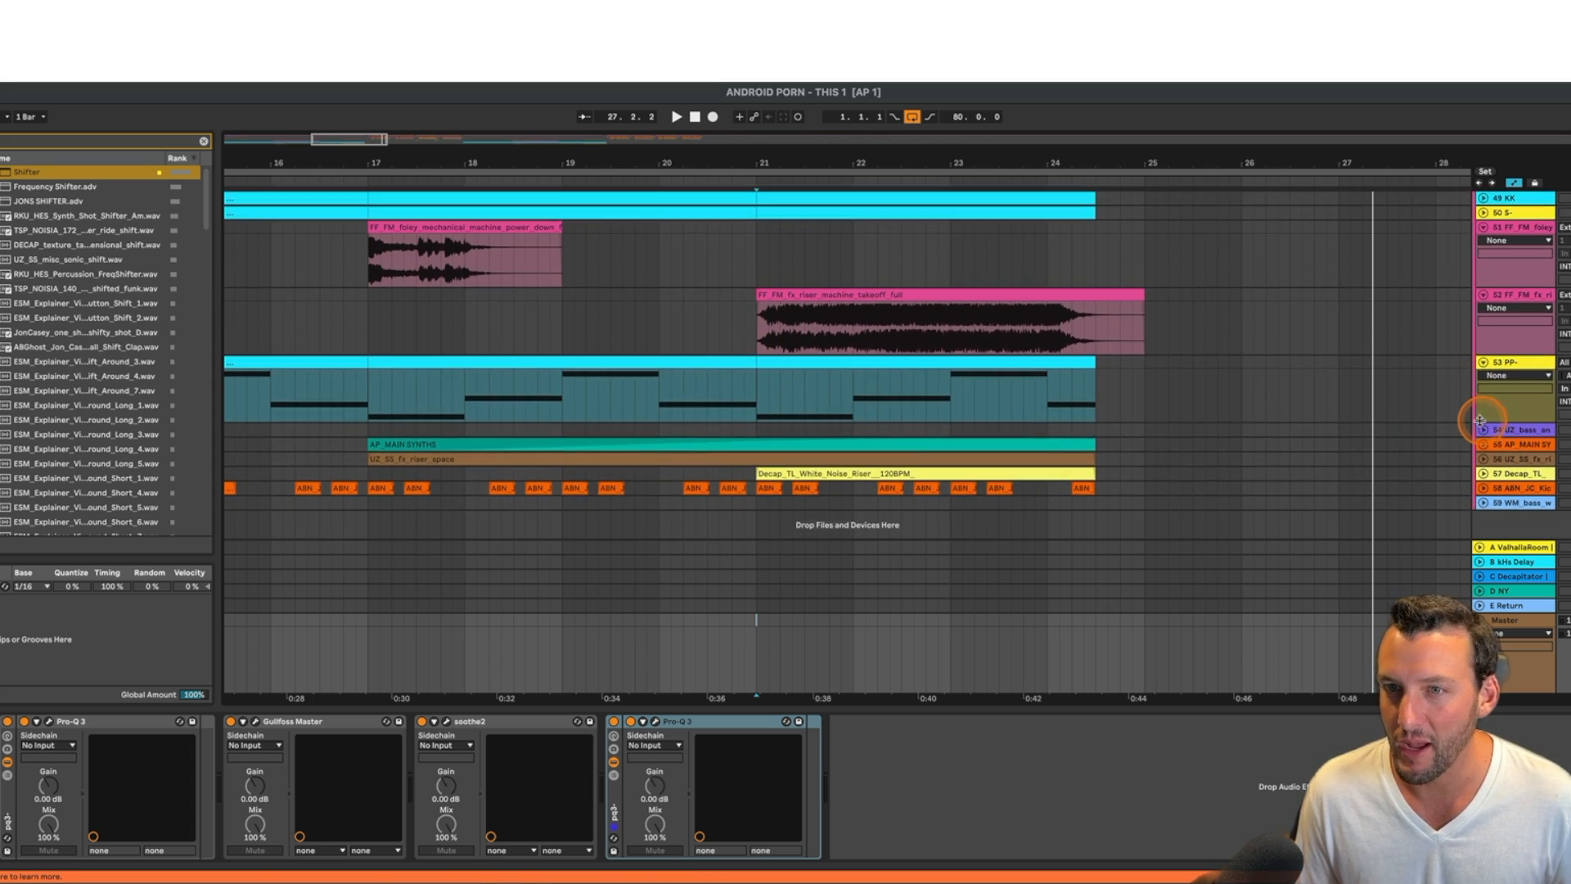
scroll(1479, 427, "up", 6)
scroll(1481, 426, "up", 4)
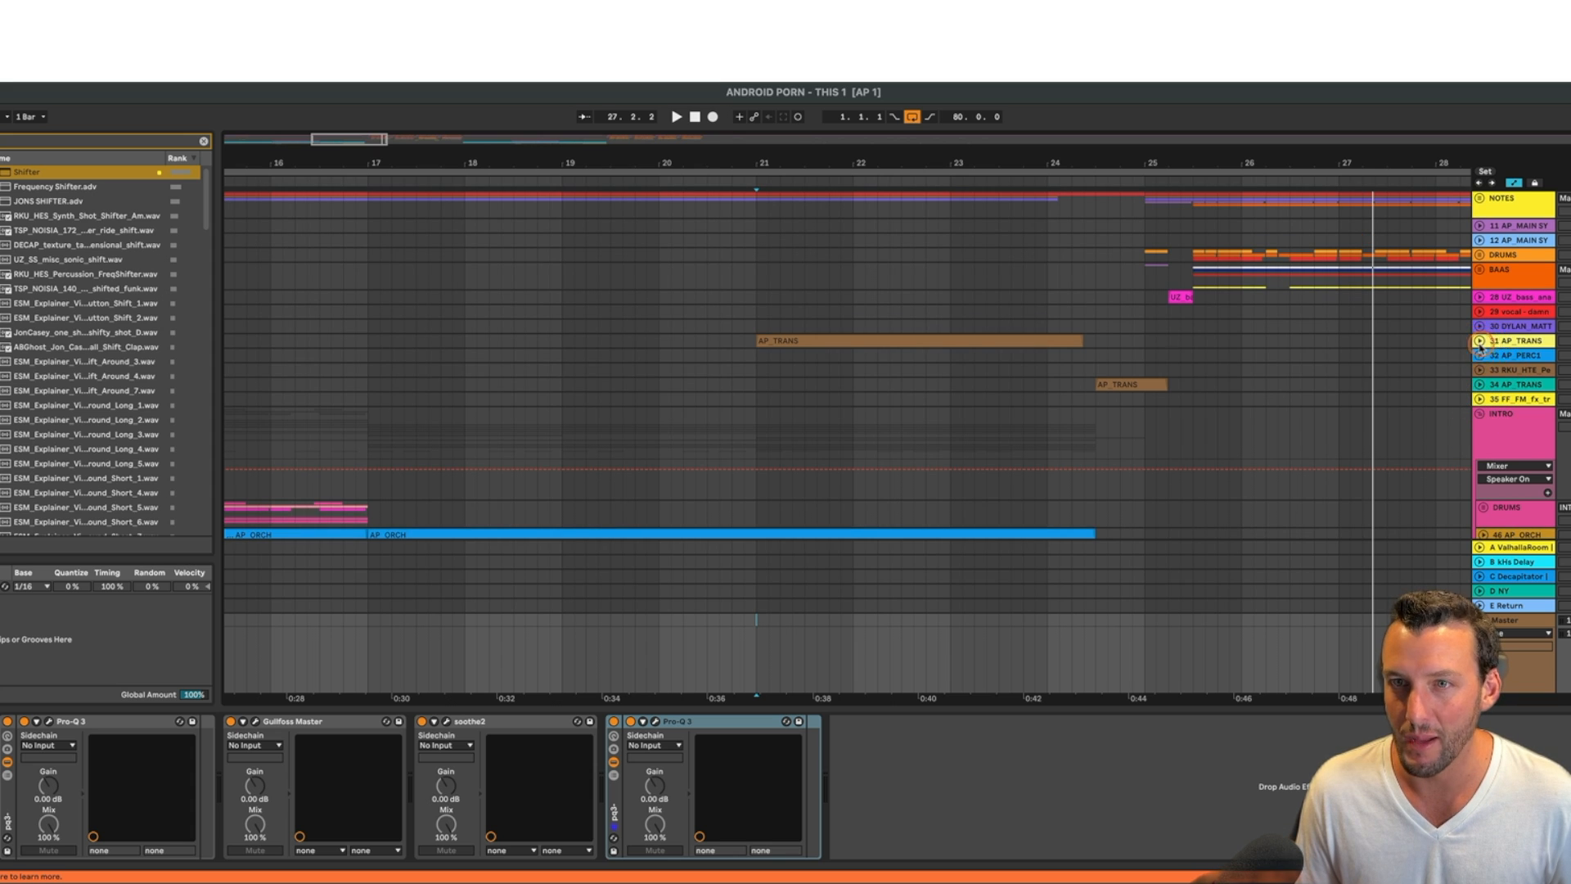
left_click(1479, 342)
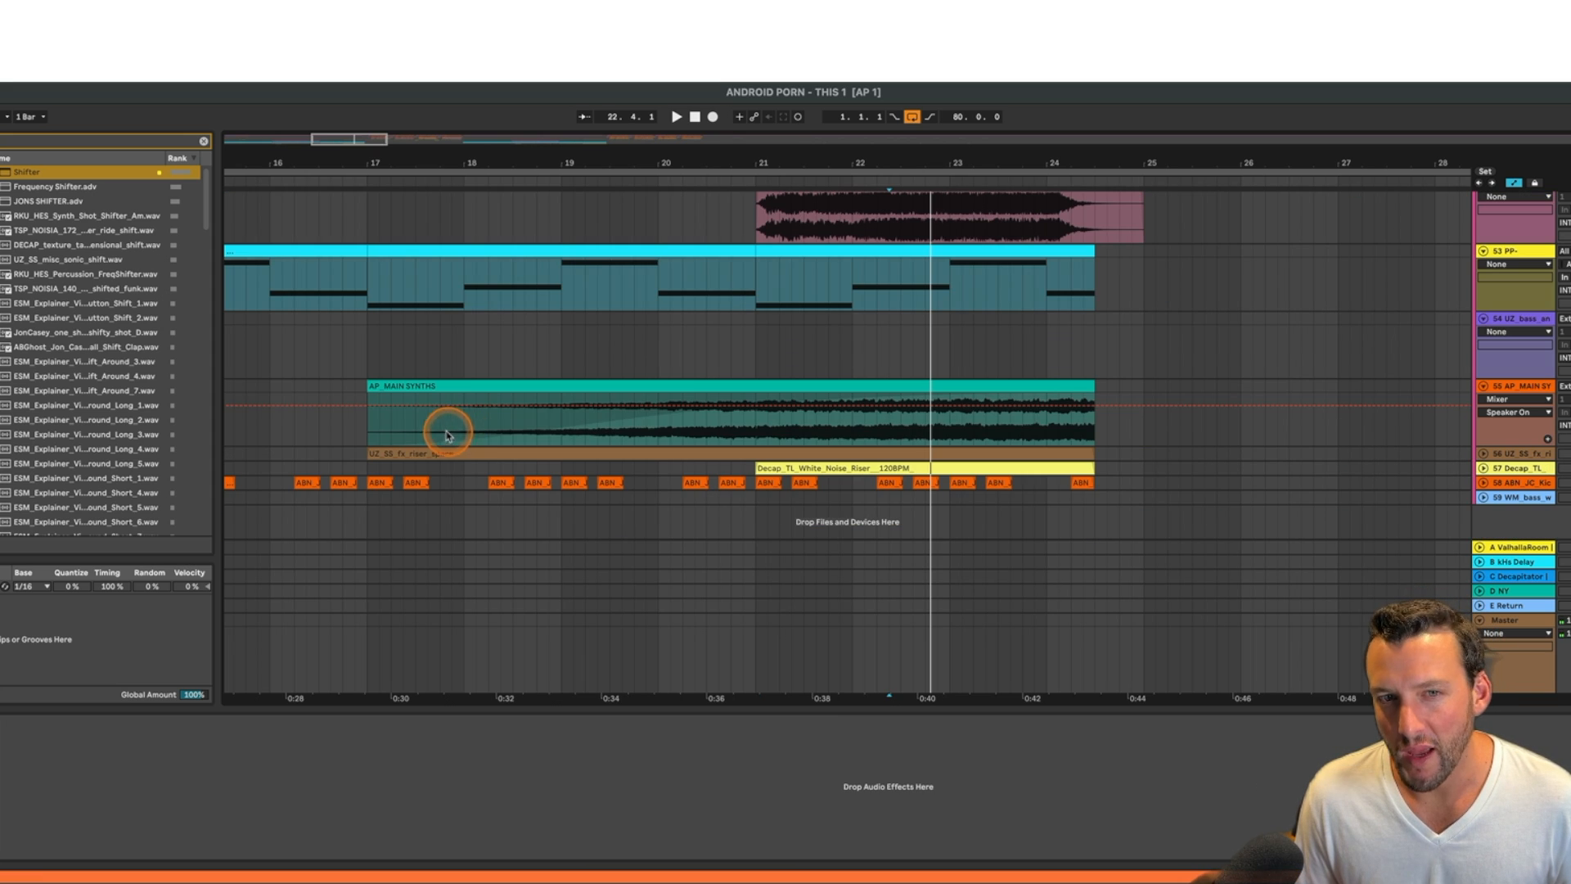
- Select the start of the AP_MAIN SYNTHS build-up clip near bar 17 to examine its track's effects, and play the build-up into the drop
left_click(379, 432)
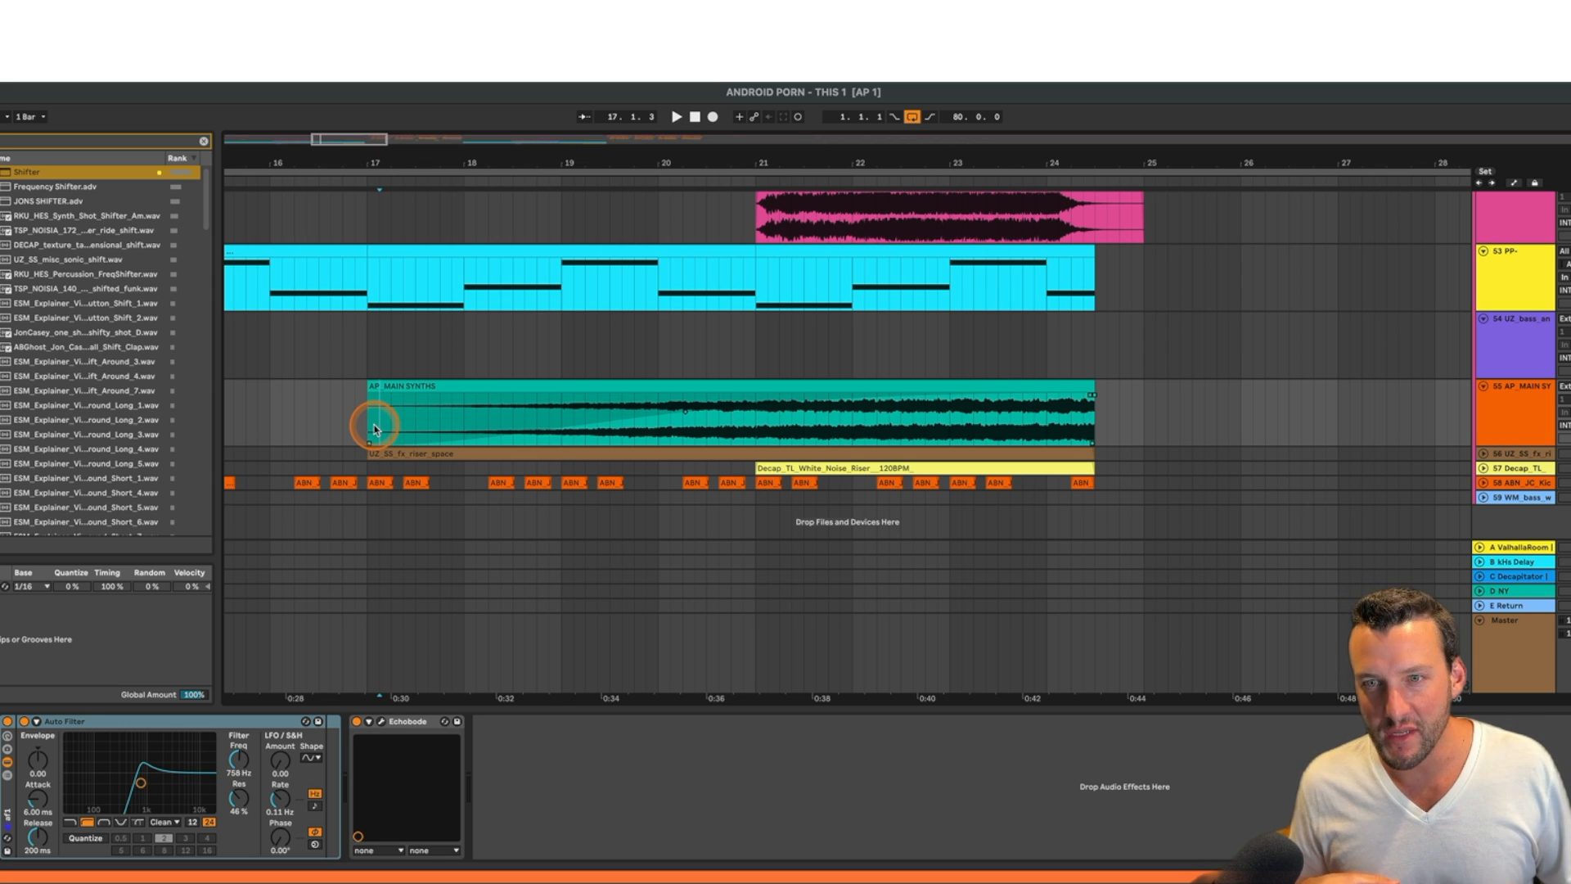
left_click(375, 430)
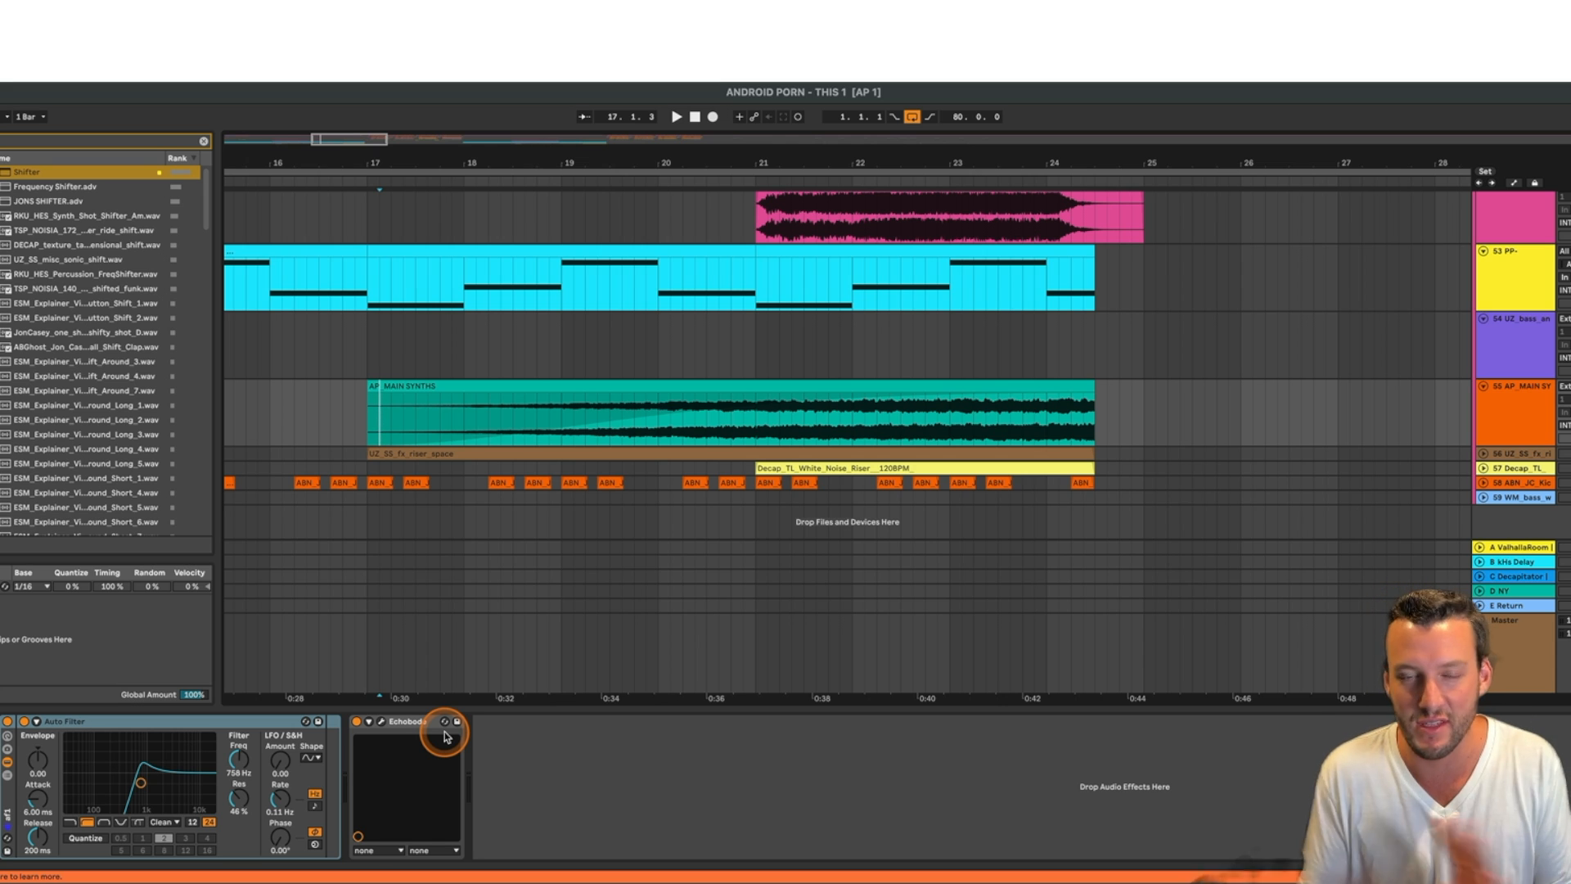
key("space")
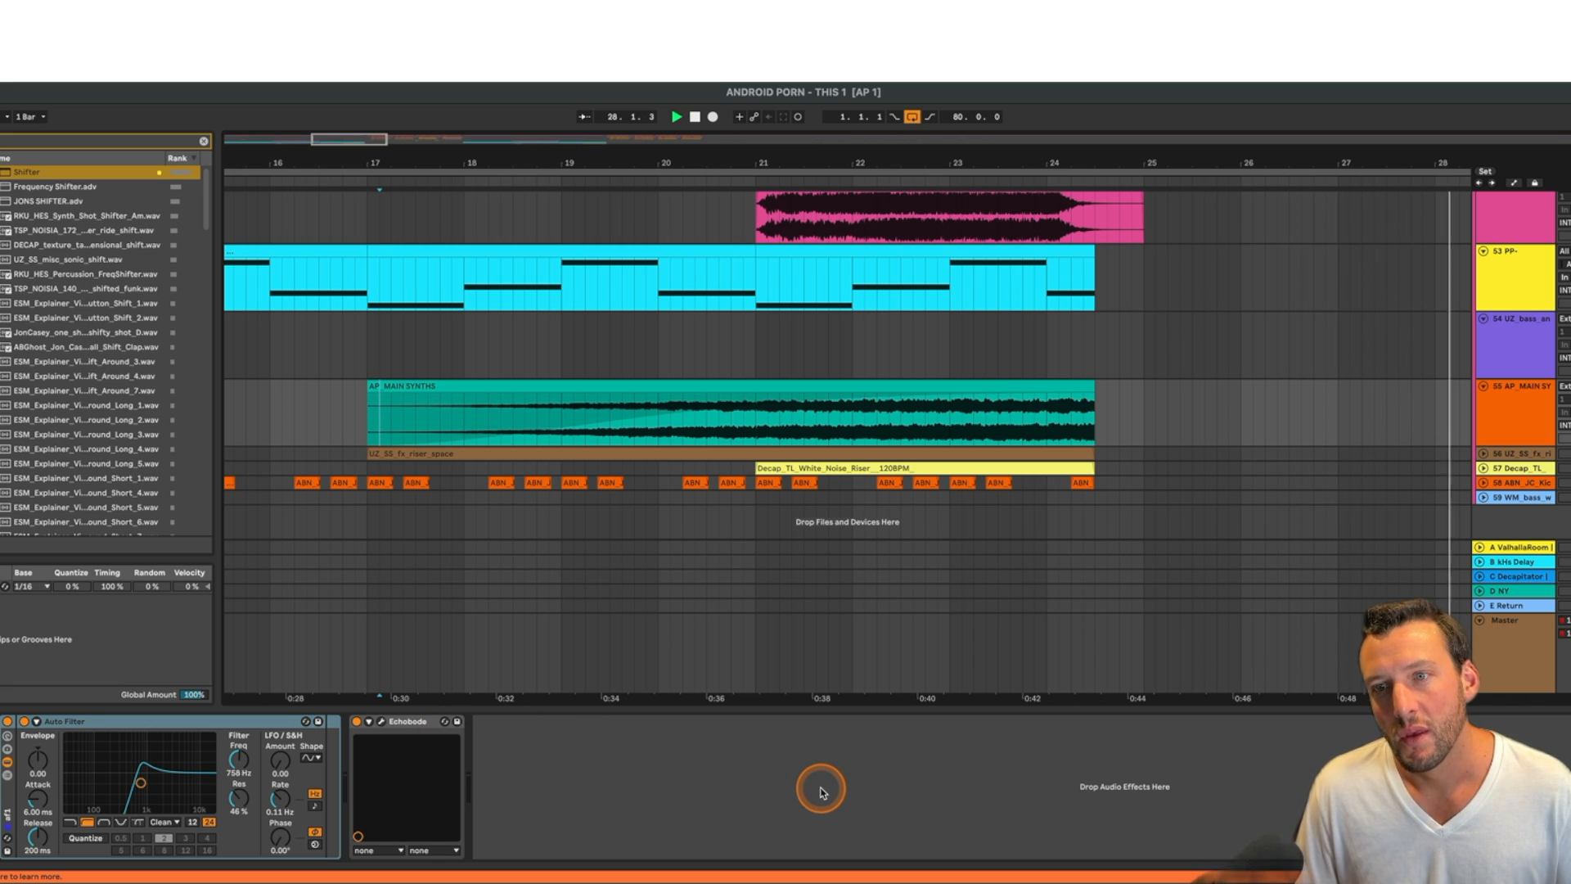
key("space")
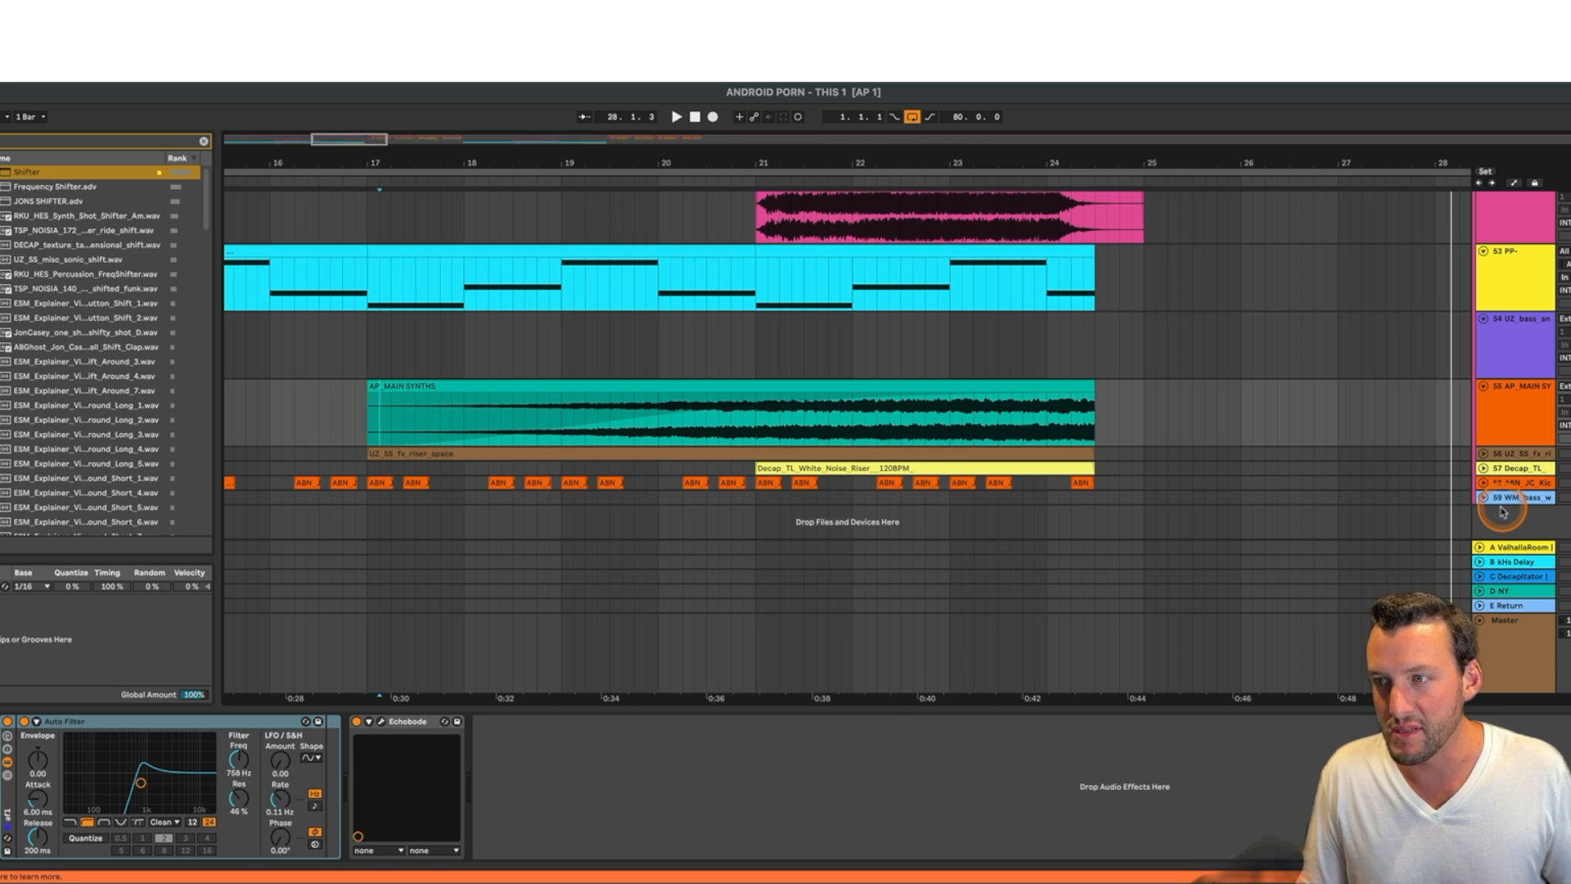
- Search the browser for snare builds, place WWSV1_TrapSnareBuildWithRiser_84bpm.wav on a new track at bar 17, and play it
key("super+f")
type("snare")
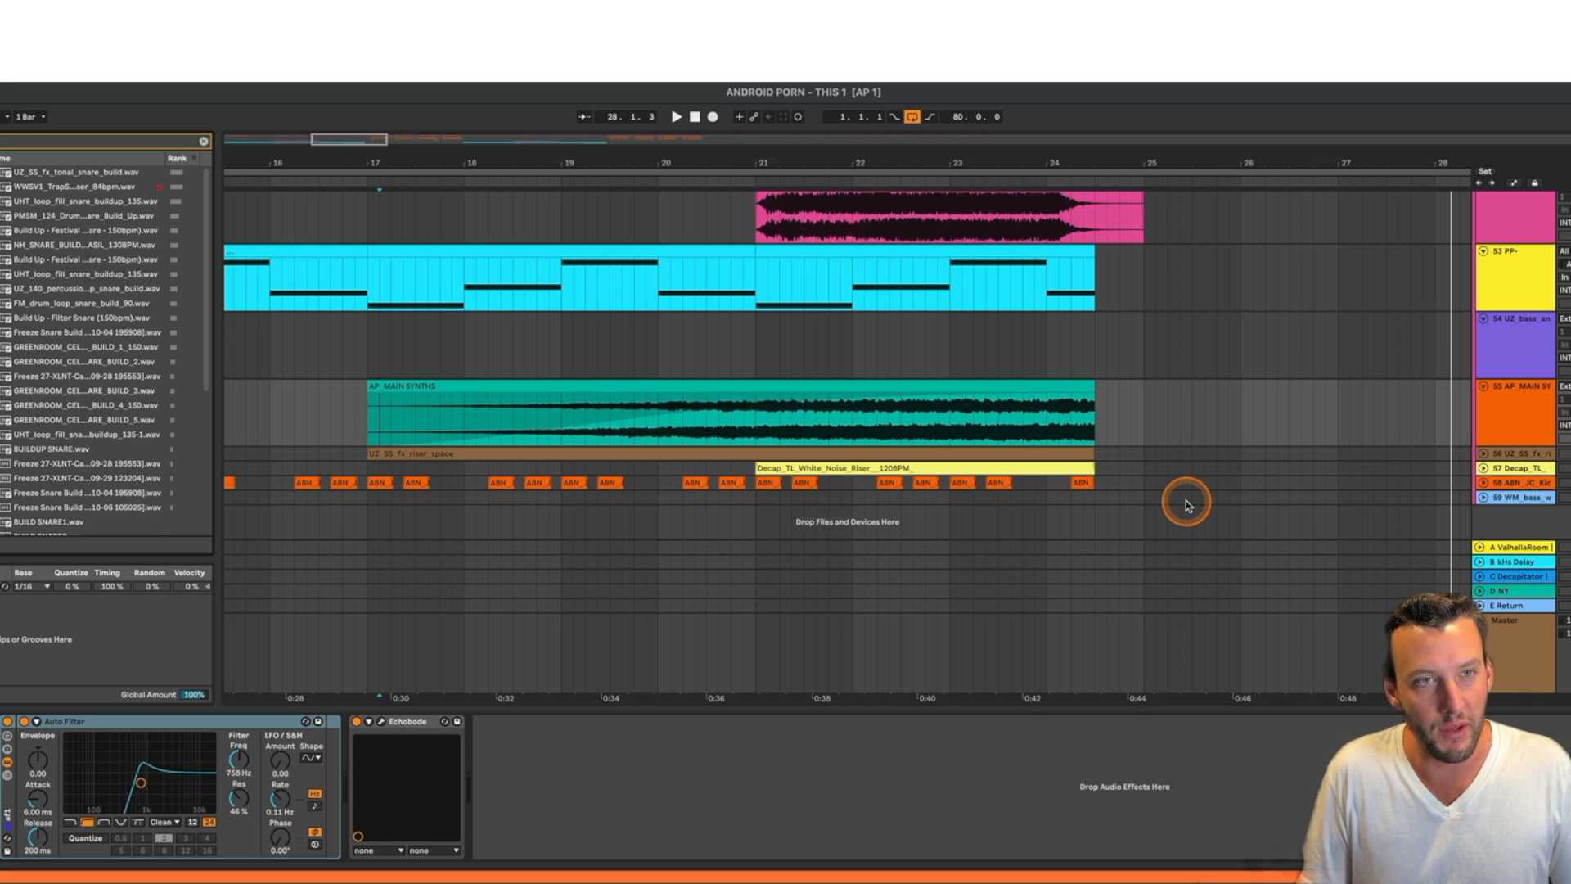
left_click(86, 187)
left_click_drag(88, 192, 401, 516)
key("space")
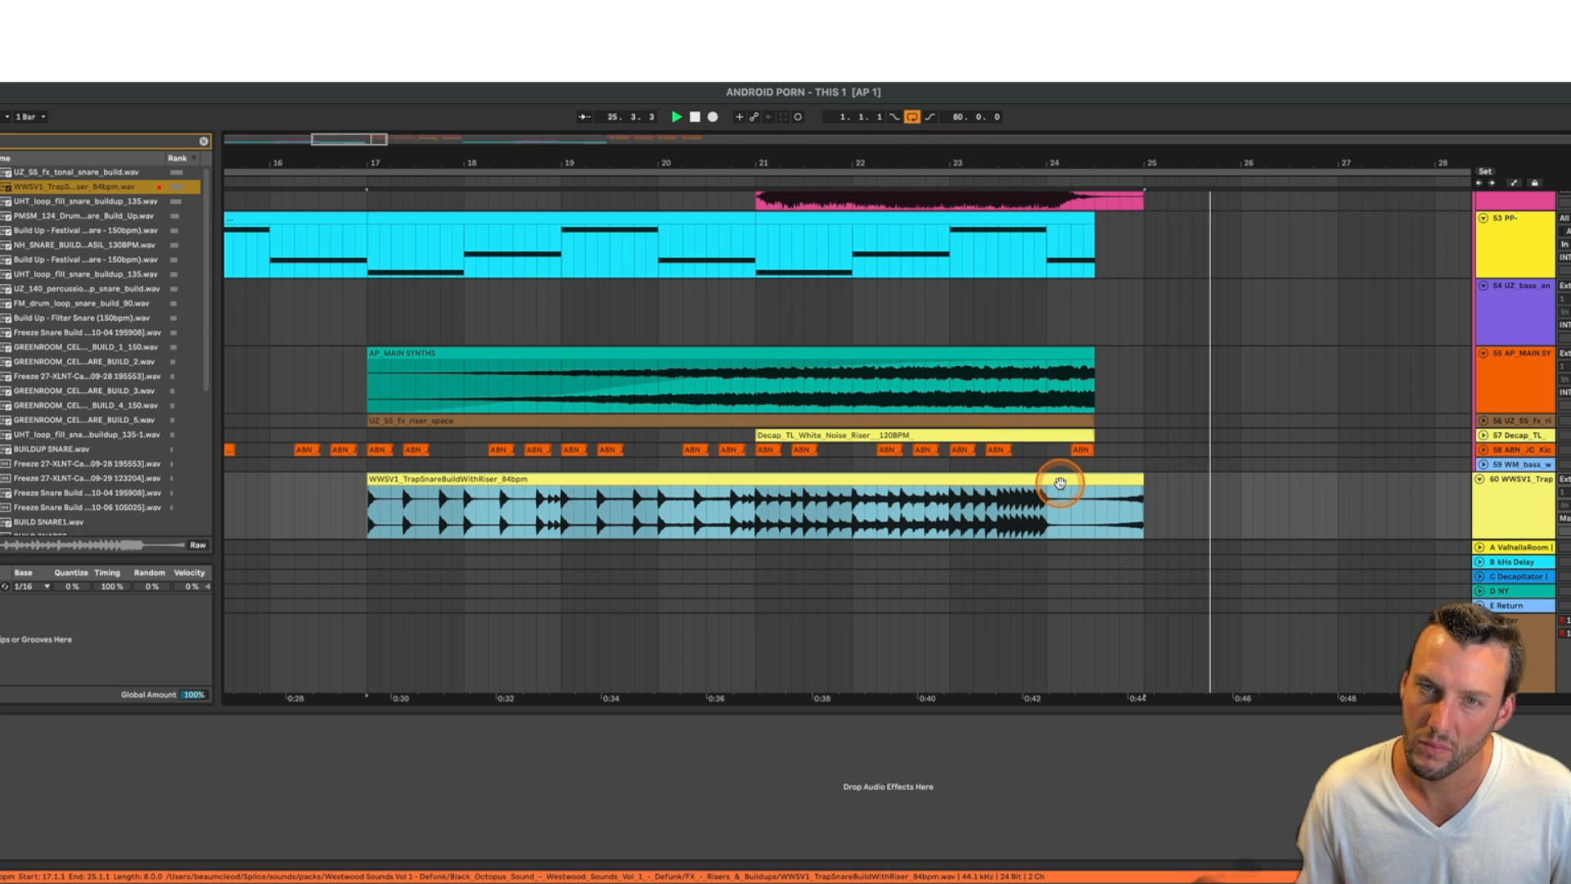
- Stop playback and delete the trap snare build clip
key("space")
key("Delete")
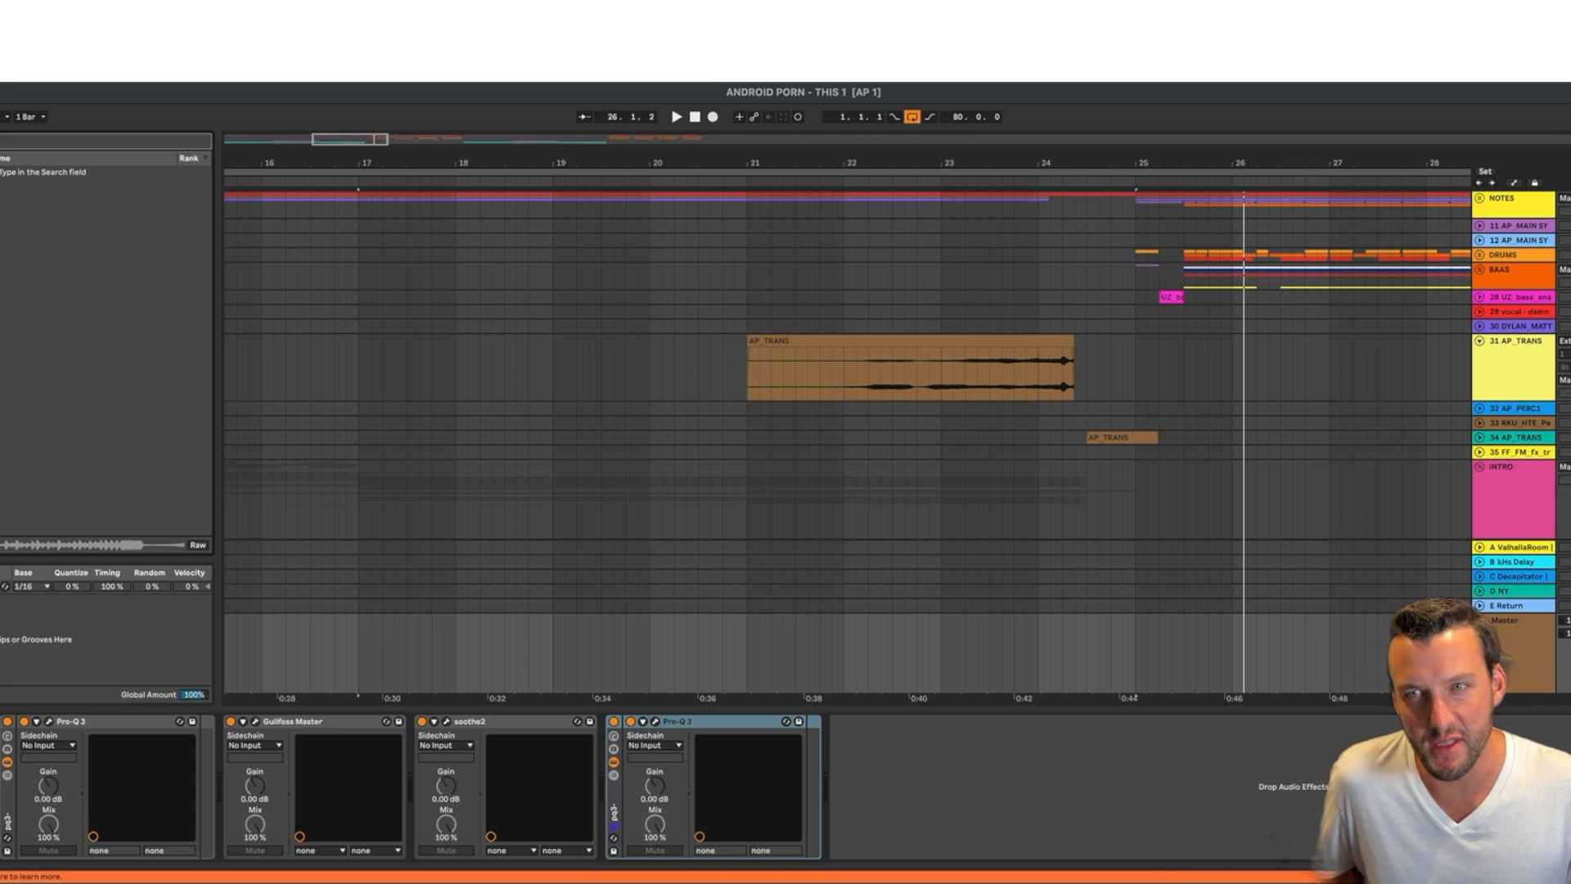
- Add the 1 KNOB BUILD.adg rack at the end of the Master's effect chain and show its BUILD macro automation
type("1 knob build")
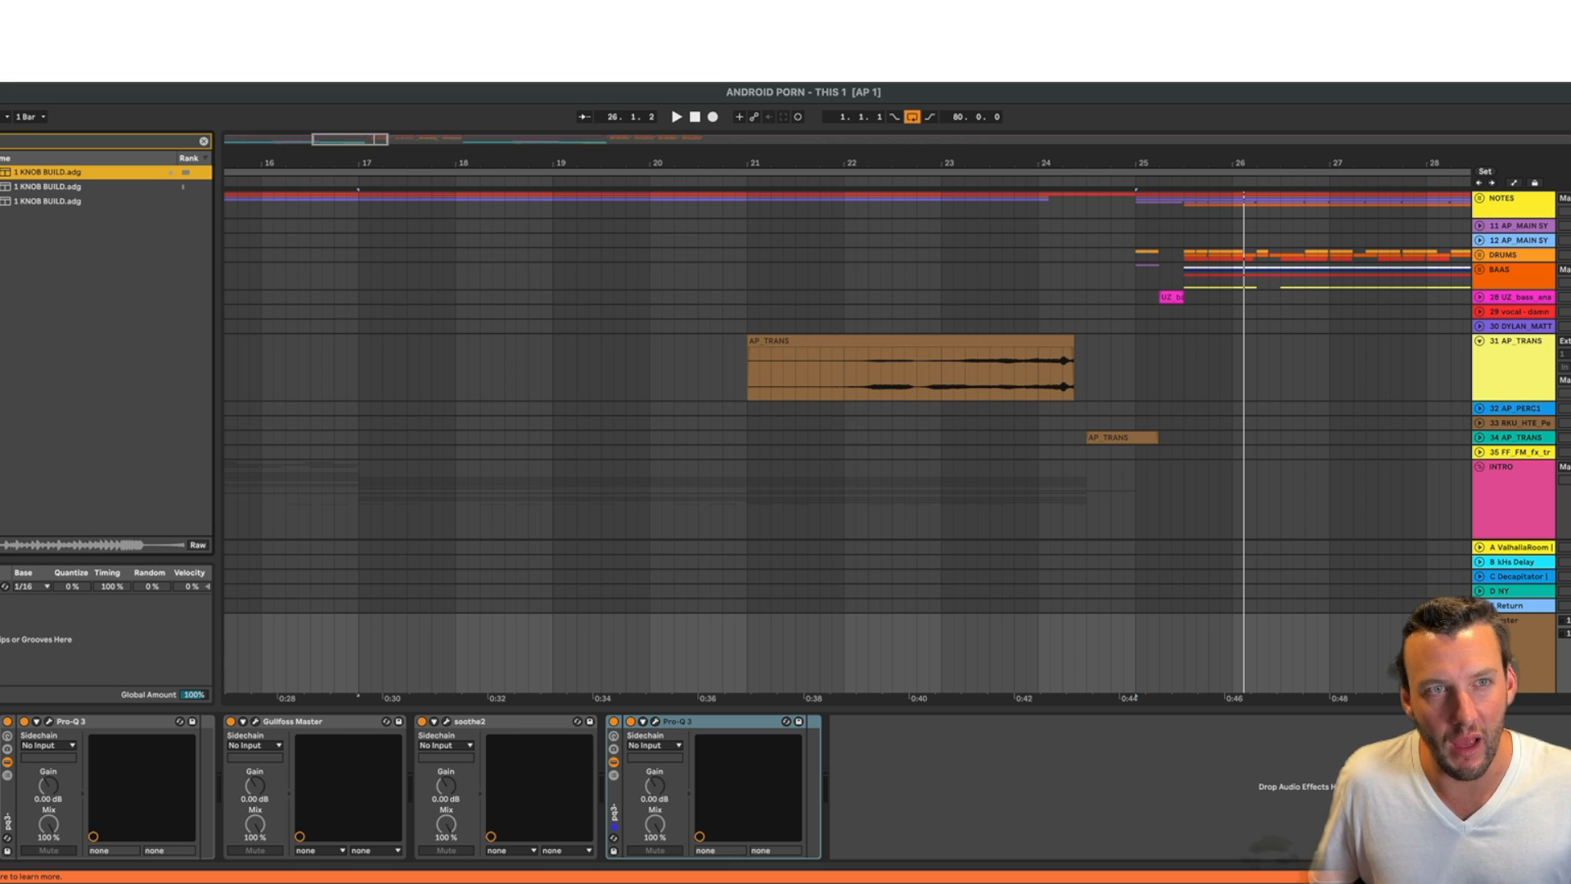
key("Return")
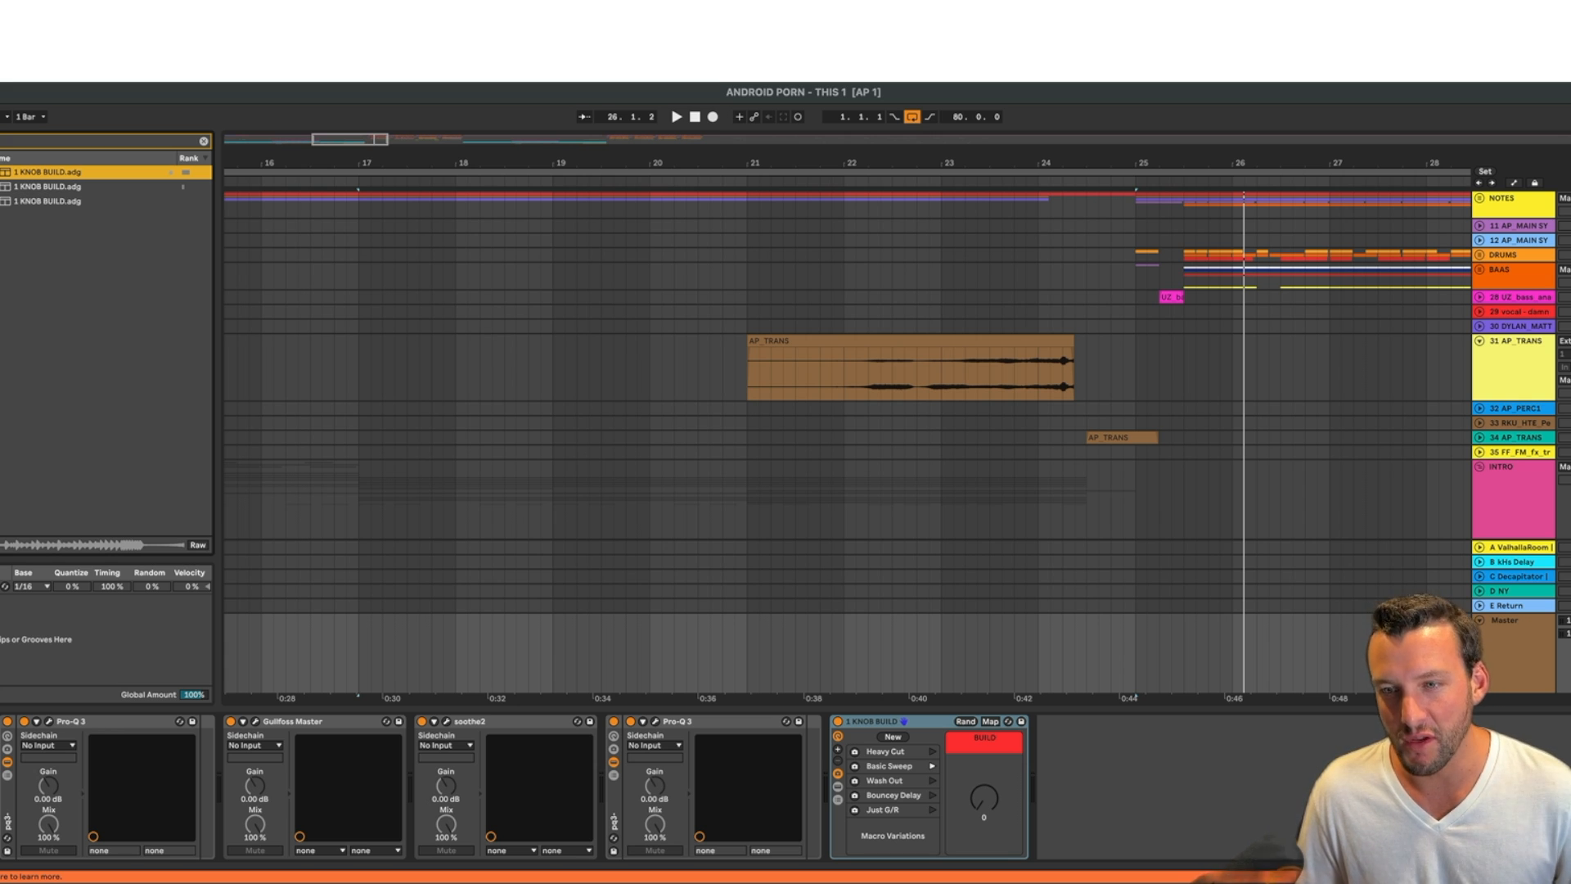
scroll(905, 552, "right", 5)
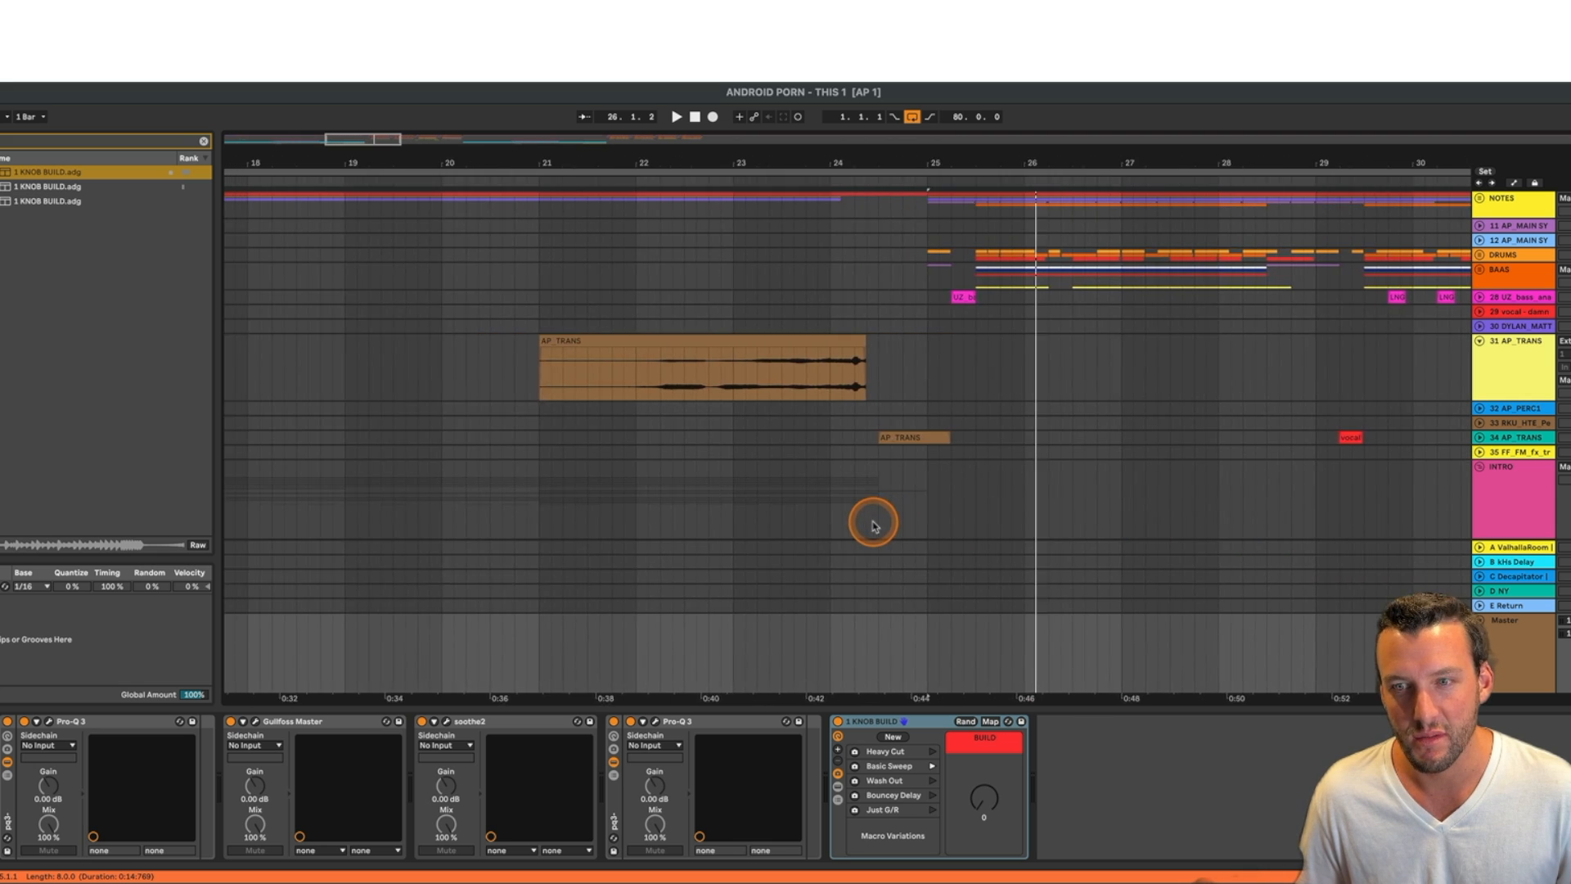
scroll(873, 526, "left", 6)
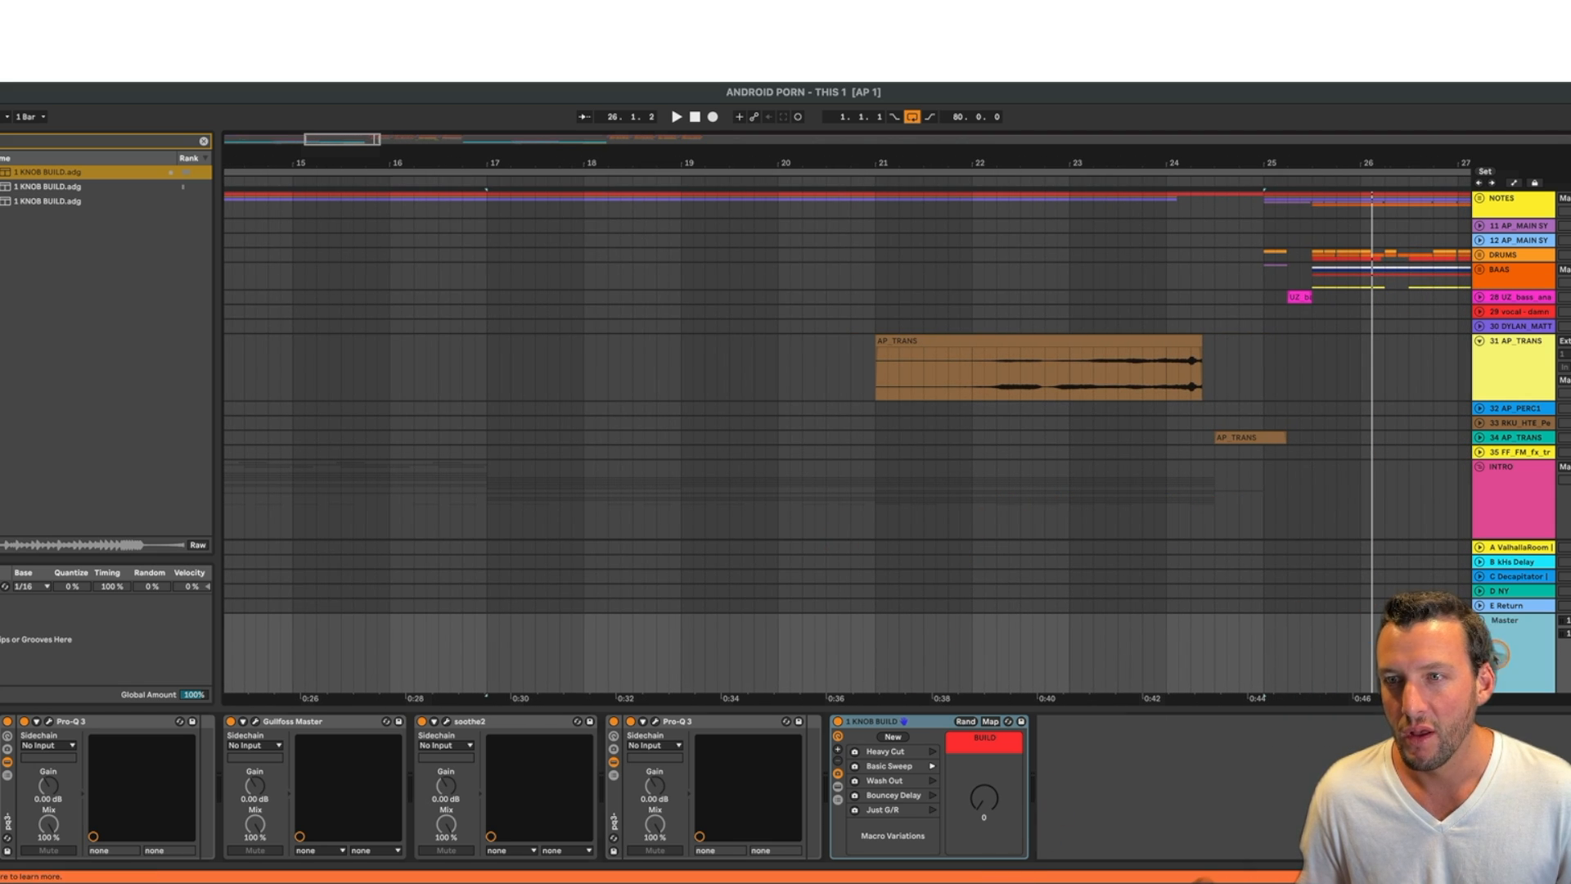
scroll(1073, 484, "down", 10)
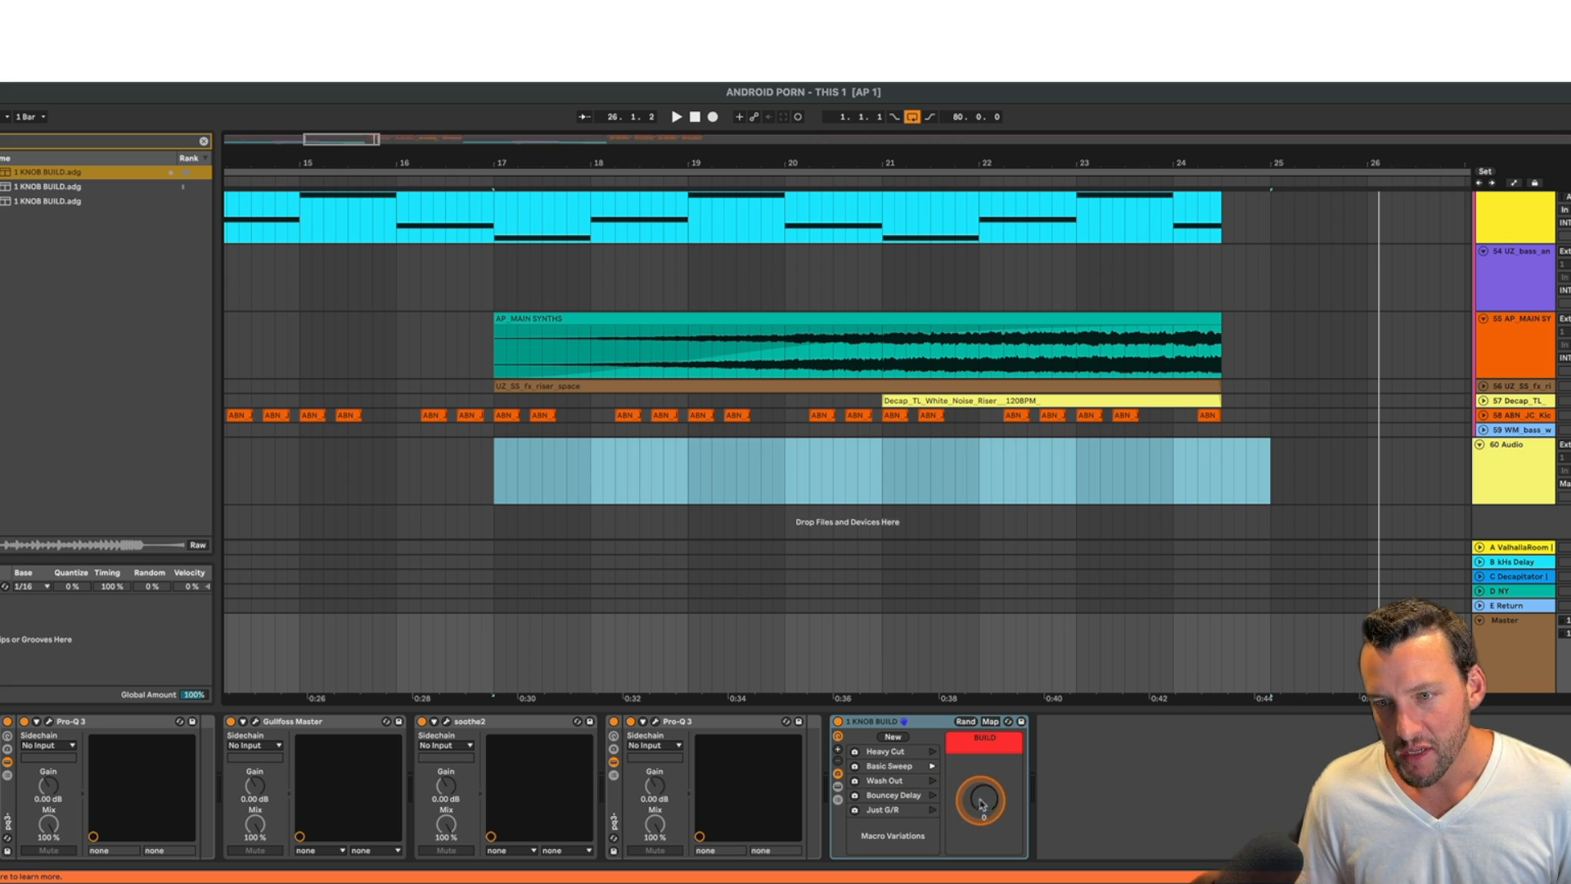
right_click(988, 798)
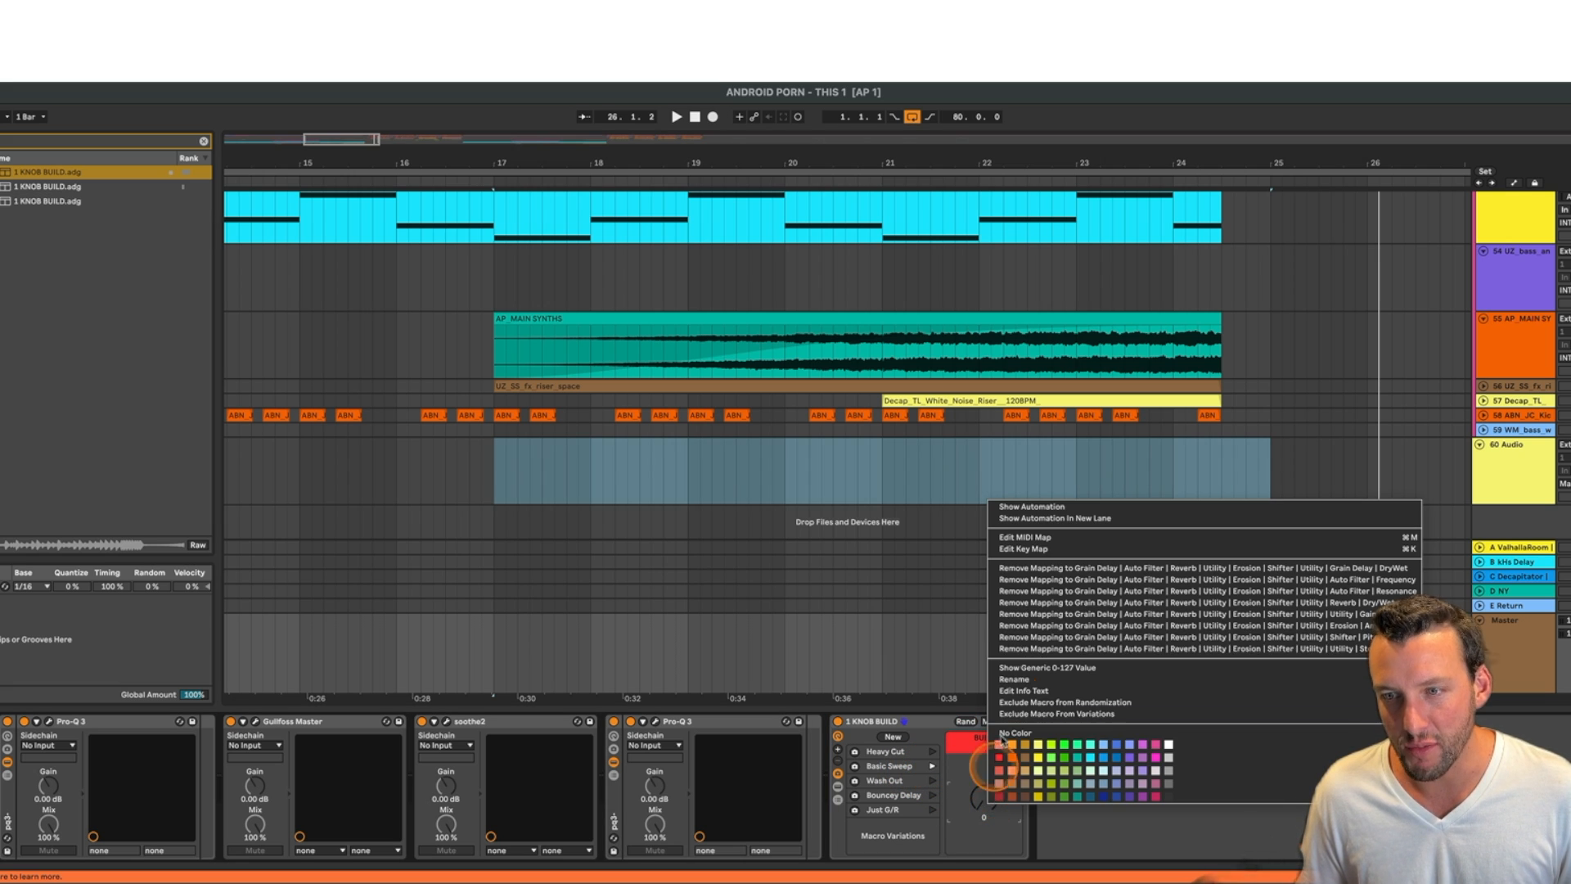
left_click(1039, 514)
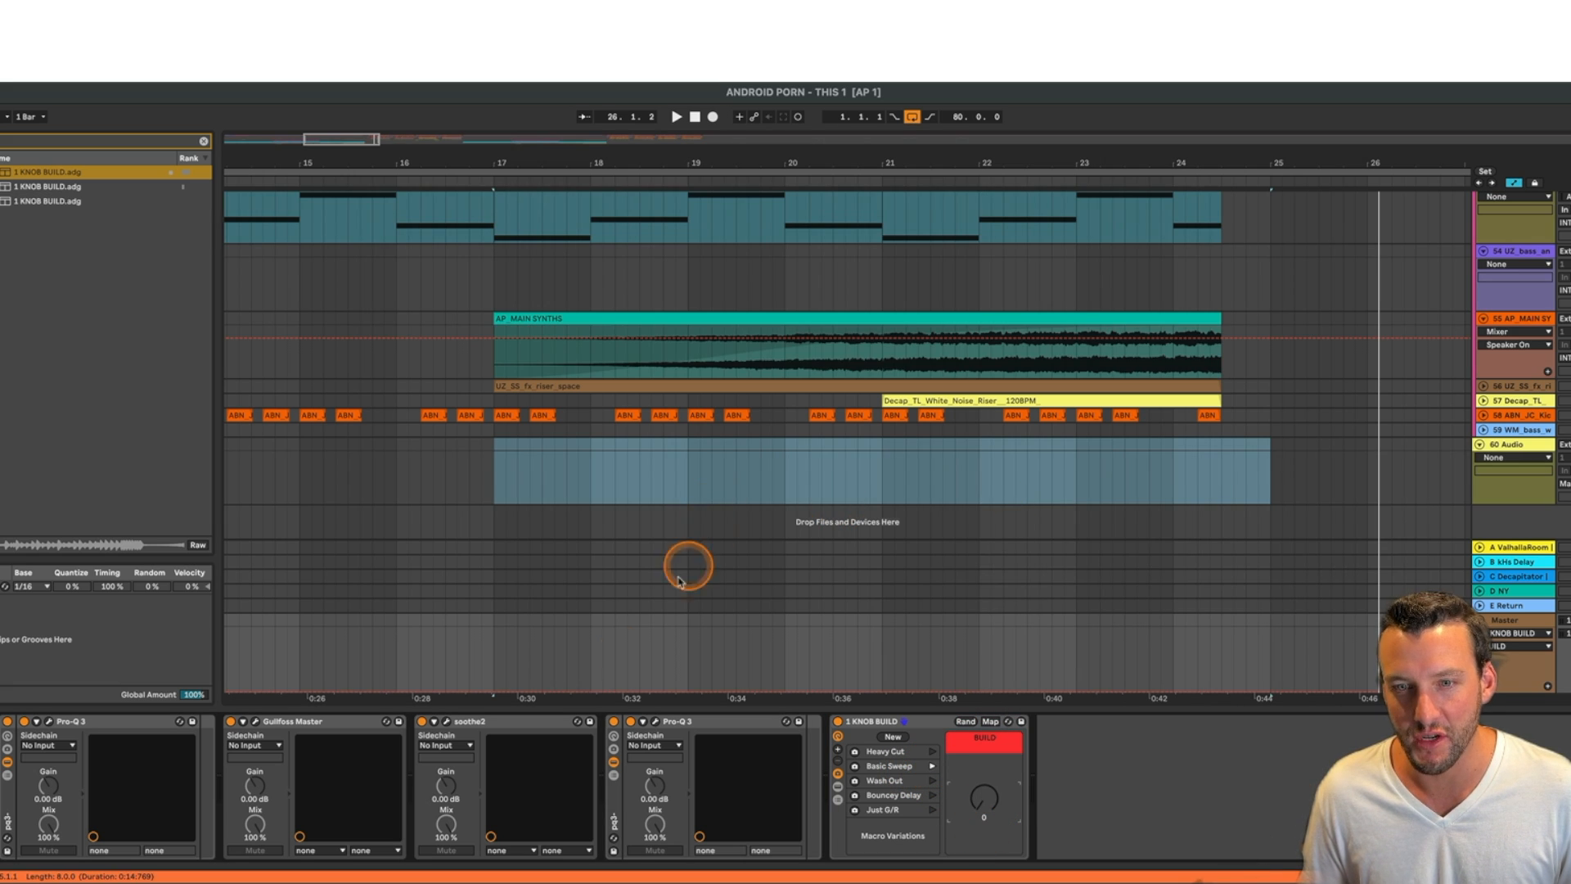
- Automate the BUILD macro to rise from 0 at bar 17 to 54 at bar 24.3, and drop back to 0 there
left_click(496, 690)
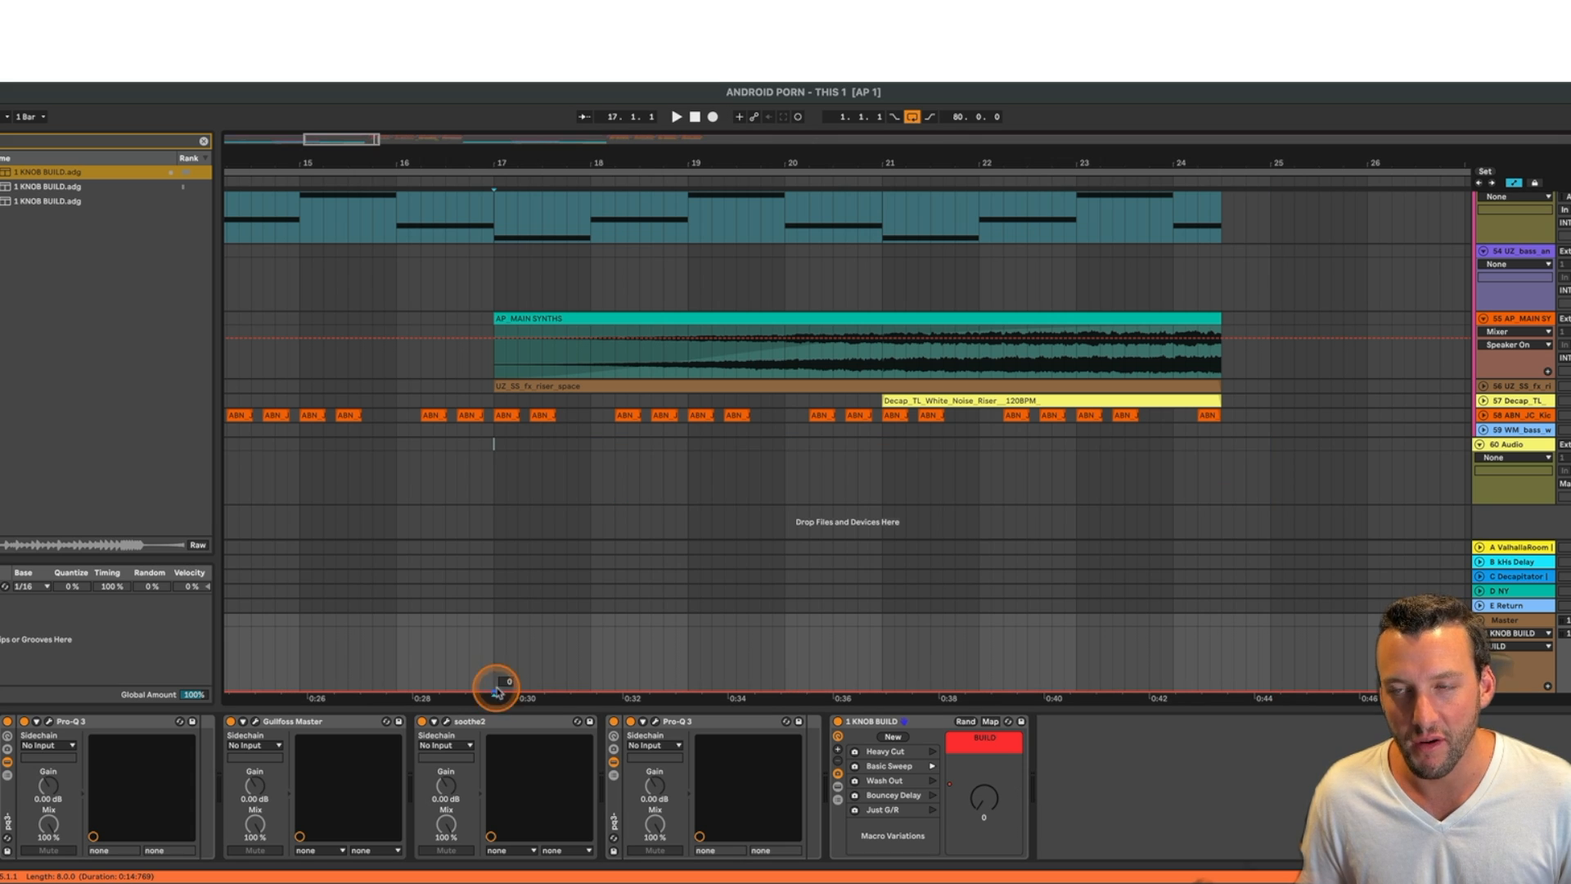
left_click(1227, 657)
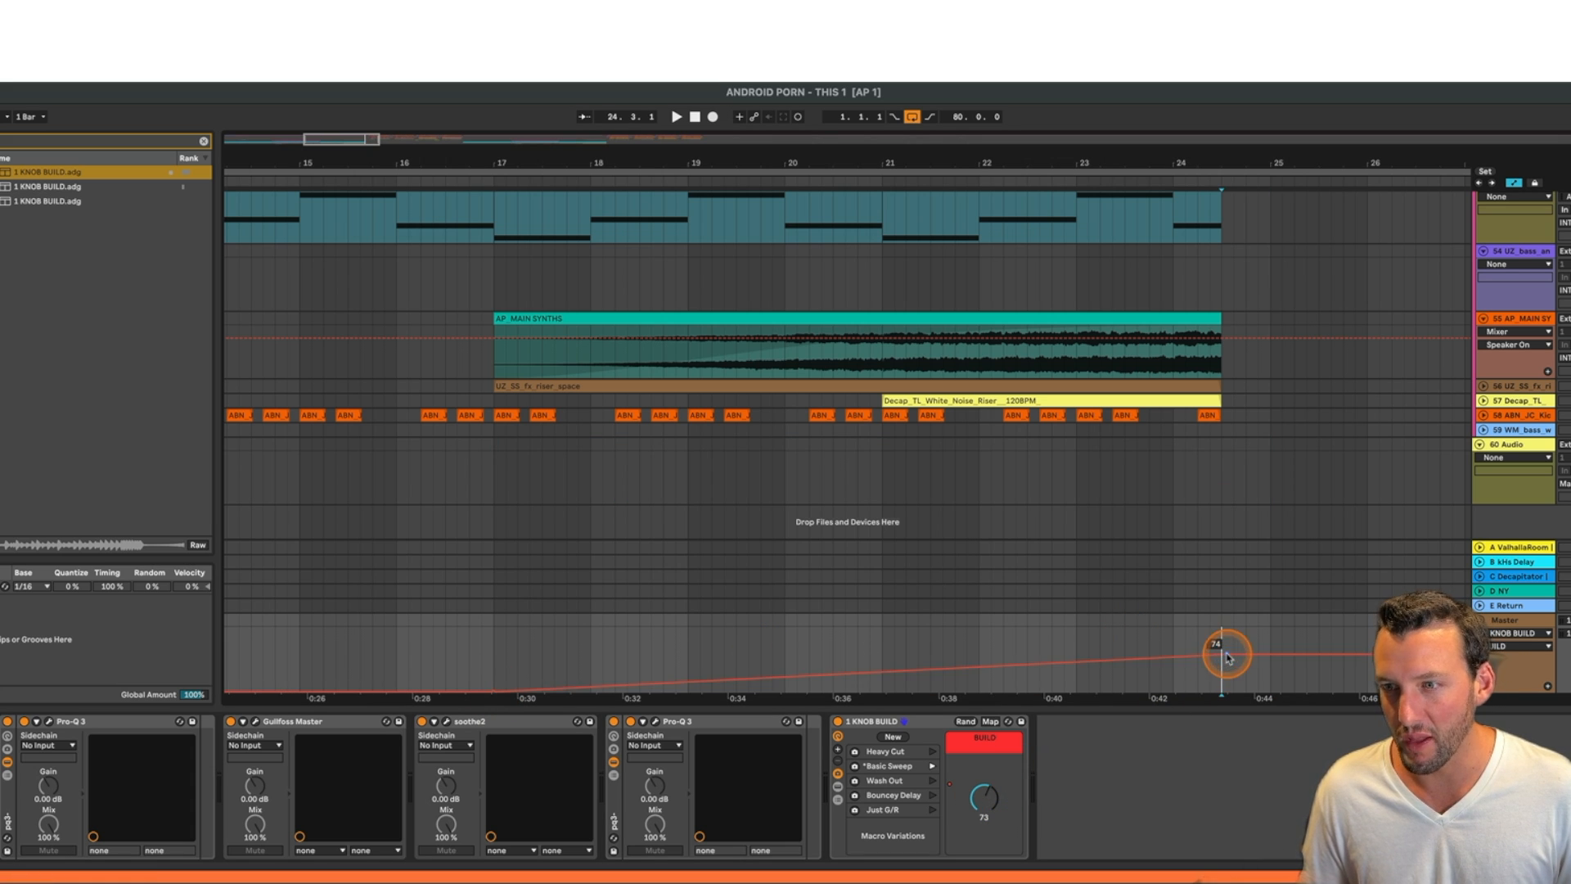
left_click_drag(1227, 657, 1226, 663)
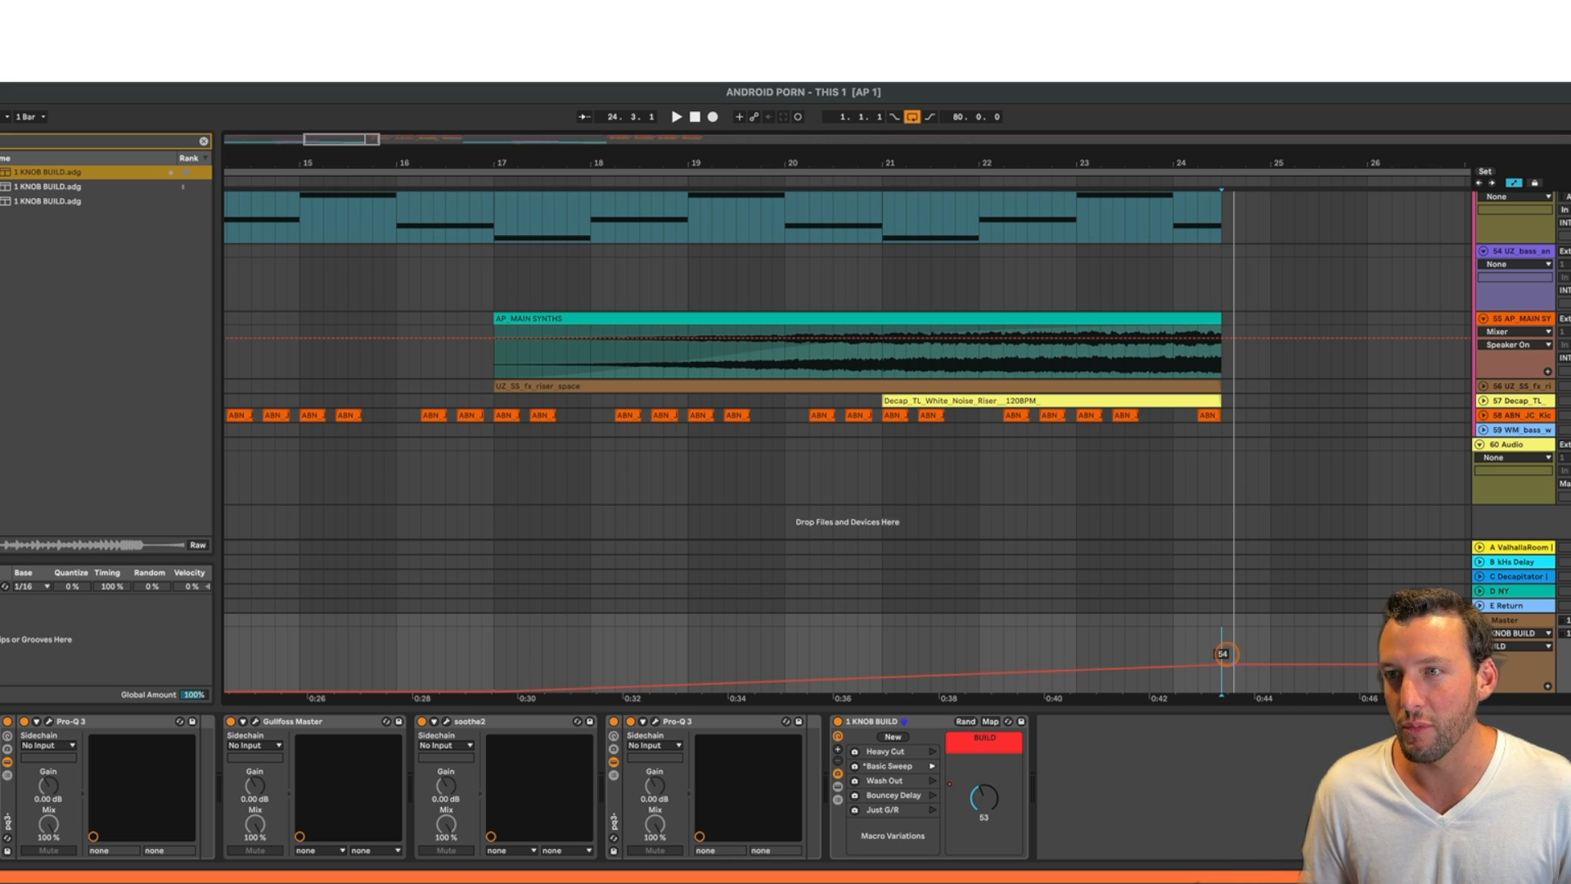
double_click(1231, 680)
left_click_drag(1231, 680, 1222, 691)
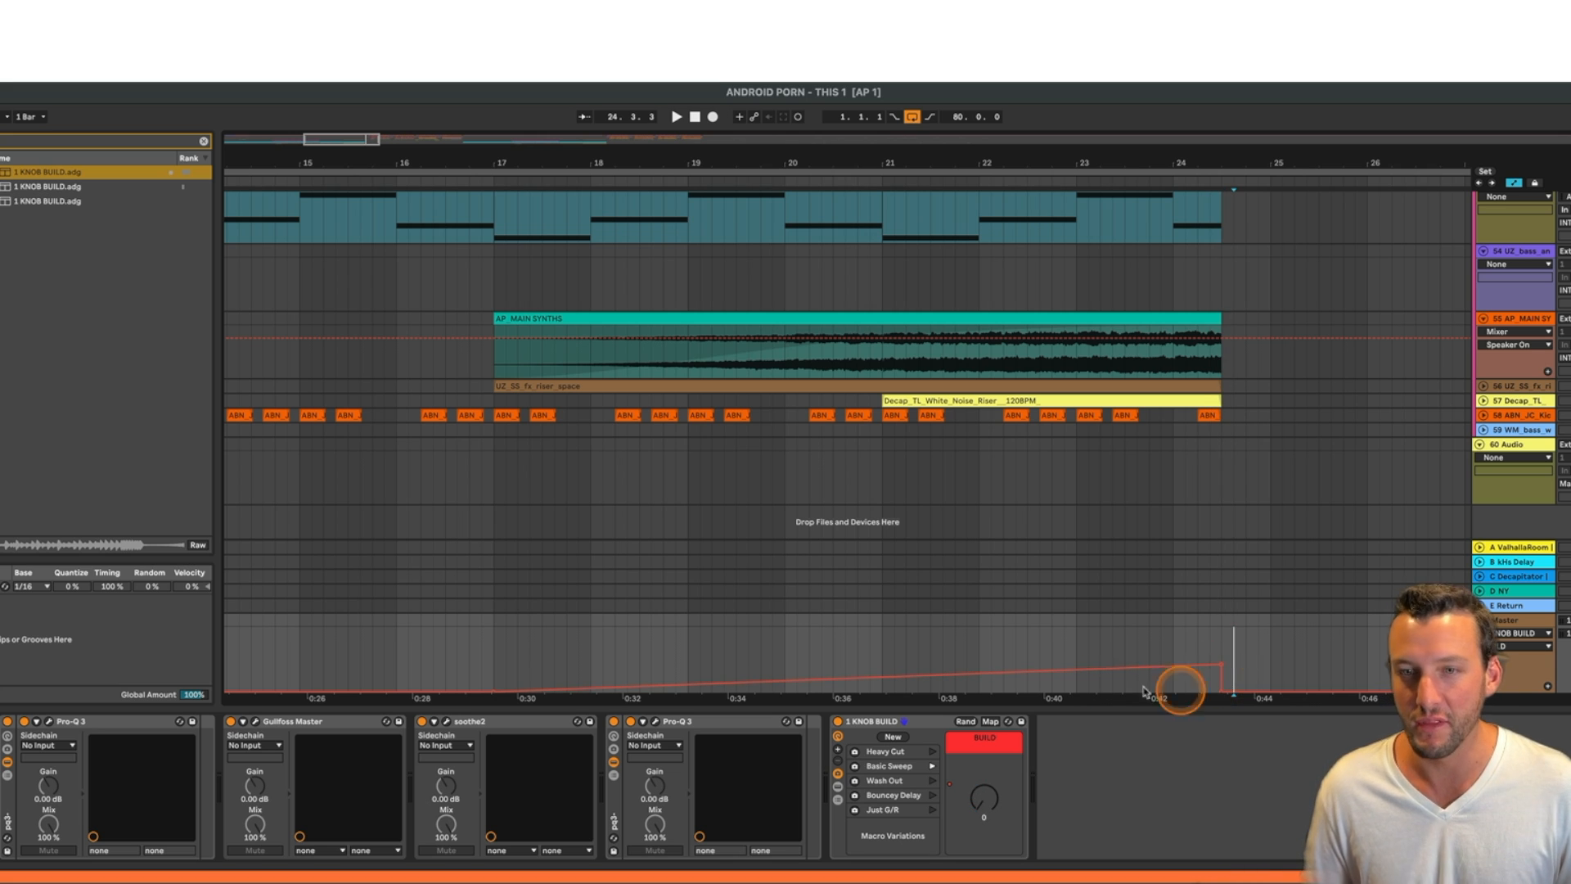
- Play the build-up from bar 20, raise the BUILD automation's peak at bar 24.3 to 104, and replay from bar 23
left_click(783, 644)
key("space")
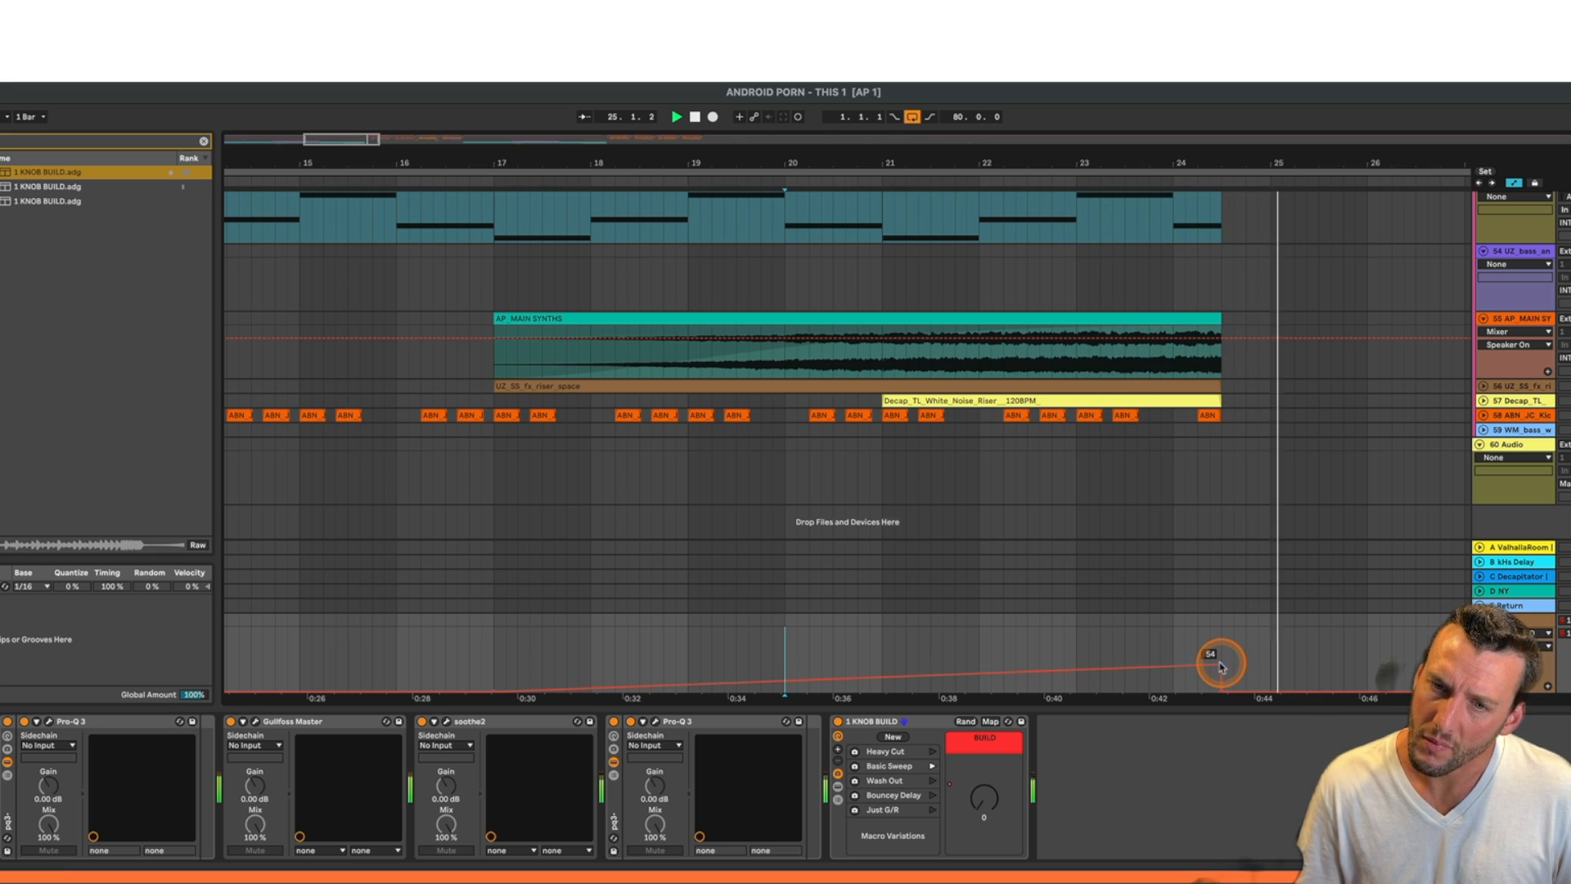
left_click_drag(1220, 665, 1220, 642)
left_click(1077, 633)
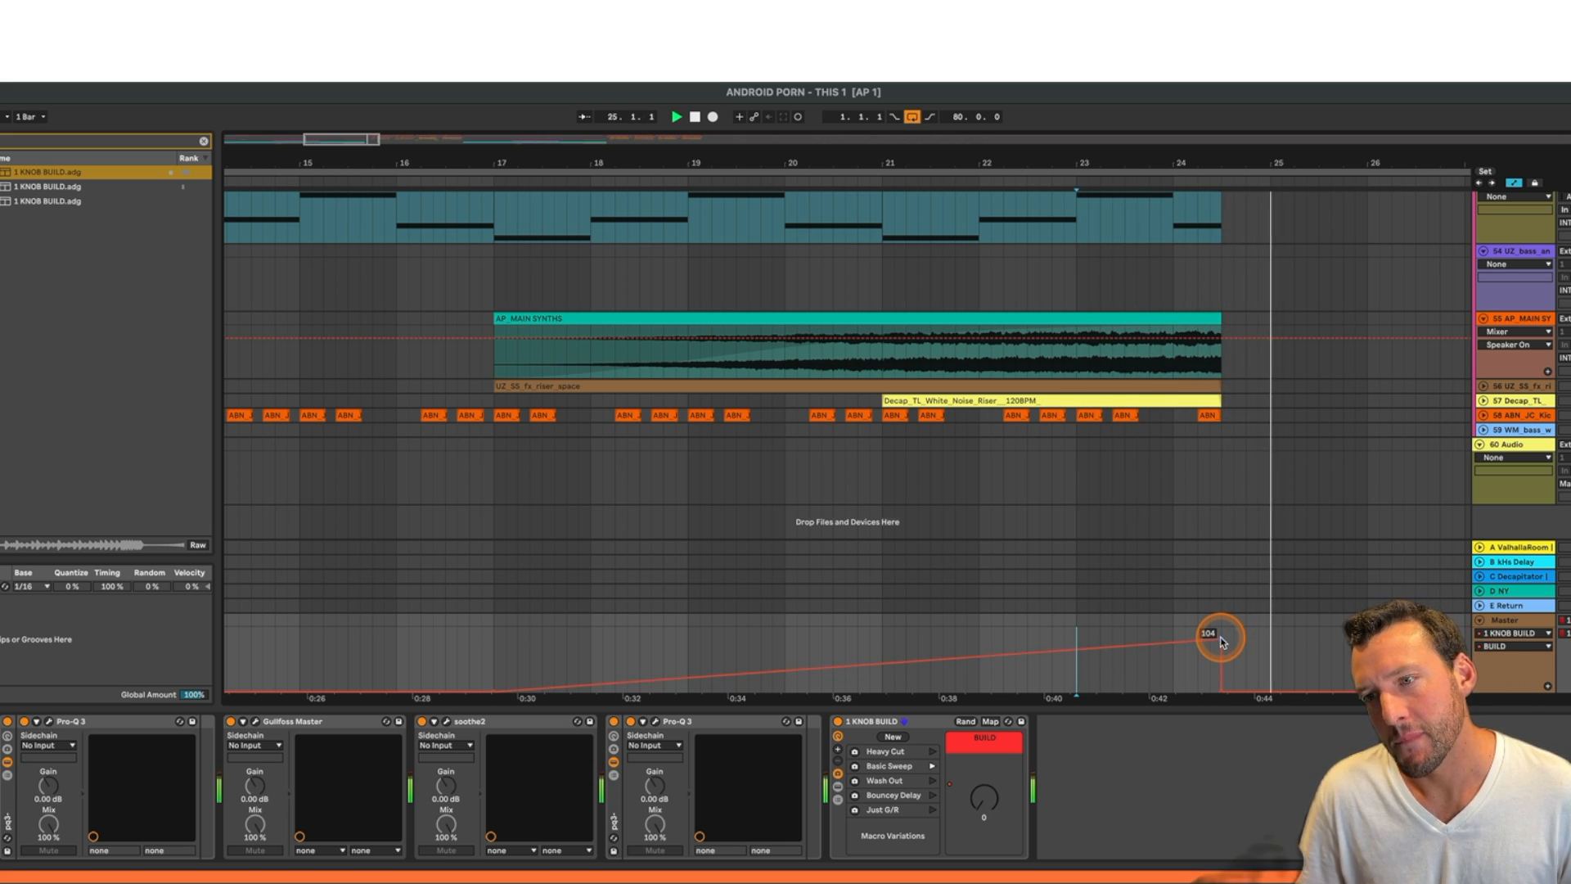